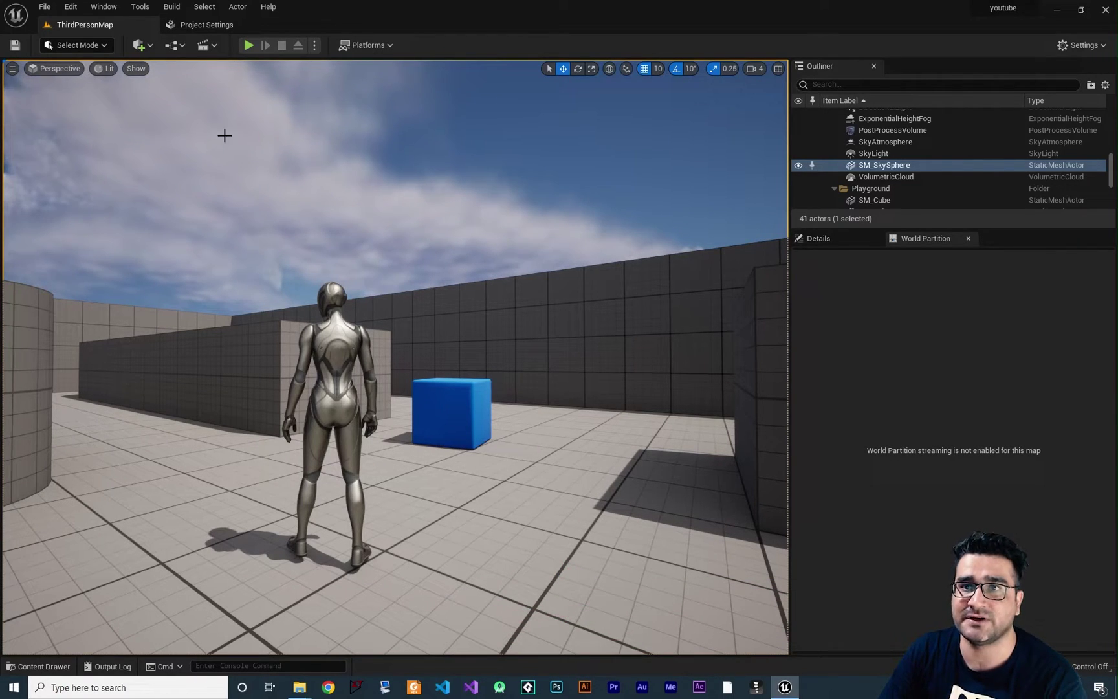
- Look up the "groom" plugins in the project's plugin list and check that Alembic Groom Importer and Groom are enabled
{"action": "left_click", "coordinate": [70, 7]}
{"action": "left_click", "coordinate": [114, 193]}
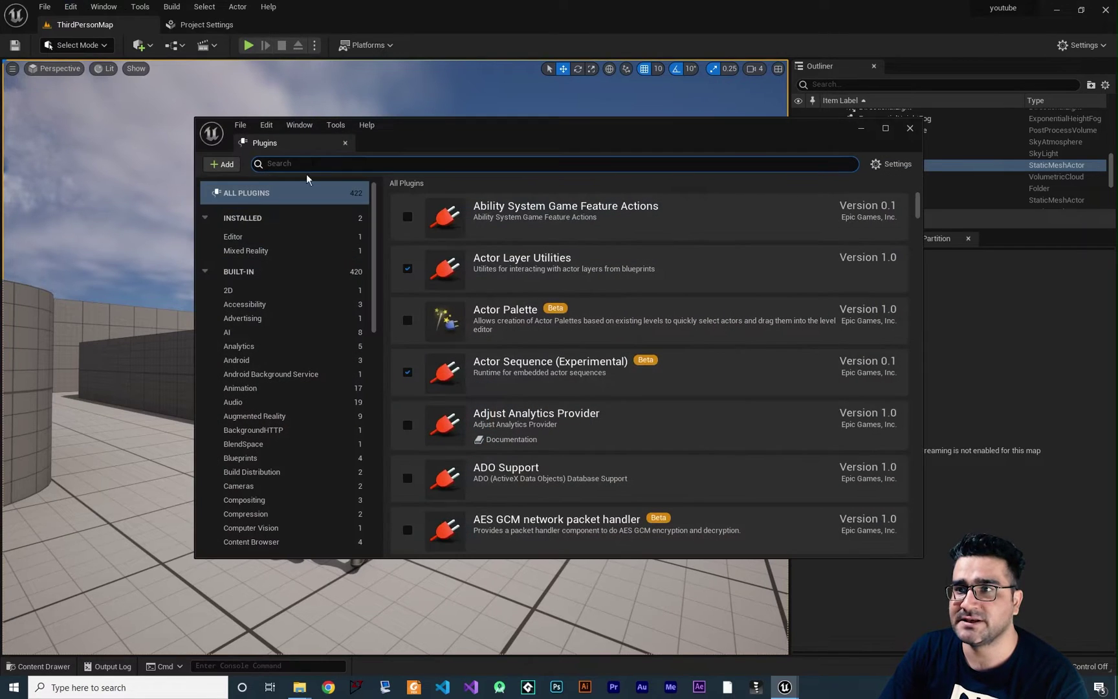
{"action": "type", "text": "groom"}
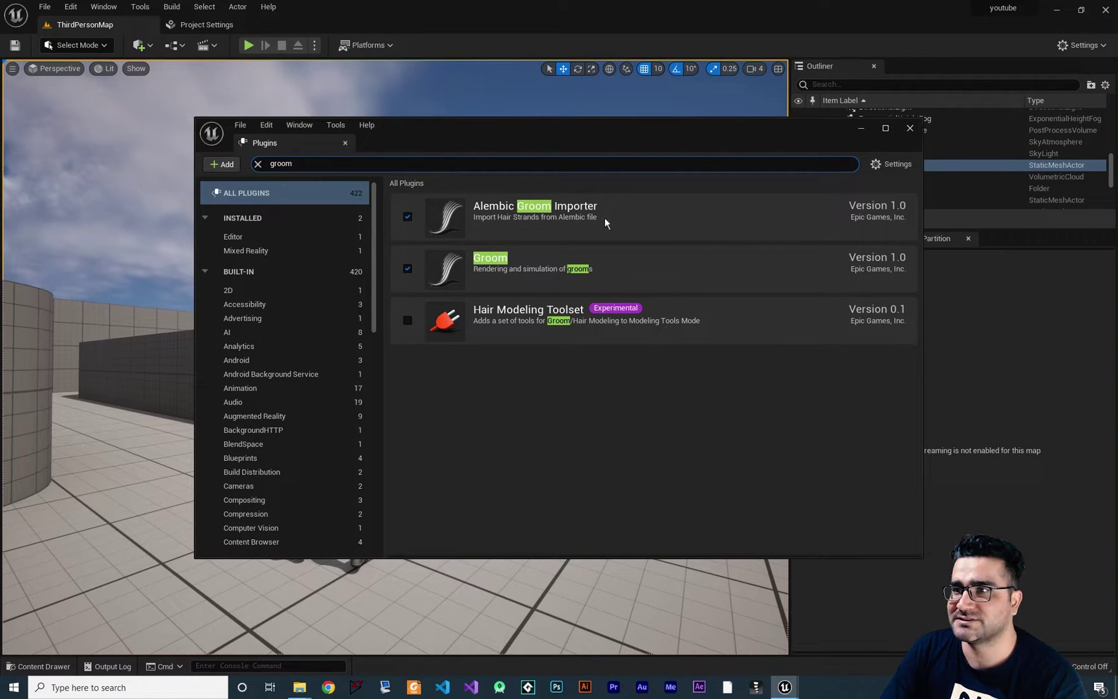
{"action": "left_click", "coordinate": [910, 128]}
- Search the project settings for "skin" and check the Support Compute Skin Cache option
{"action": "left_click", "coordinate": [71, 7]}
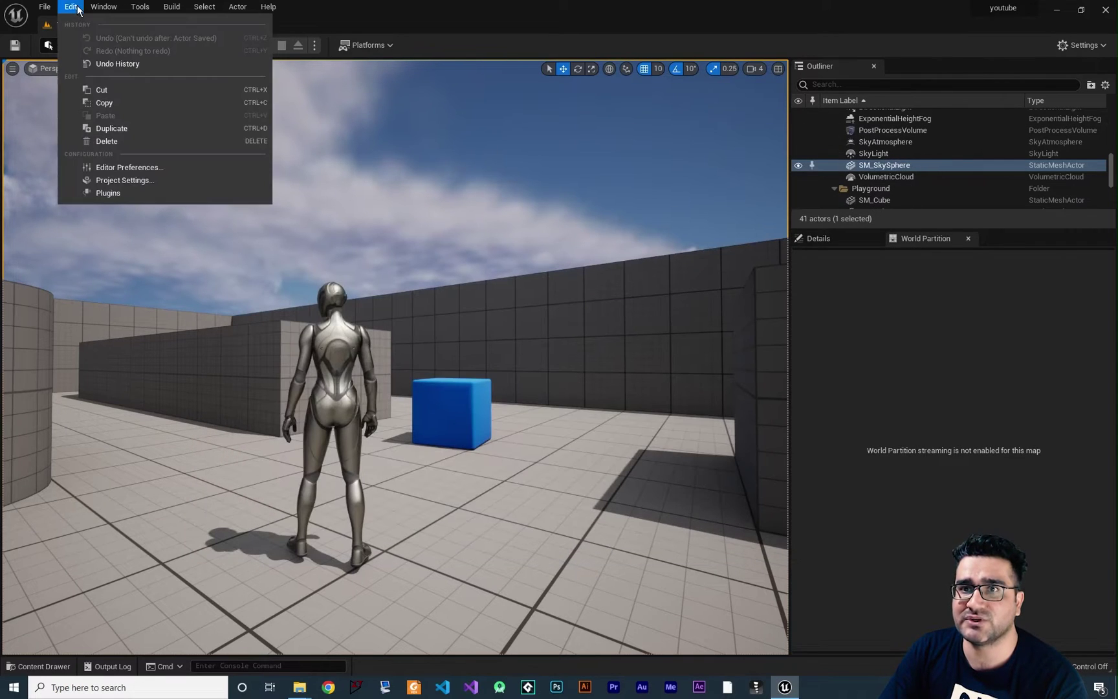
{"action": "left_click", "coordinate": [124, 179]}
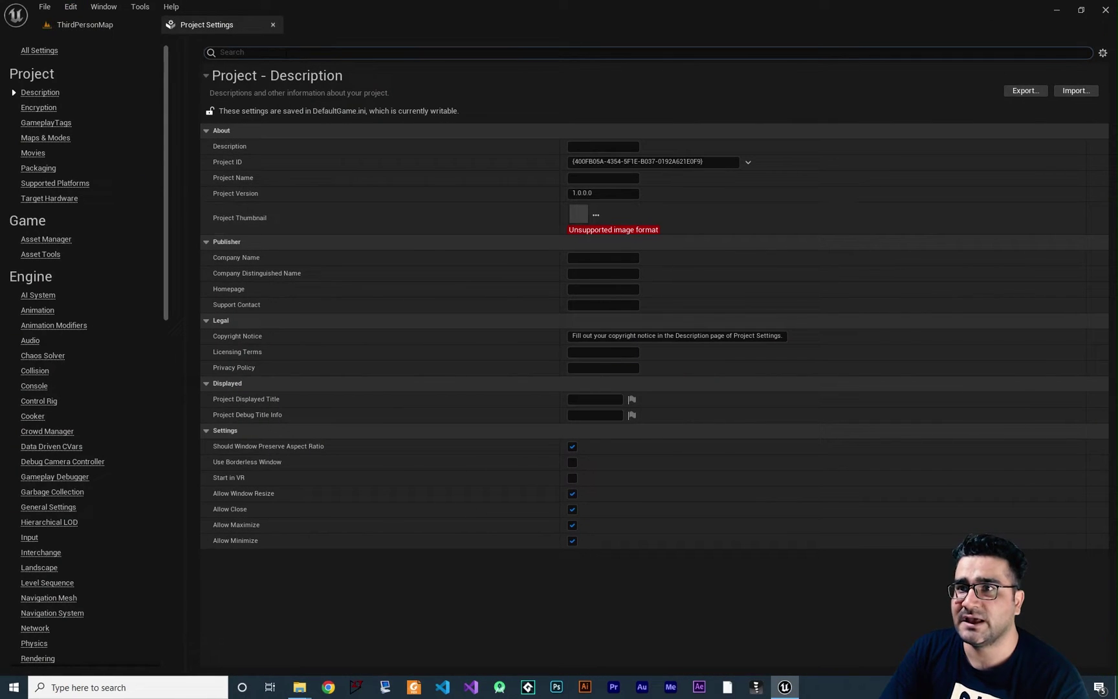
{"action": "type", "text": "skin"}
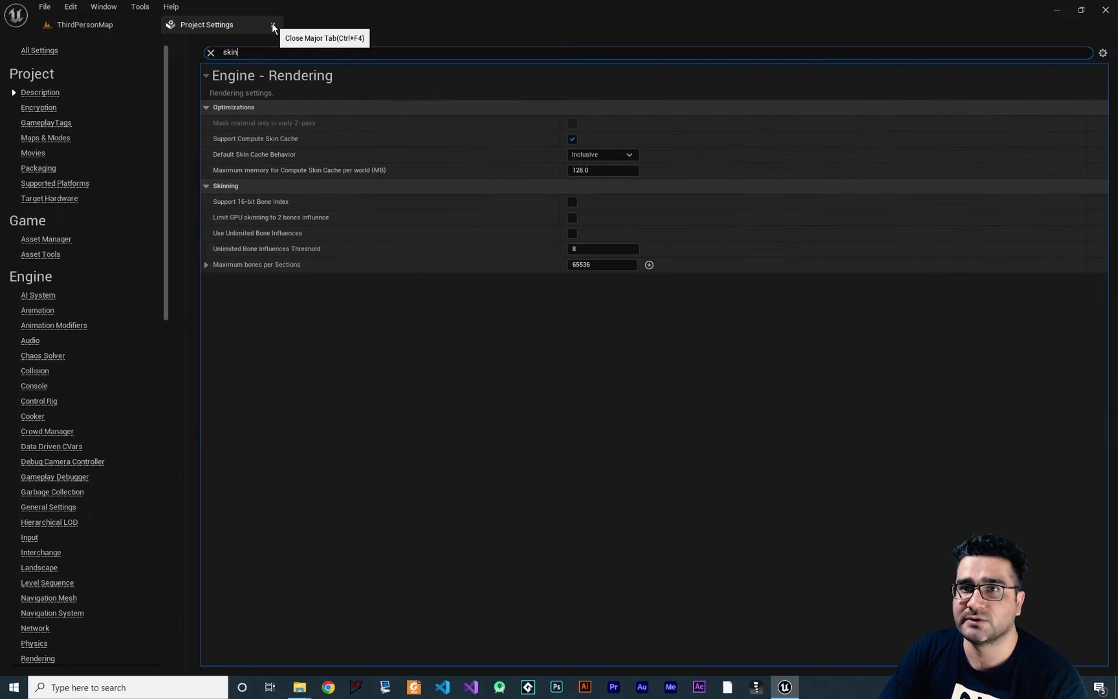
{"action": "left_click", "coordinate": [272, 22]}
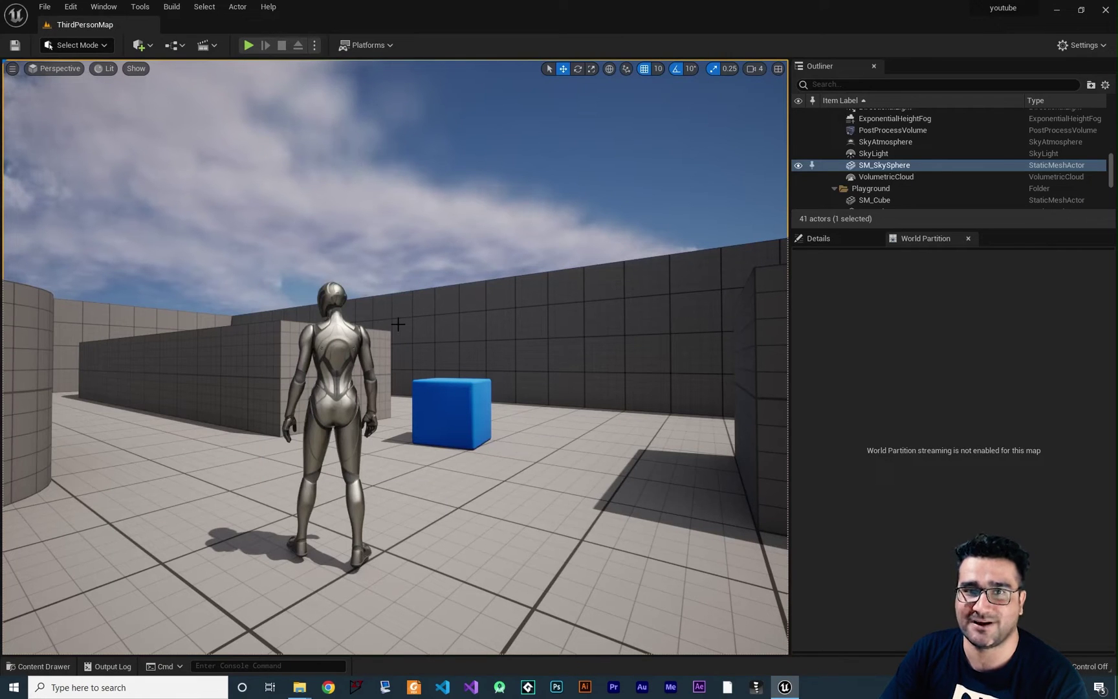
- Open the SKM_Quinn_Simple skeletal mesh from Characters/Mannequins/Meshes, dock its editor in the main window and inspect the model
{"action": "right_click_drag", "start_coordinate": [391, 310], "coordinate": [218, 584]}
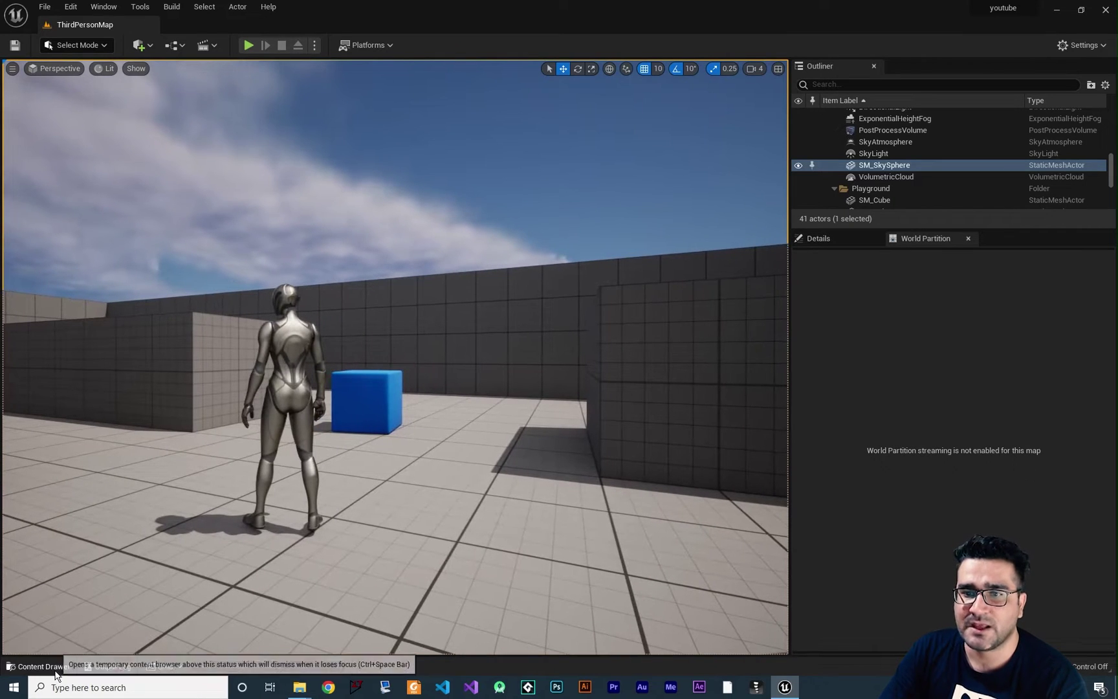
{"action": "left_click", "coordinate": [40, 665]}
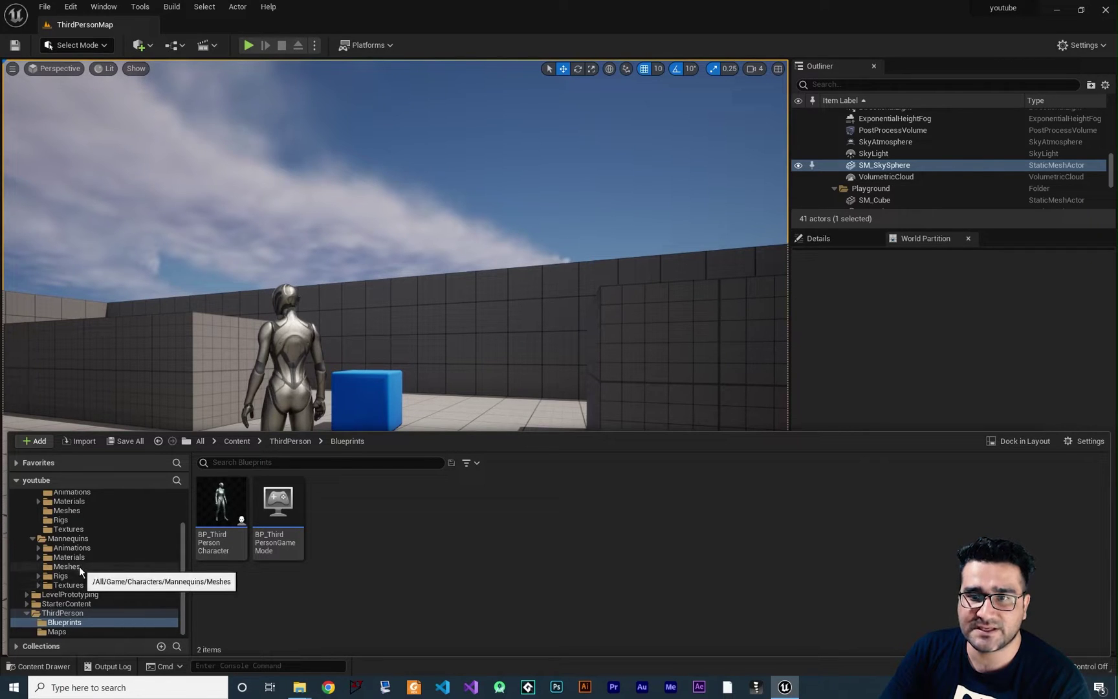
{"action": "scroll", "coordinate": [84, 570], "scroll_direction": "up", "scroll_amount": 3}
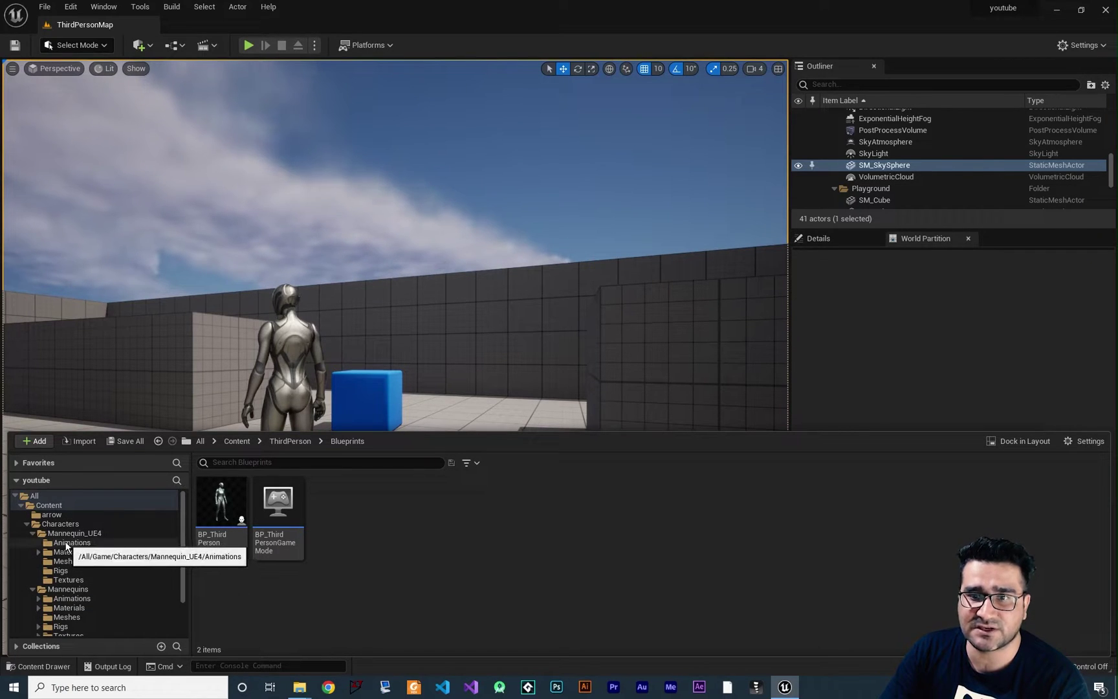
{"action": "scroll", "coordinate": [73, 548], "scroll_direction": "down", "scroll_amount": 2}
{"action": "left_click", "coordinate": [65, 566]}
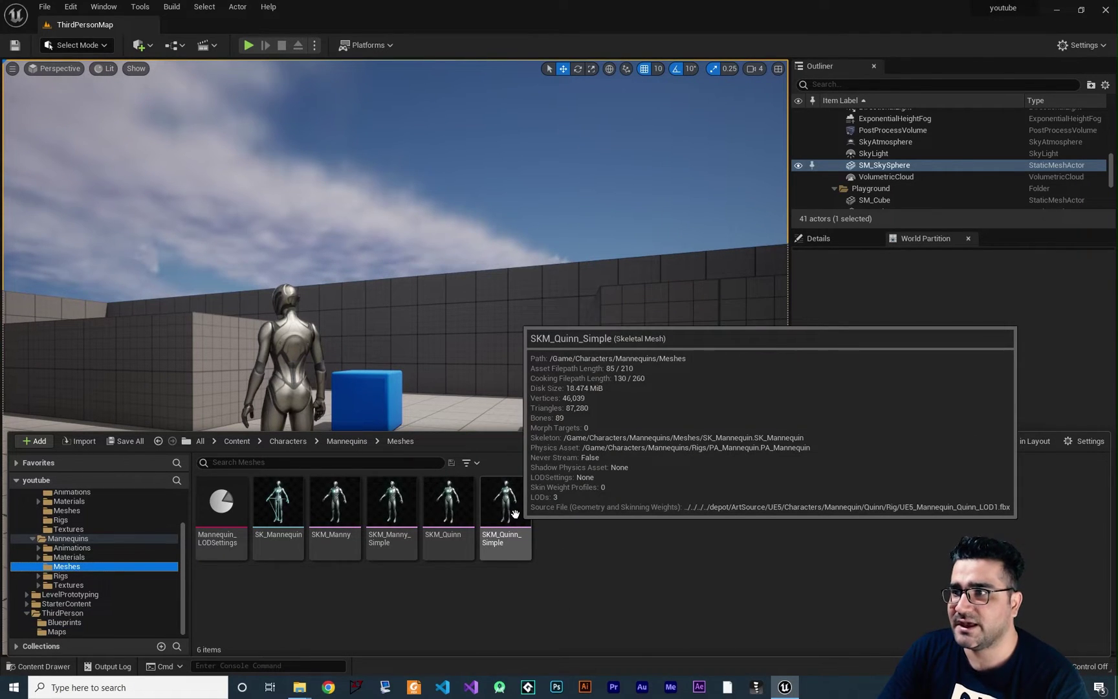
{"action": "left_click", "coordinate": [519, 505]}
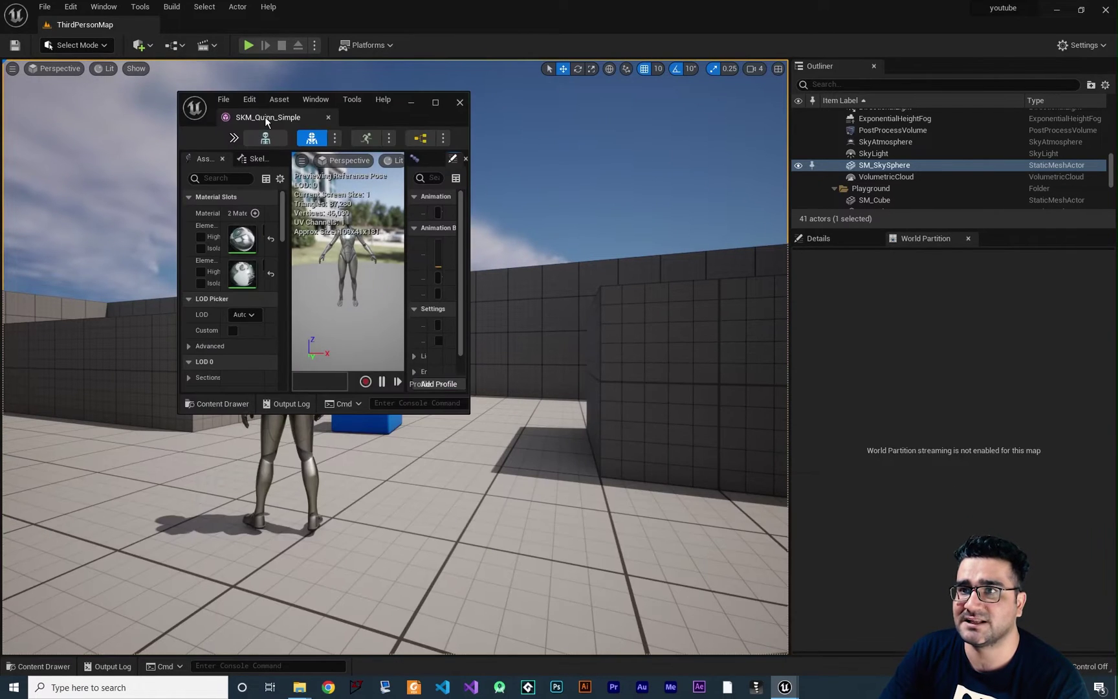
{"action": "left_click_drag", "start_coordinate": [264, 117], "coordinate": [355, 25]}
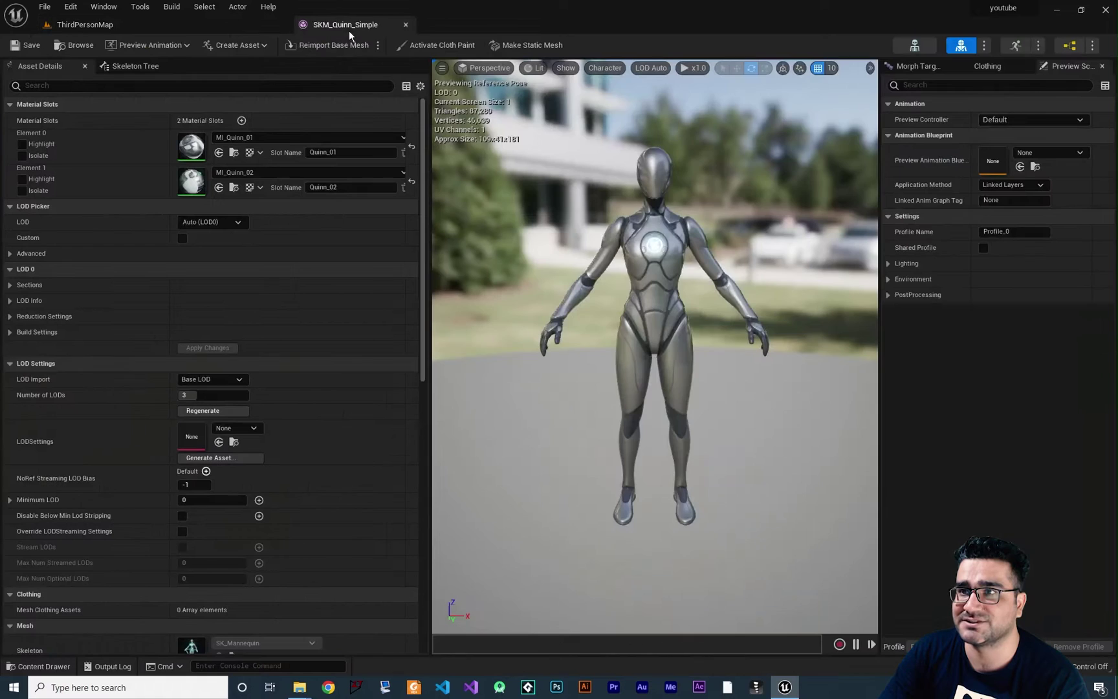
{"action": "left_click_drag", "start_coordinate": [794, 231], "coordinate": [734, 208]}
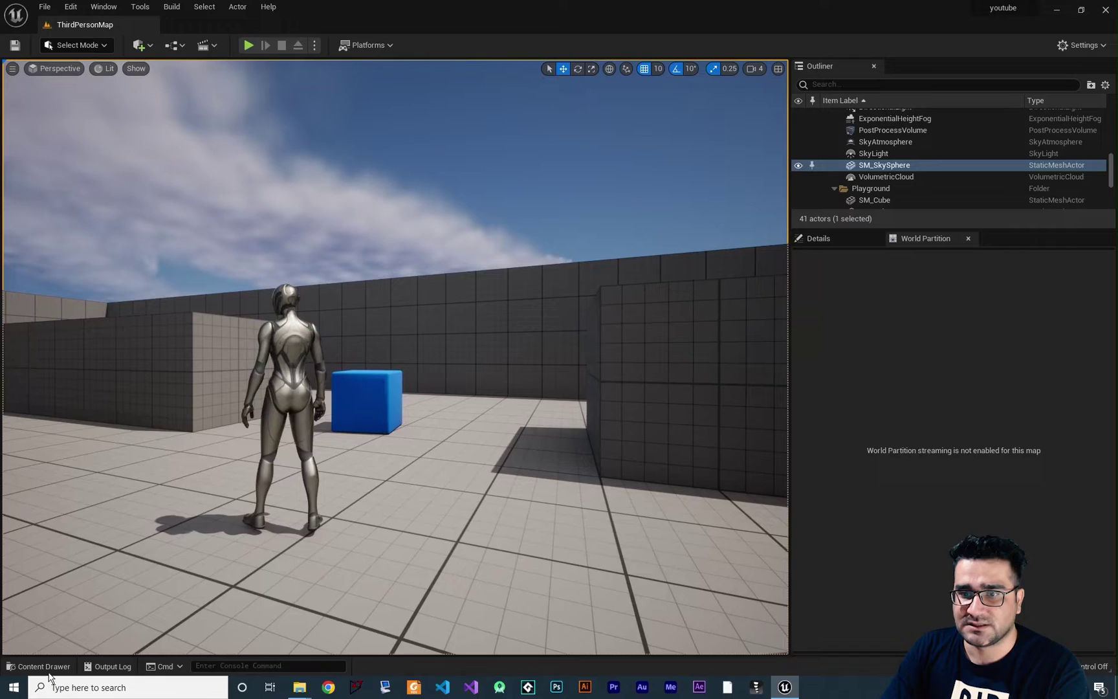
{"action": "key", "text": "ctrl+space"}
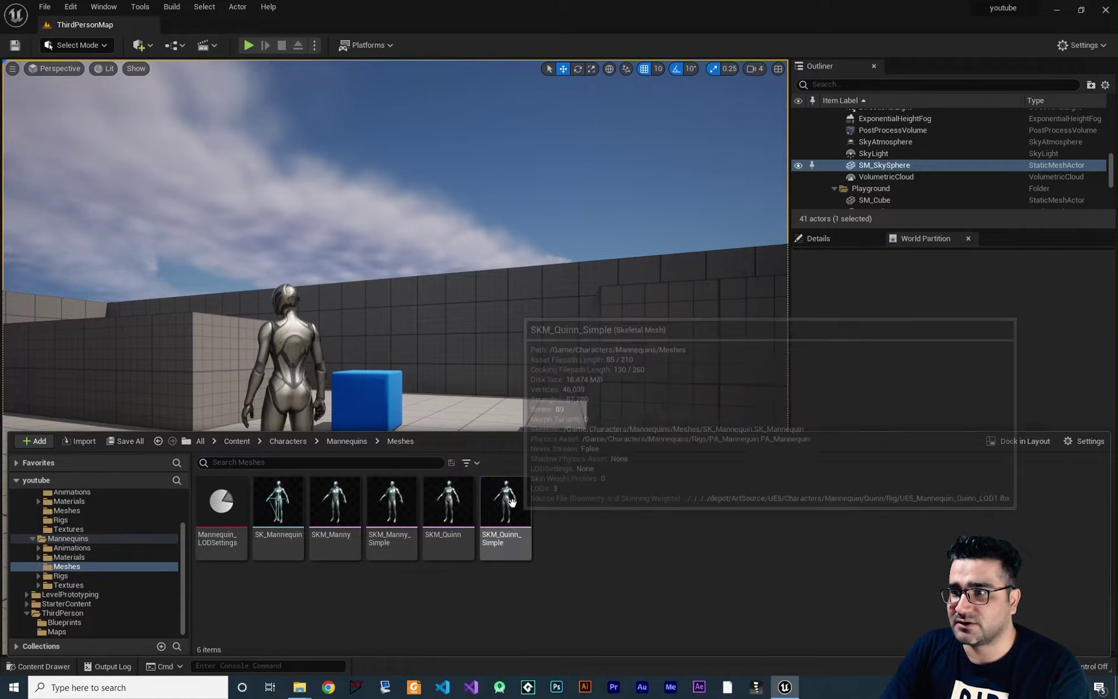
{"action": "right_click", "coordinate": [501, 549]}
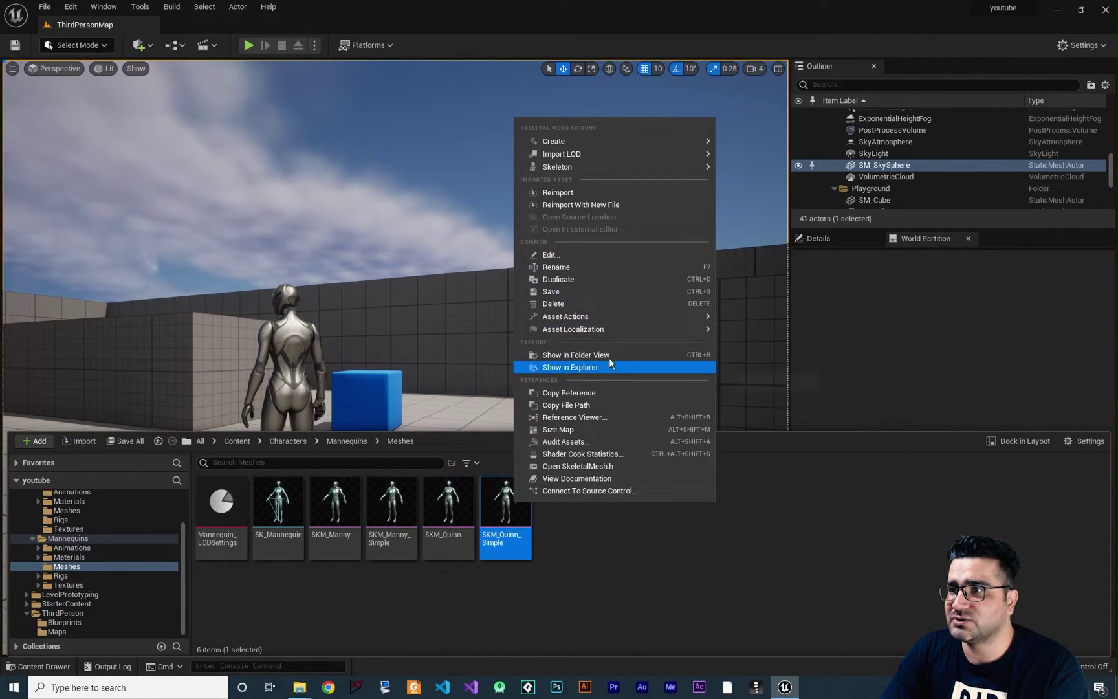
{"action": "mouse_move", "coordinate": [602, 322]}
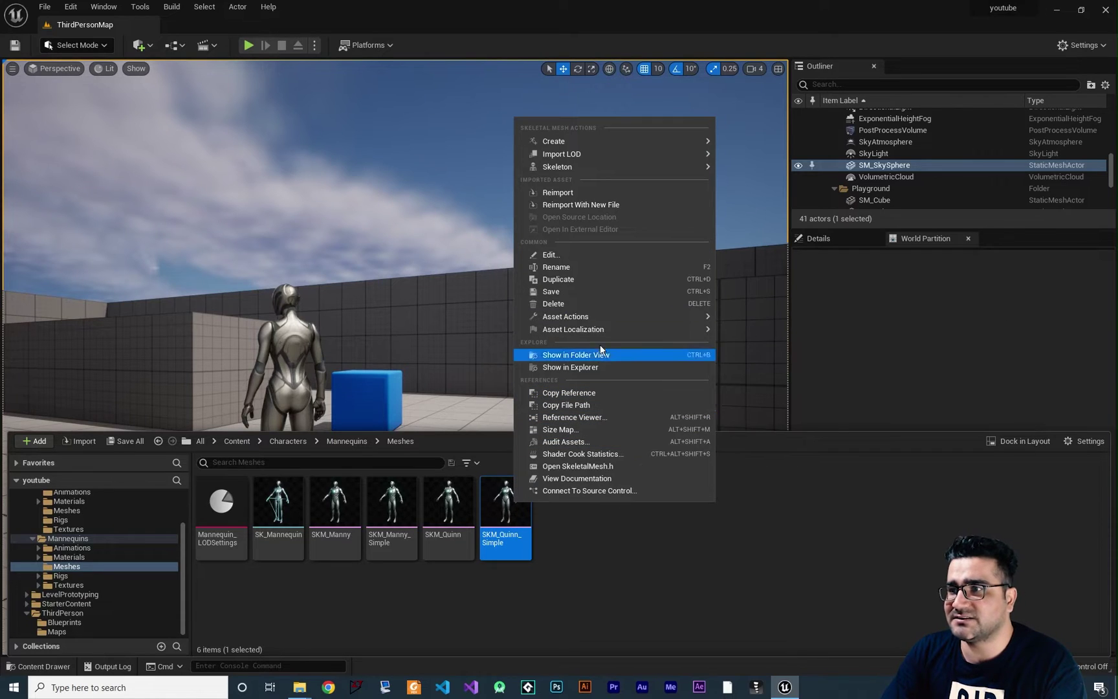
{"action": "left_click", "coordinate": [743, 371]}
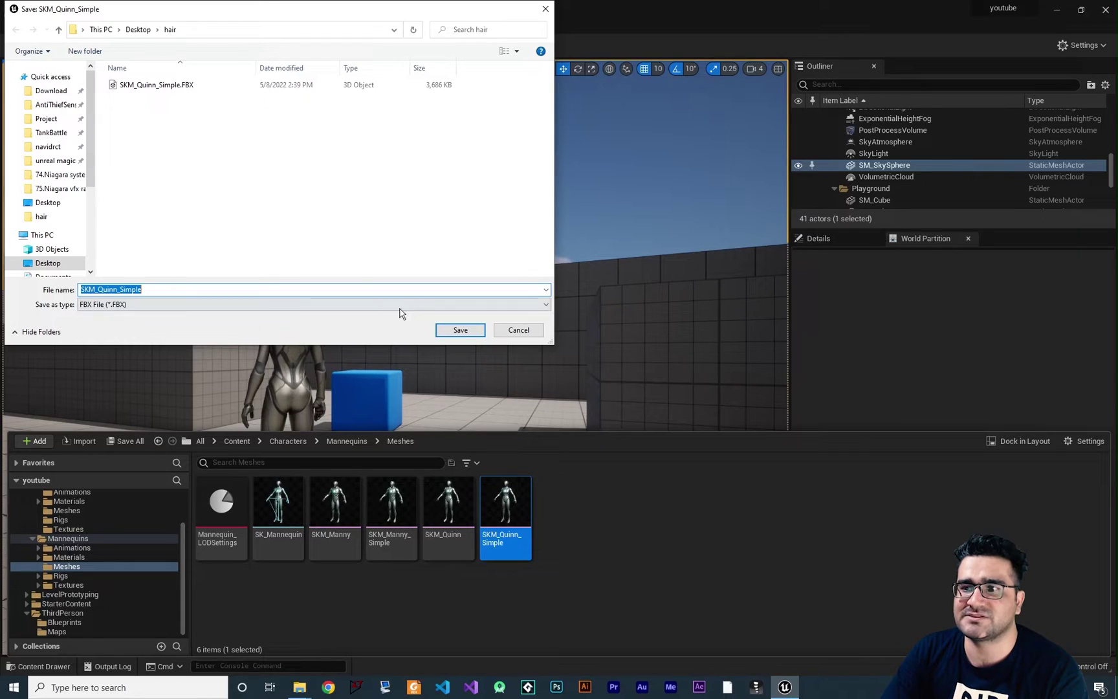
{"action": "left_click", "coordinate": [512, 333]}
- Launch Blender and dismiss its splash screen to get to the default scene
{"action": "key", "text": "super"}
{"action": "type", "text": "blender"}
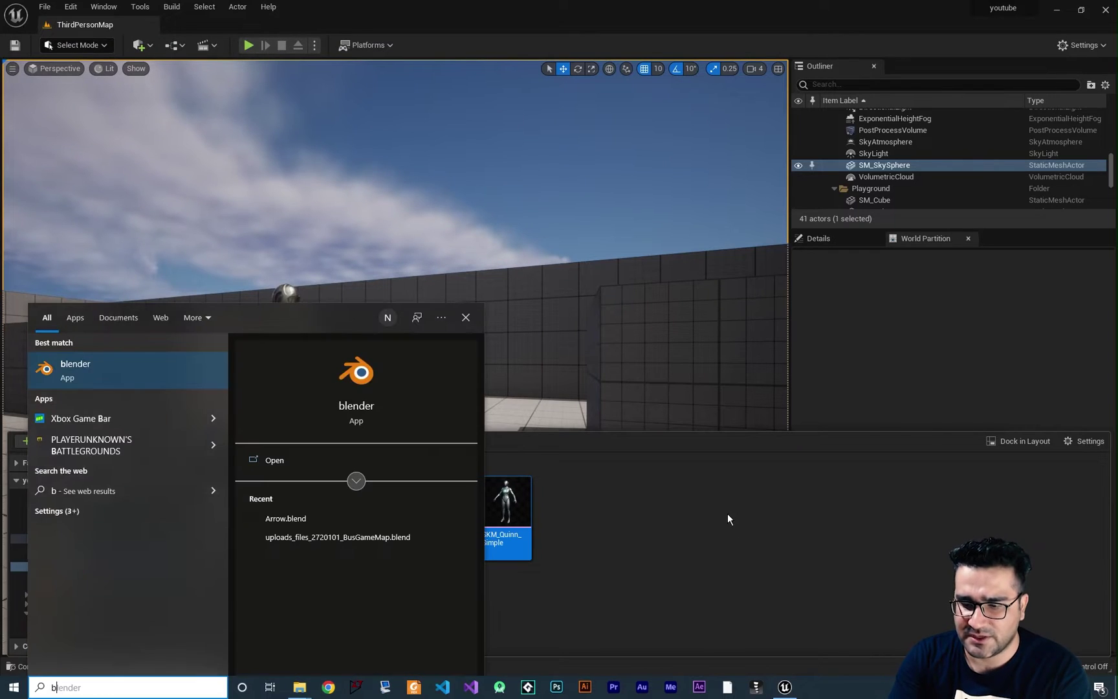
{"action": "key", "text": "Return"}
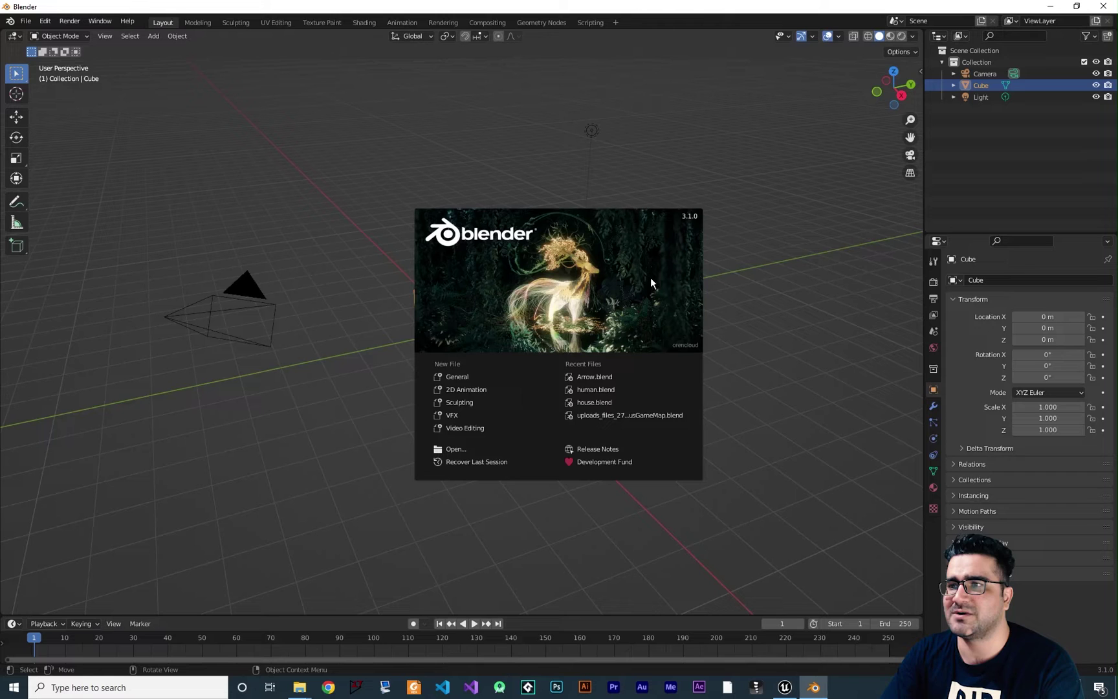
{"action": "left_click", "coordinate": [31, 30]}
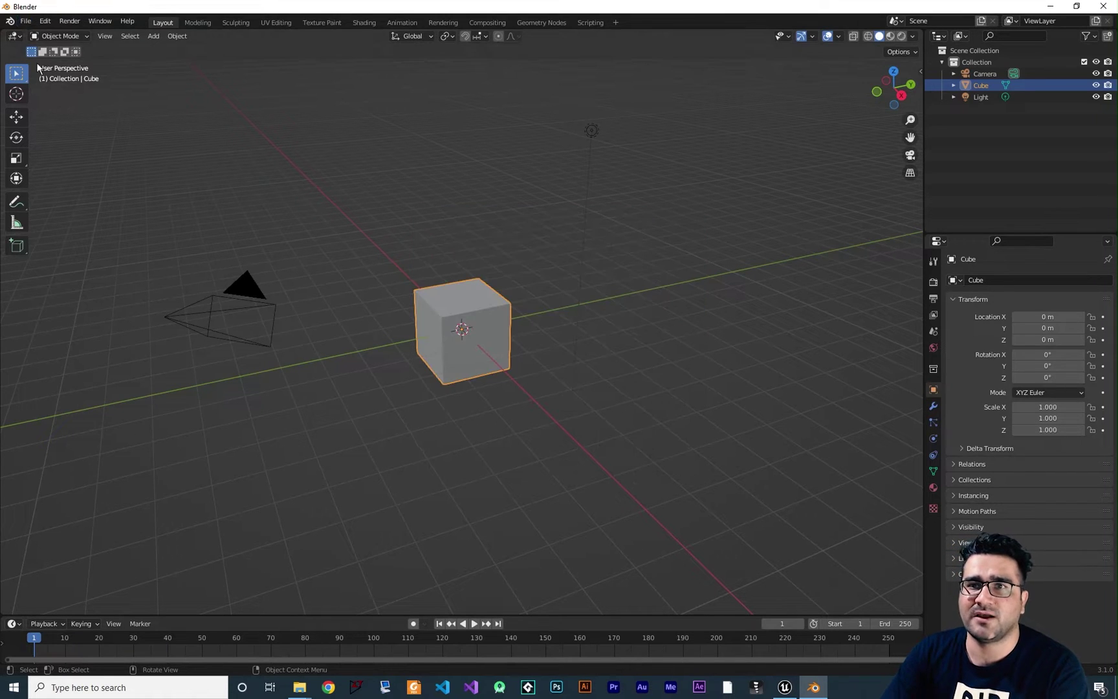
- Import the SKM_Quinn_Simple.FBX model from the hair folder on the Desktop
{"action": "left_click", "coordinate": [26, 21]}
{"action": "mouse_move", "coordinate": [65, 179]}
{"action": "left_click", "coordinate": [171, 273]}
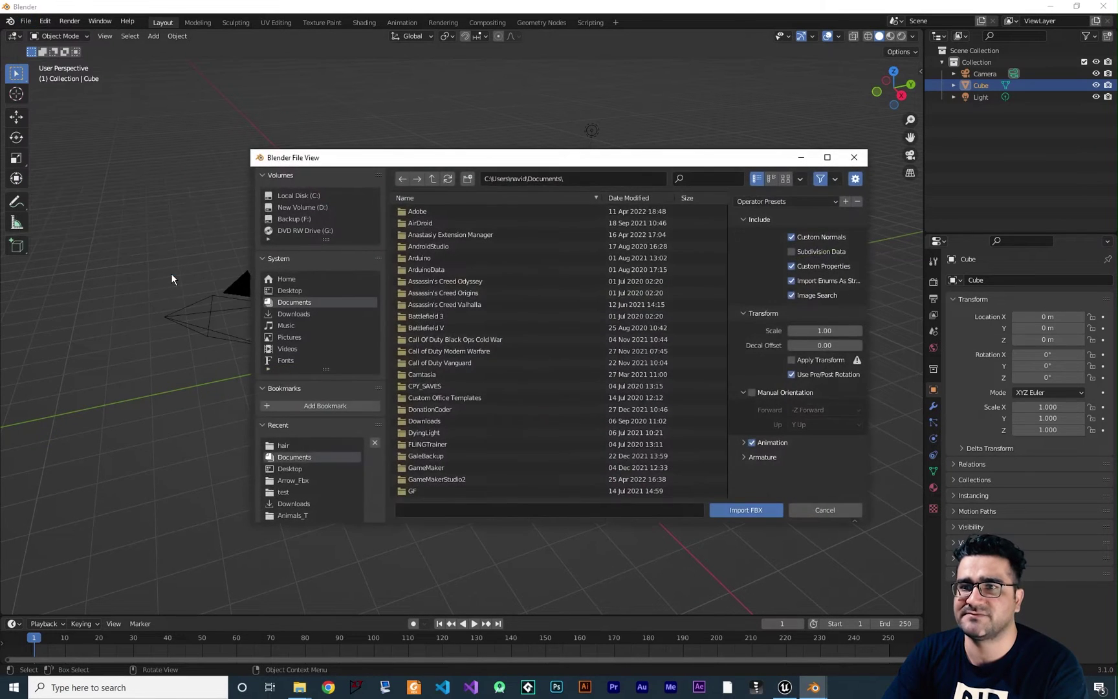
{"action": "left_click", "coordinate": [289, 291]}
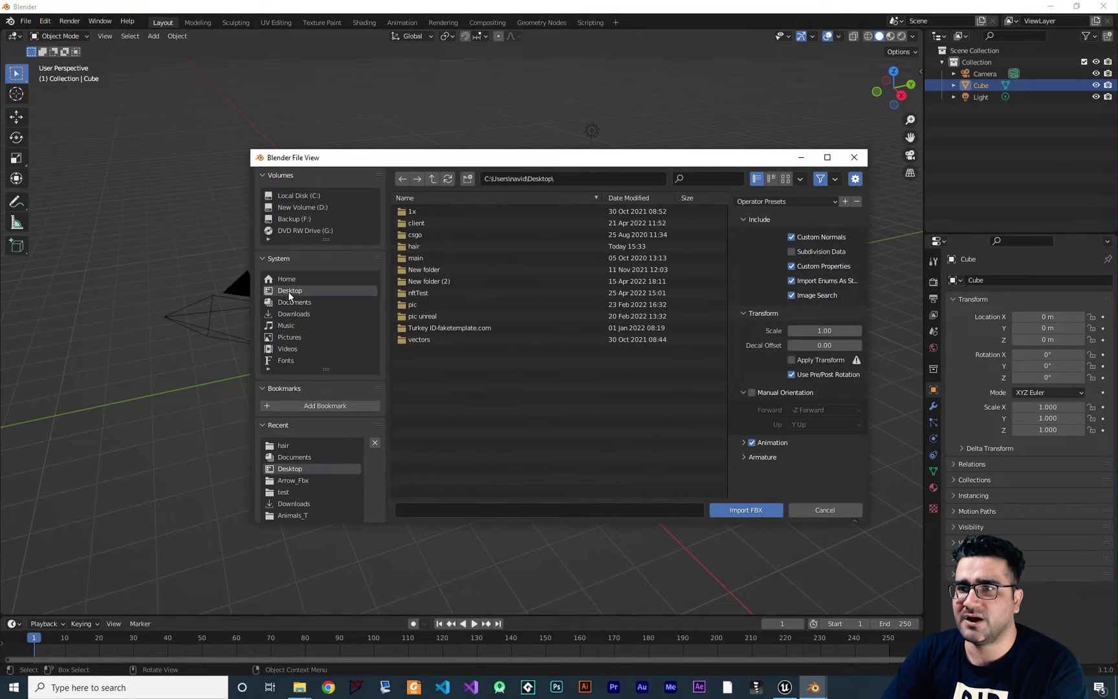
{"action": "left_click", "coordinate": [438, 246]}
{"action": "double_click", "coordinate": [445, 211]}
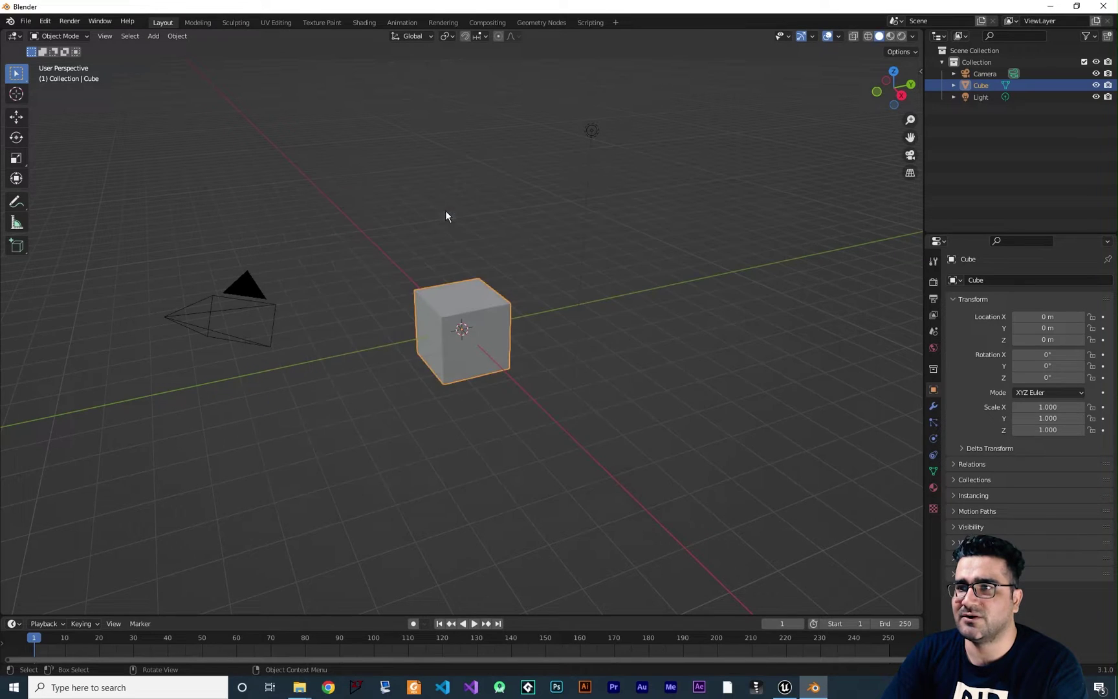
- Delete the default cube, camera and light so only the imported mannequin is left in the scene
{"action": "left_click", "coordinate": [498, 334]}
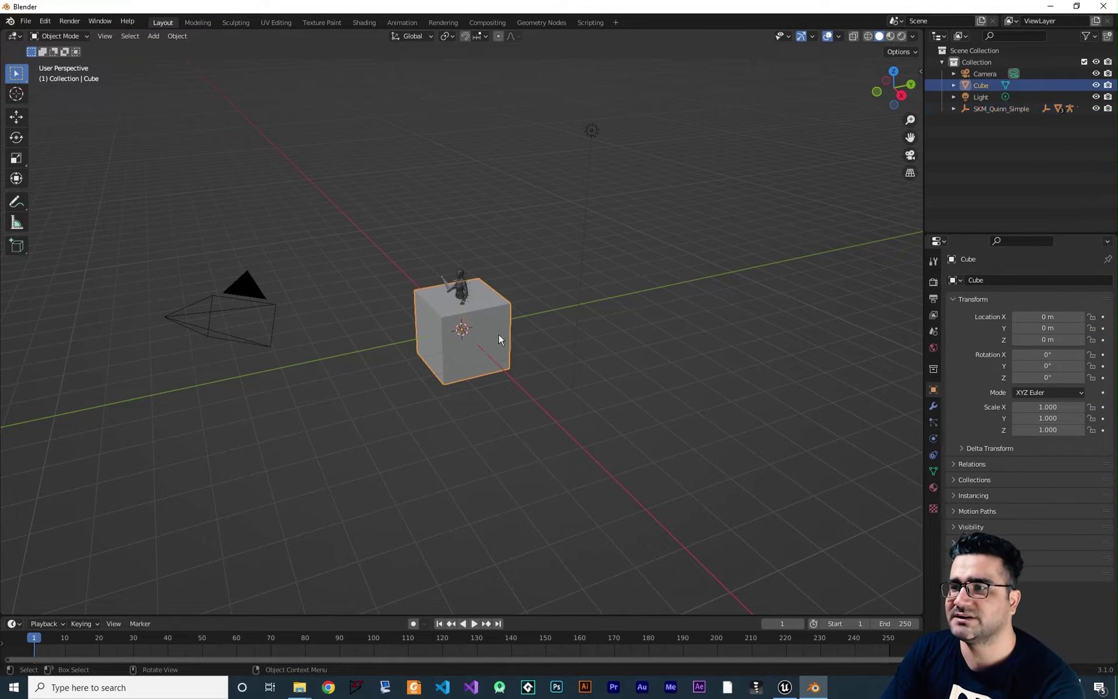
{"action": "key", "text": "Delete"}
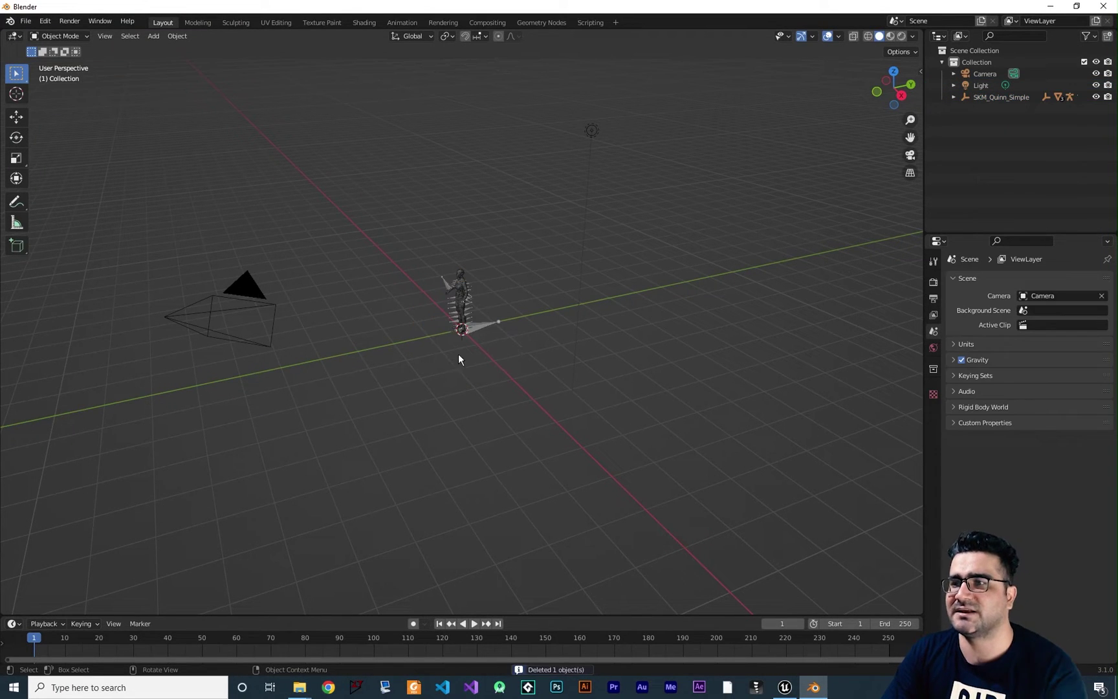
{"action": "scroll", "coordinate": [433, 304], "scroll_direction": "up", "scroll_amount": 8}
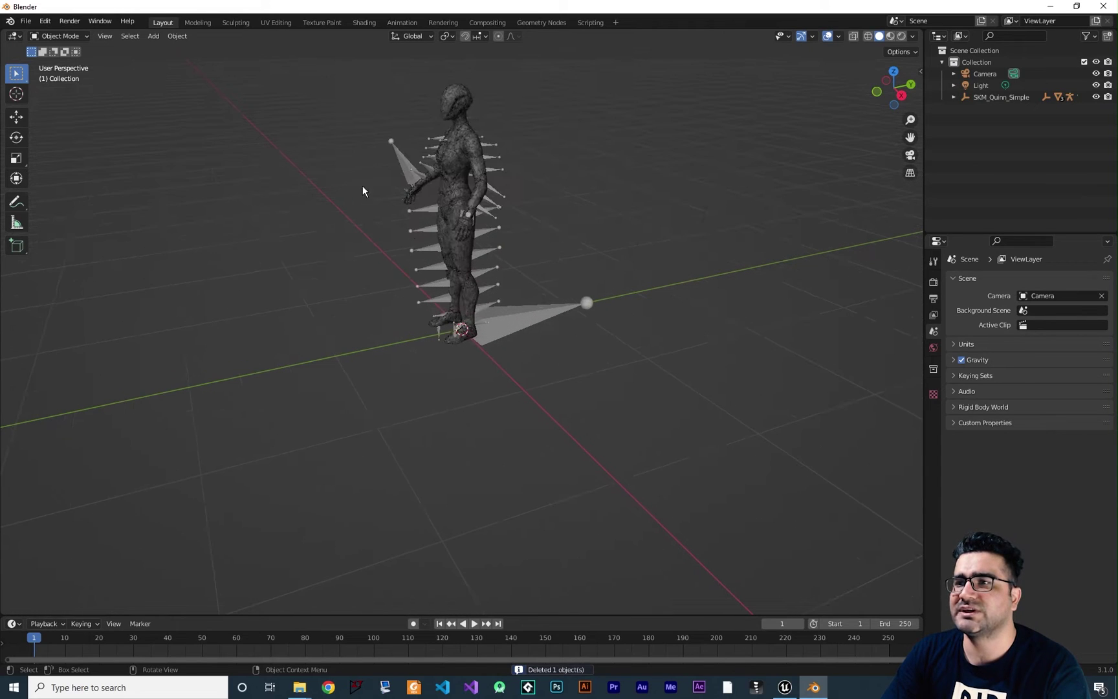
{"action": "middle_click_drag", "start_coordinate": [358, 156], "coordinate": [512, 182]}
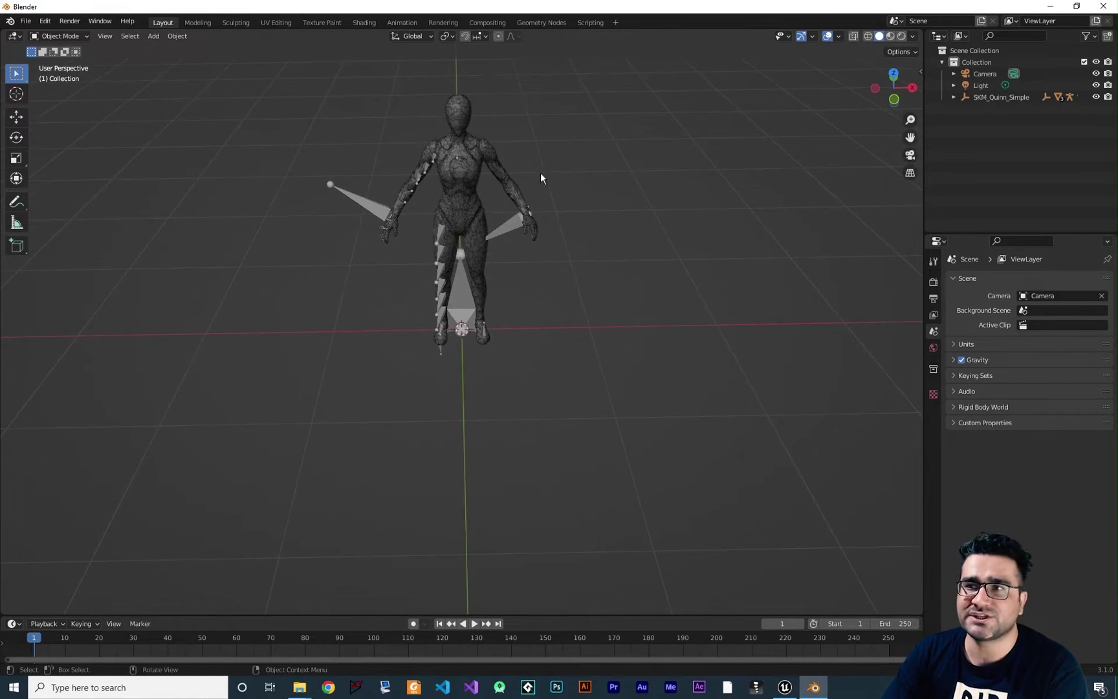
{"action": "mouse_move", "coordinate": [522, 122]}
{"action": "middle_mouse_down"}
{"action": "mouse_move", "coordinate": [523, 204]}
{"action": "mouse_move", "coordinate": [509, 125]}
{"action": "mouse_move", "coordinate": [714, 219]}
{"action": "mouse_move", "coordinate": [503, 148]}
{"action": "mouse_move", "coordinate": [545, 162]}
{"action": "mouse_move", "coordinate": [523, 141]}
{"action": "middle_mouse_up"}
{"action": "scroll", "coordinate": [556, 224], "scroll_direction": "up", "scroll_amount": 4}
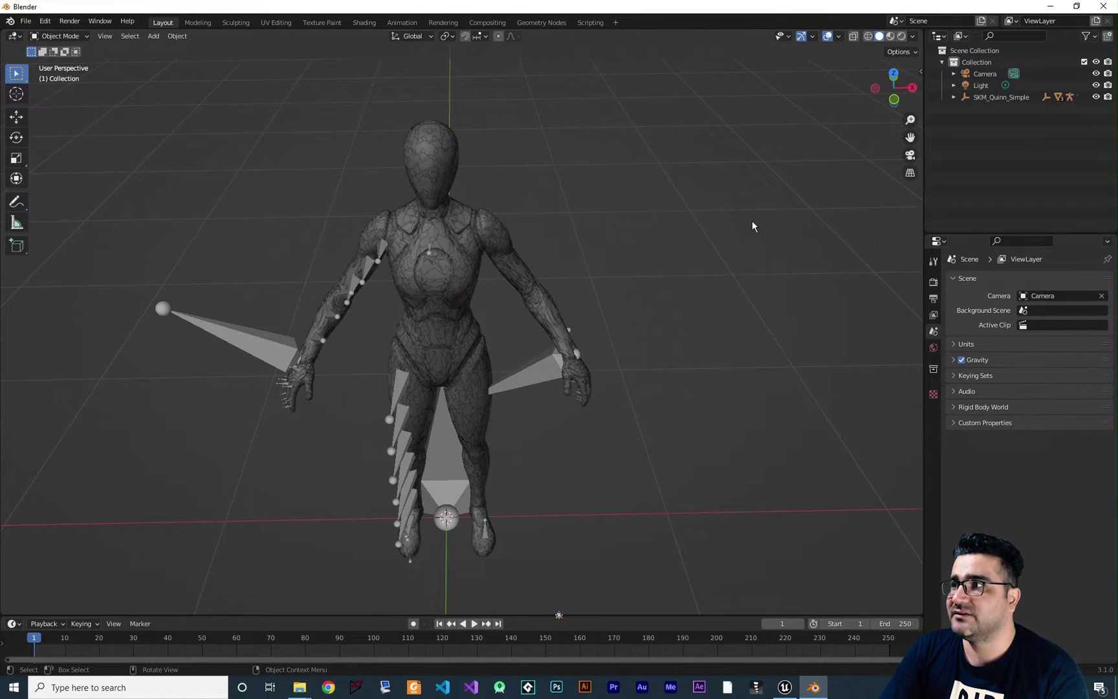
{"action": "left_click", "coordinate": [980, 73]}
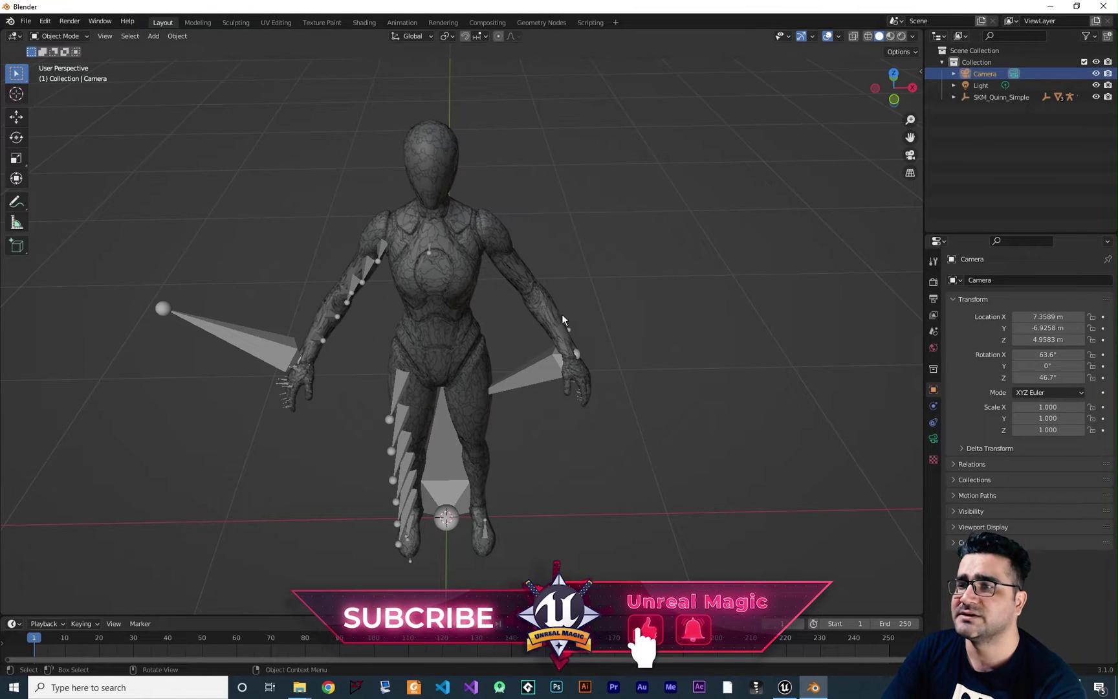
{"action": "scroll", "coordinate": [499, 306], "scroll_direction": "down", "scroll_amount": 8}
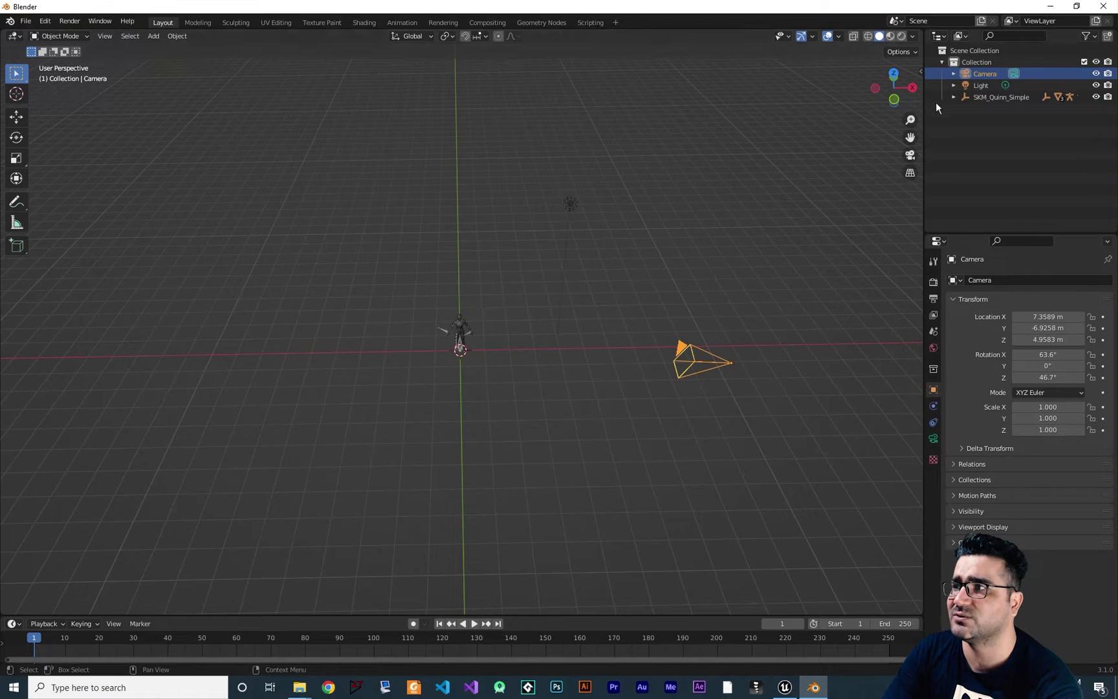
{"action": "key", "text": "Delete"}
{"action": "left_click", "coordinate": [984, 75]}
{"action": "key", "text": "Delete"}
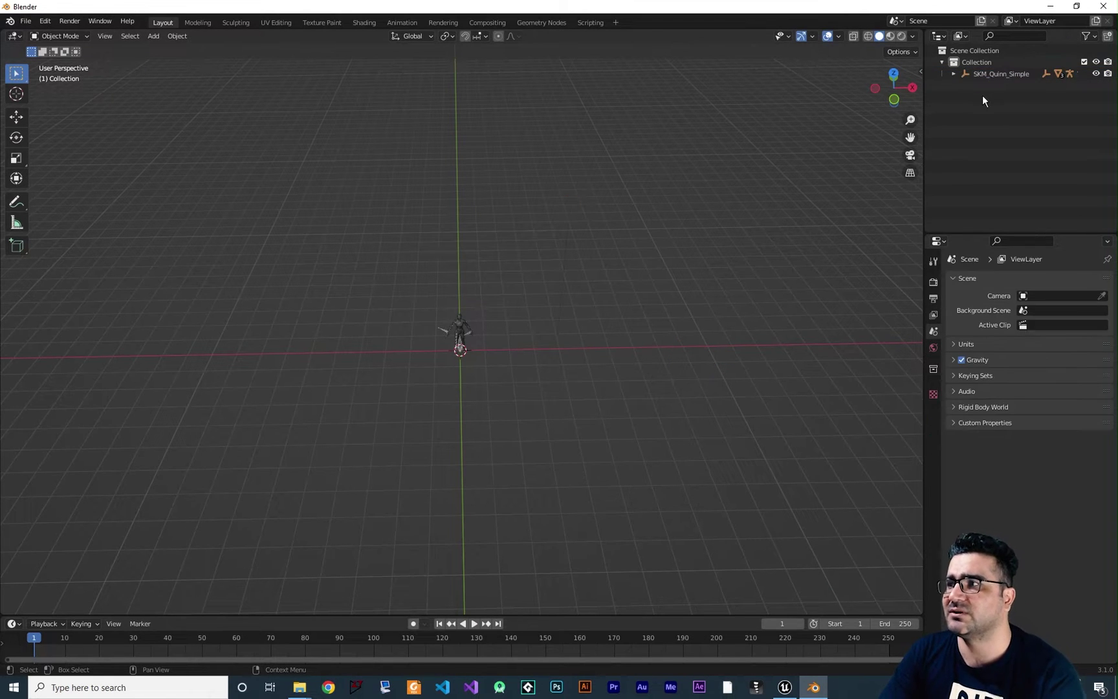
- Expand the SKM_Quinn_Simple hierarchy down to its LOD meshes and select SKM_Quinn_Simple_LOD2
{"action": "scroll", "coordinate": [483, 317], "scroll_direction": "up", "scroll_amount": 8}
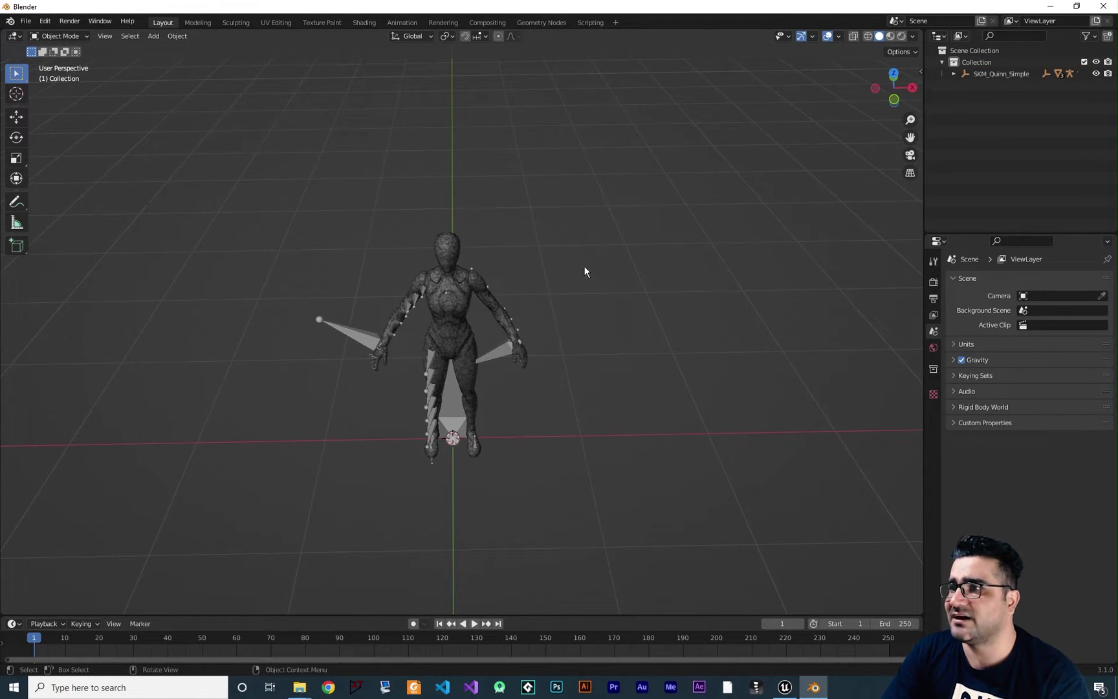
{"action": "middle_click_drag", "start_coordinate": [477, 326], "coordinate": [453, 312]}
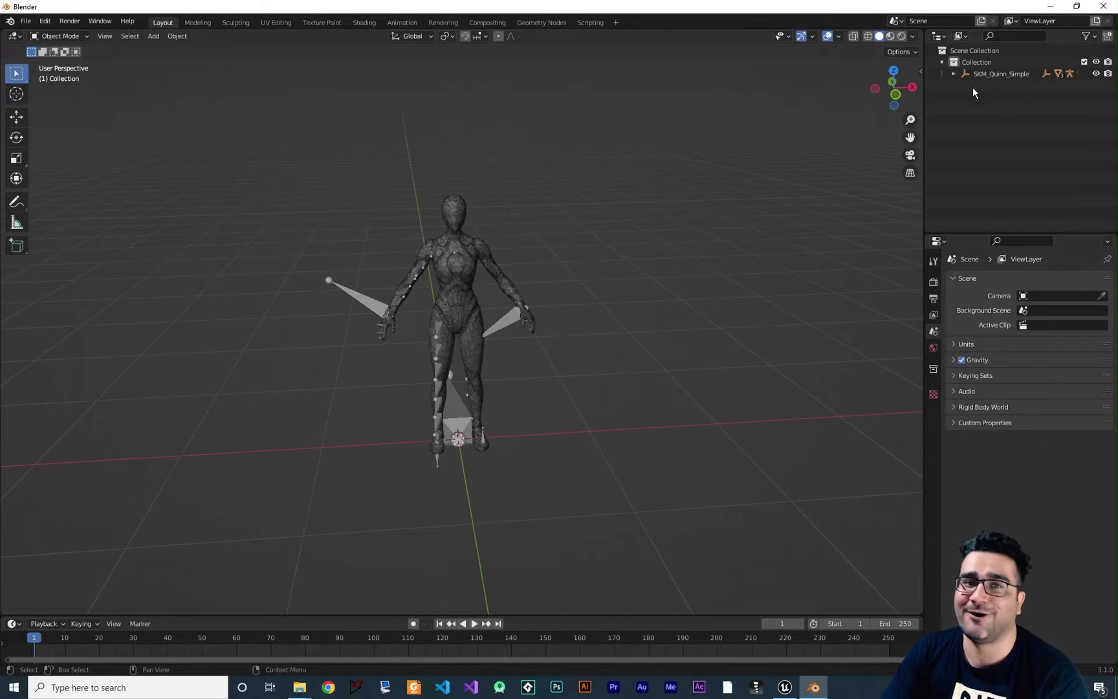
{"action": "left_click", "coordinate": [952, 73]}
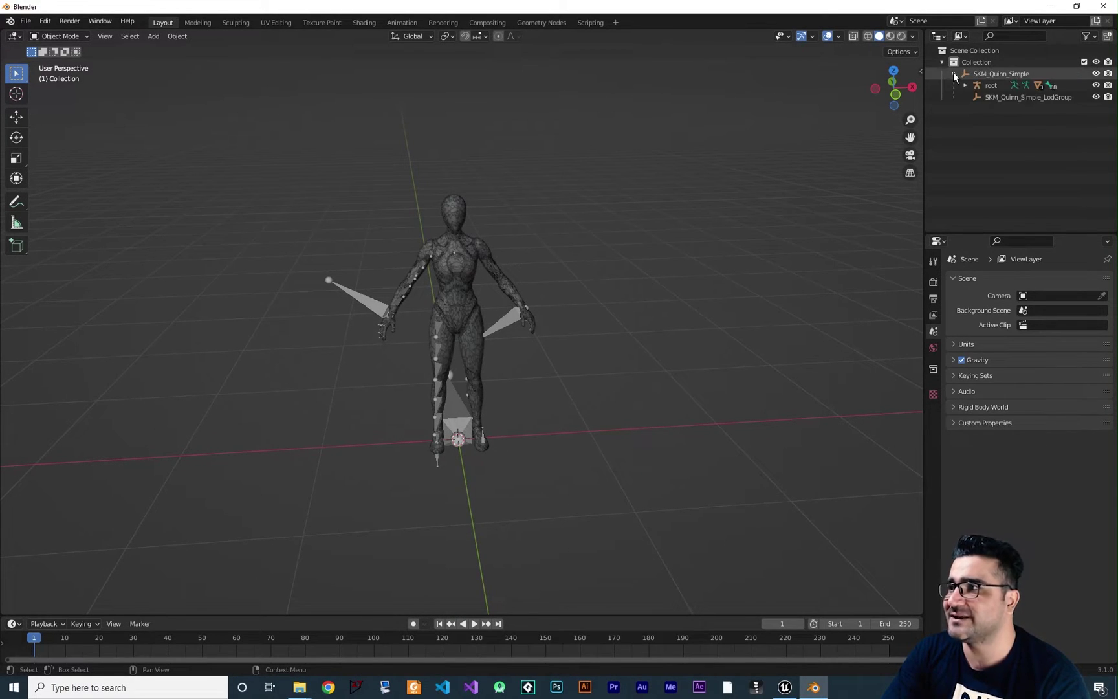
{"action": "left_click", "coordinate": [965, 85]}
{"action": "left_click", "coordinate": [1013, 132]}
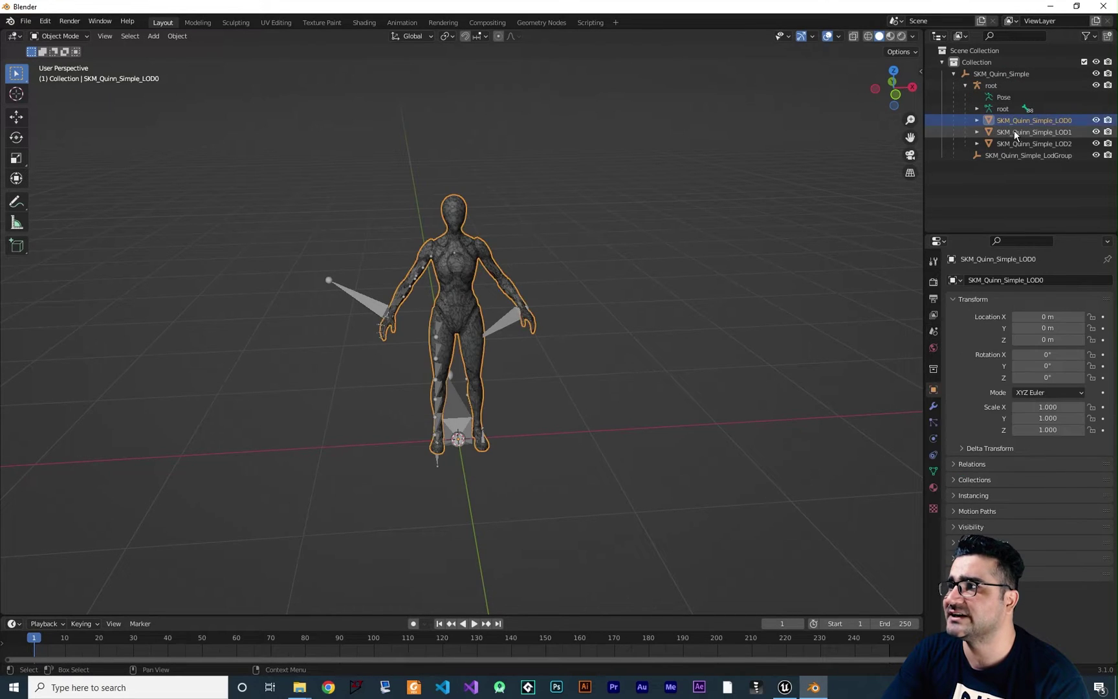
{"action": "left_click", "coordinate": [1016, 144]}
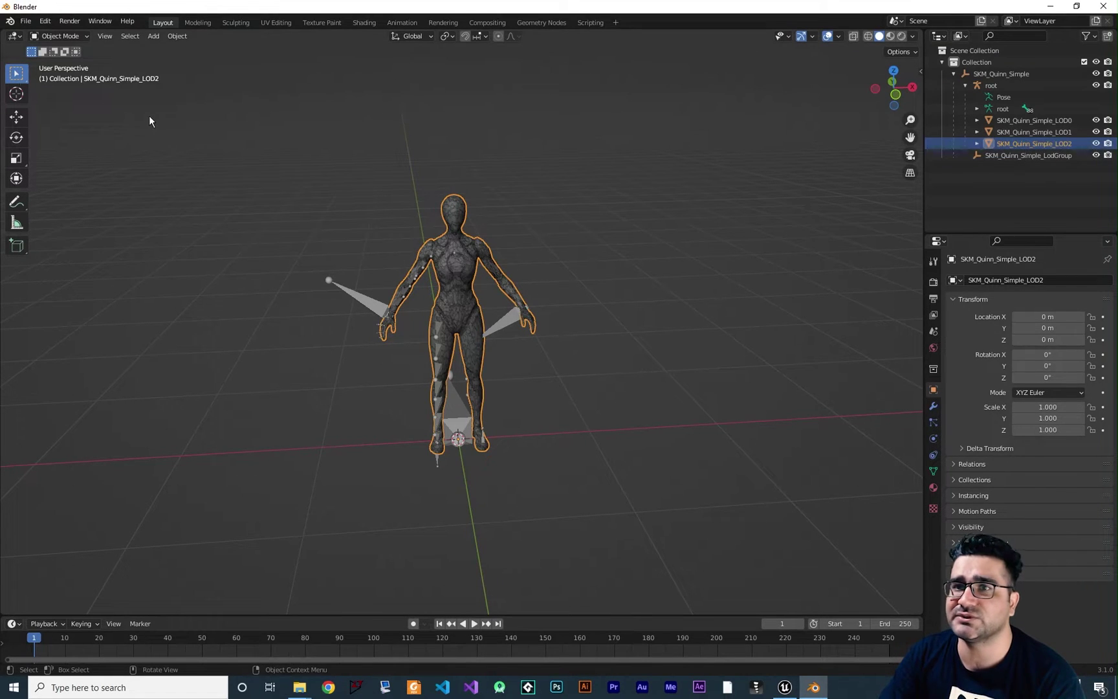
- Enter Edit Mode on the LOD2 mesh, clear the selection and box-select the vertices on the upper part of the head
{"action": "left_click", "coordinate": [62, 37]}
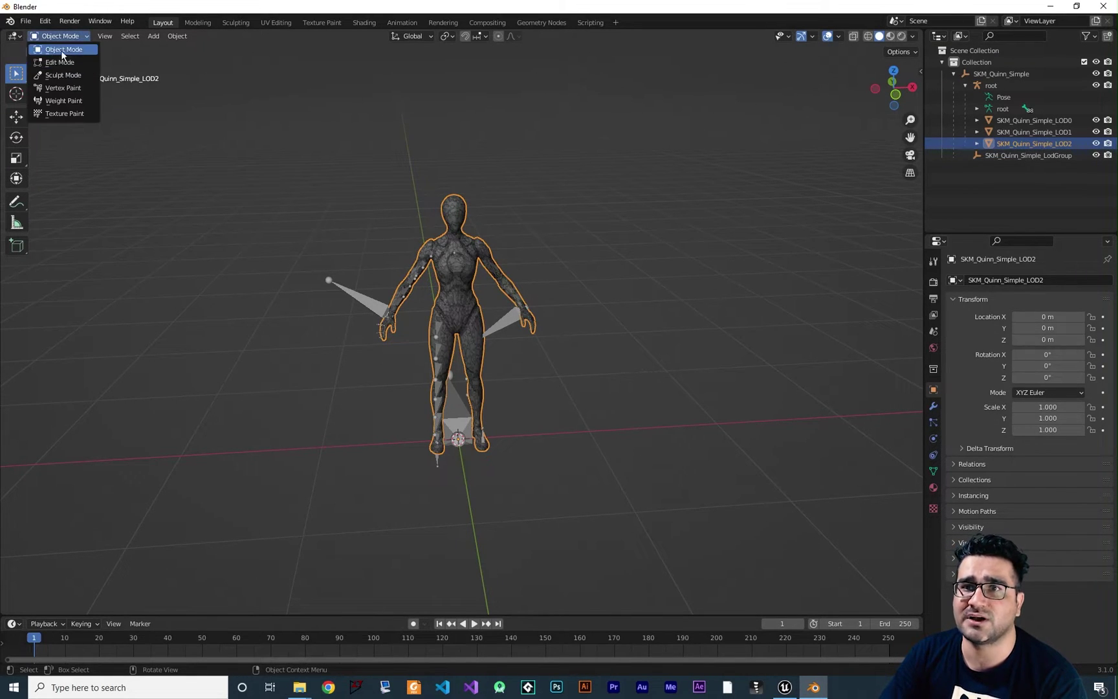
{"action": "left_click", "coordinate": [64, 63]}
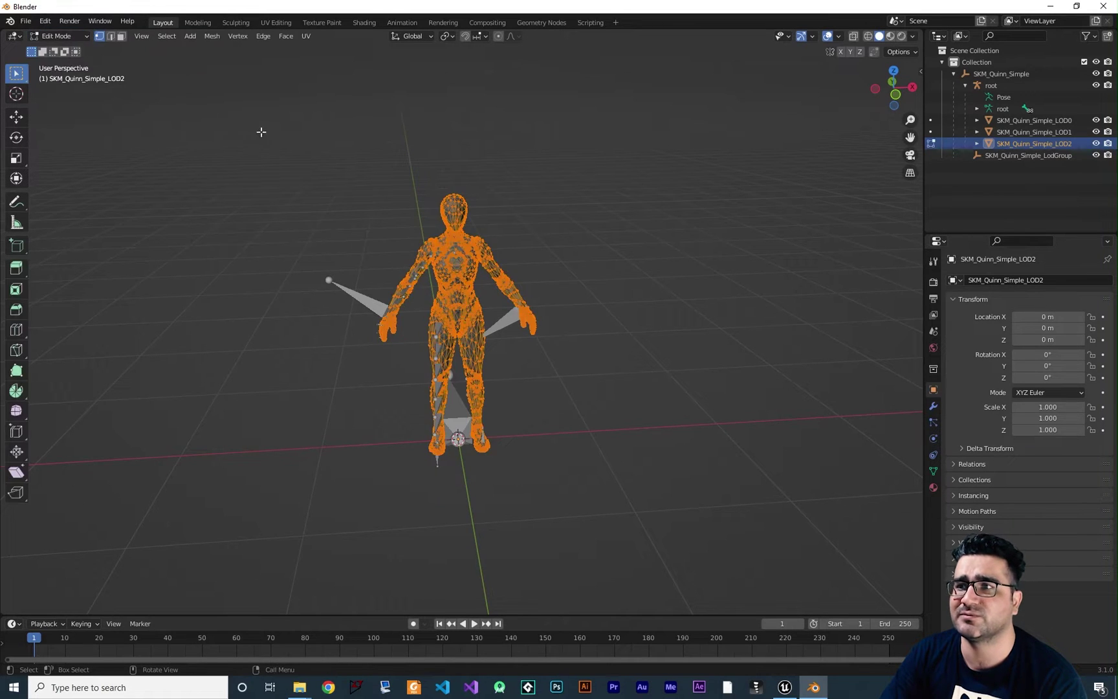
{"action": "scroll", "coordinate": [521, 141], "scroll_direction": "up", "scroll_amount": 4}
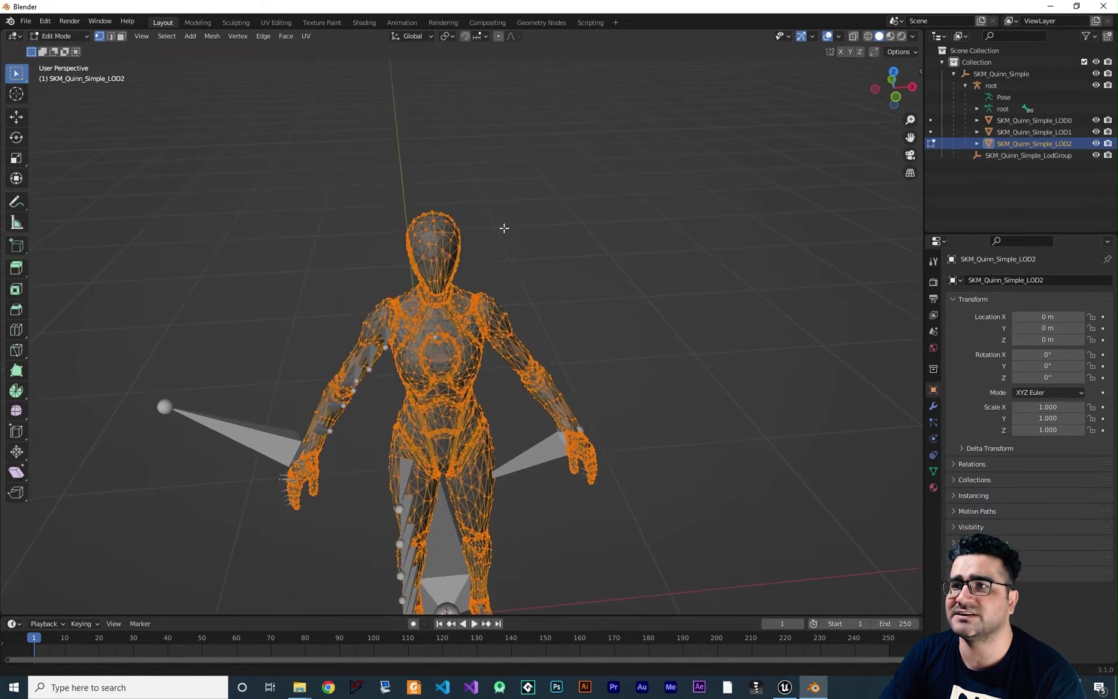
{"action": "scroll", "coordinate": [443, 178], "scroll_direction": "up", "scroll_amount": 2}
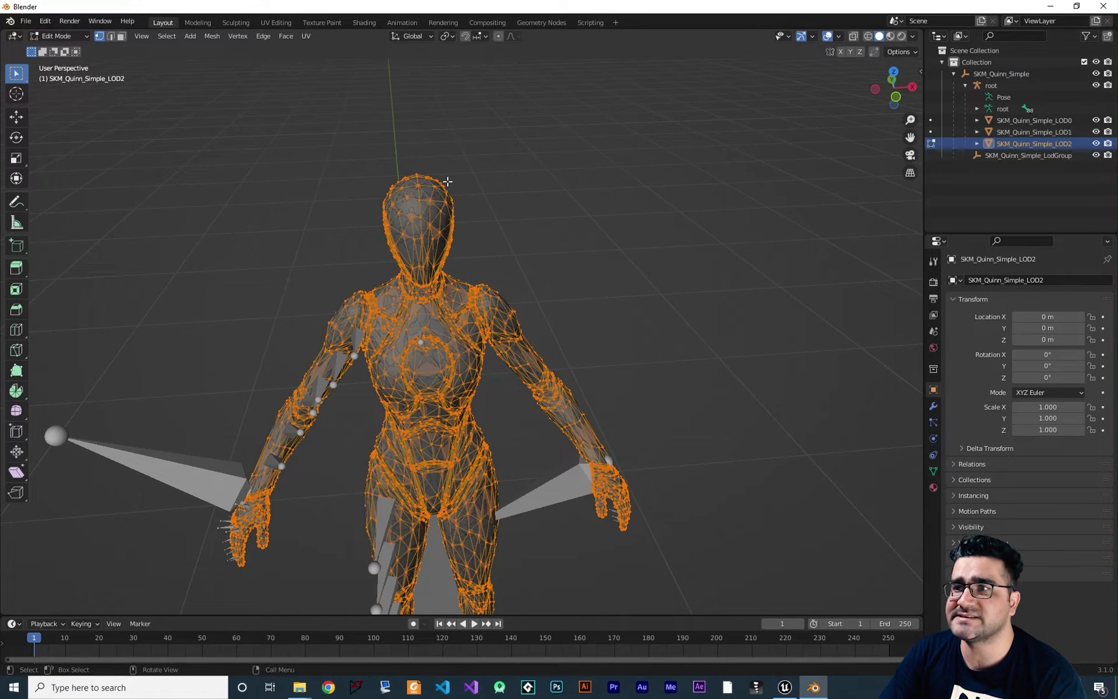
{"action": "scroll", "coordinate": [449, 182], "scroll_direction": "up", "scroll_amount": 3}
{"action": "scroll", "coordinate": [451, 183], "scroll_direction": "down", "scroll_amount": 2}
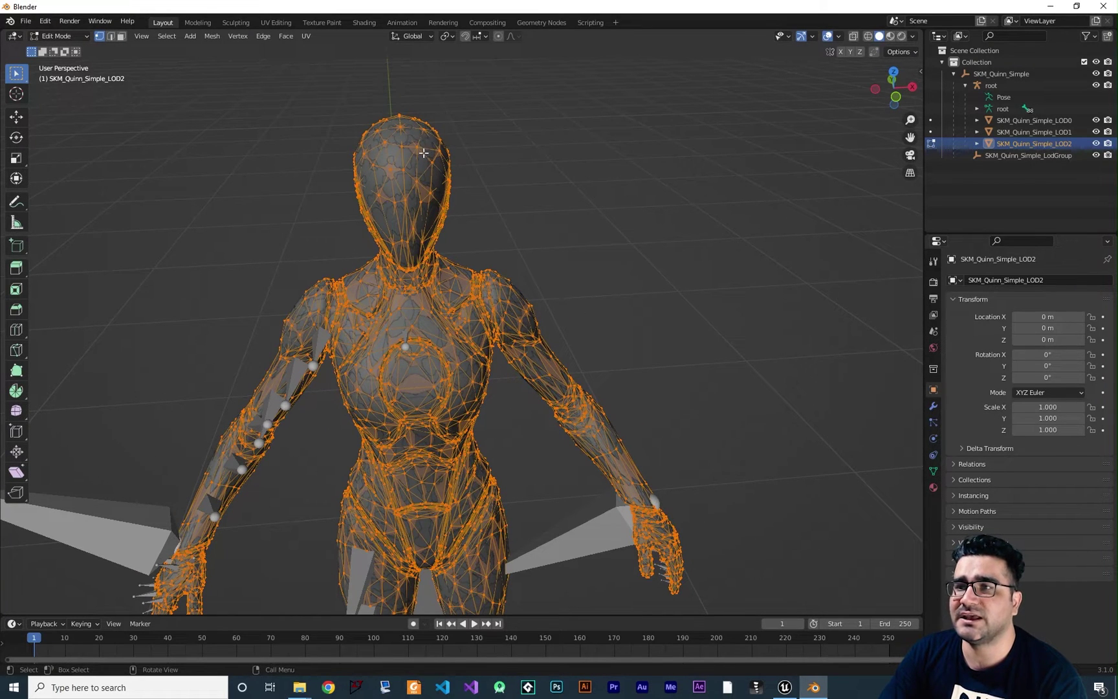
{"action": "key", "text": "alt+a"}
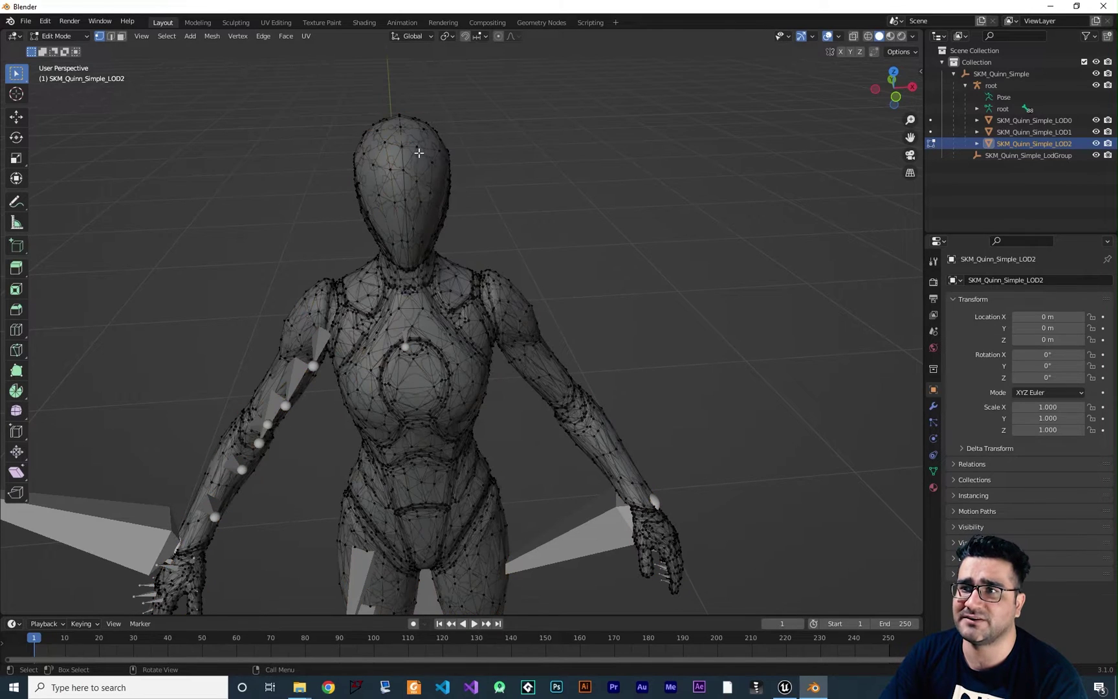
{"action": "left_click_drag", "start_coordinate": [352, 101], "coordinate": [471, 195]}
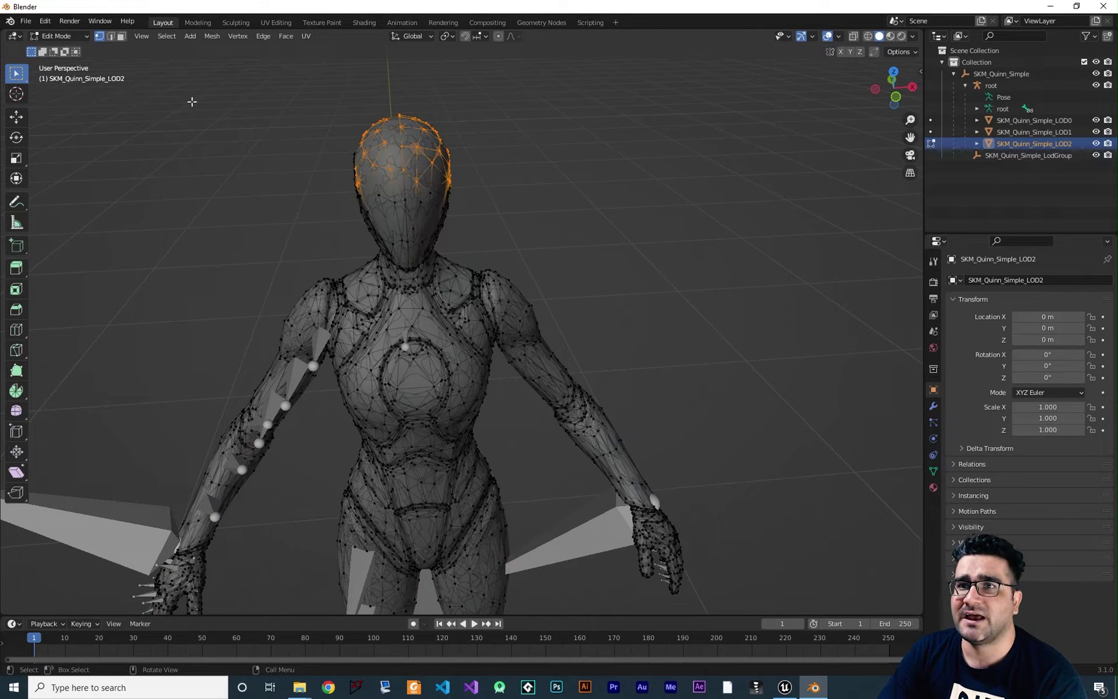
- Change the mesh selection mode to faces and box-select the faces on top of the LOD2 head
{"action": "left_click", "coordinate": [112, 37]}
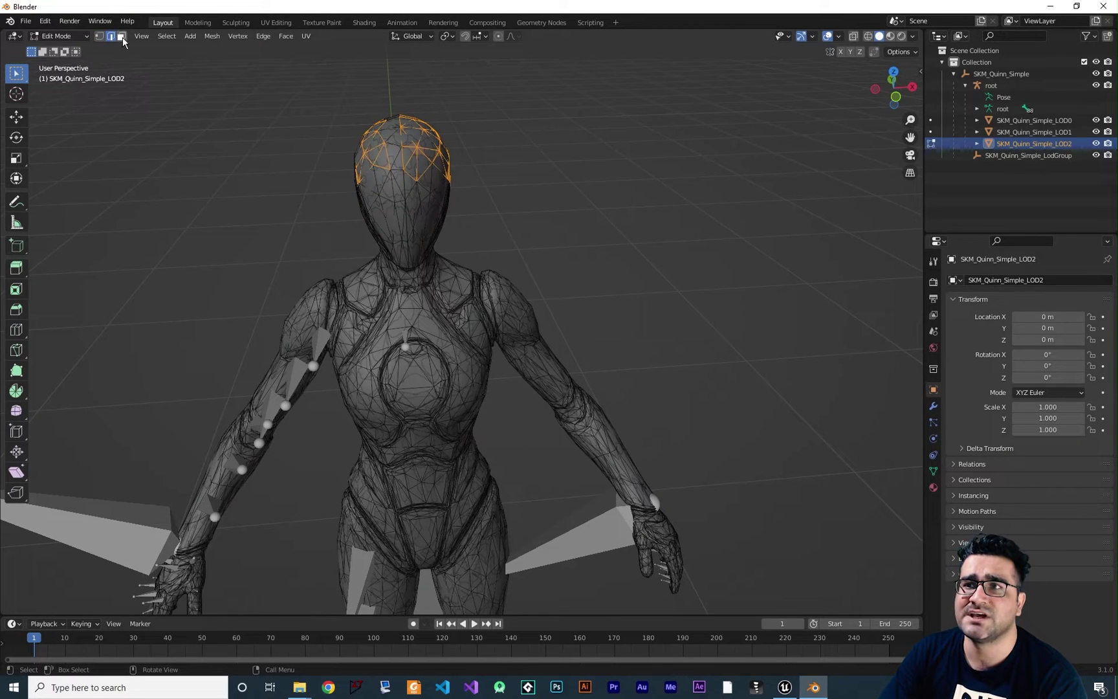
{"action": "left_click", "coordinate": [122, 38]}
{"action": "left_click", "coordinate": [456, 125]}
{"action": "left_click_drag", "start_coordinate": [469, 104], "coordinate": [361, 182]}
{"action": "left_click", "coordinate": [510, 143]}
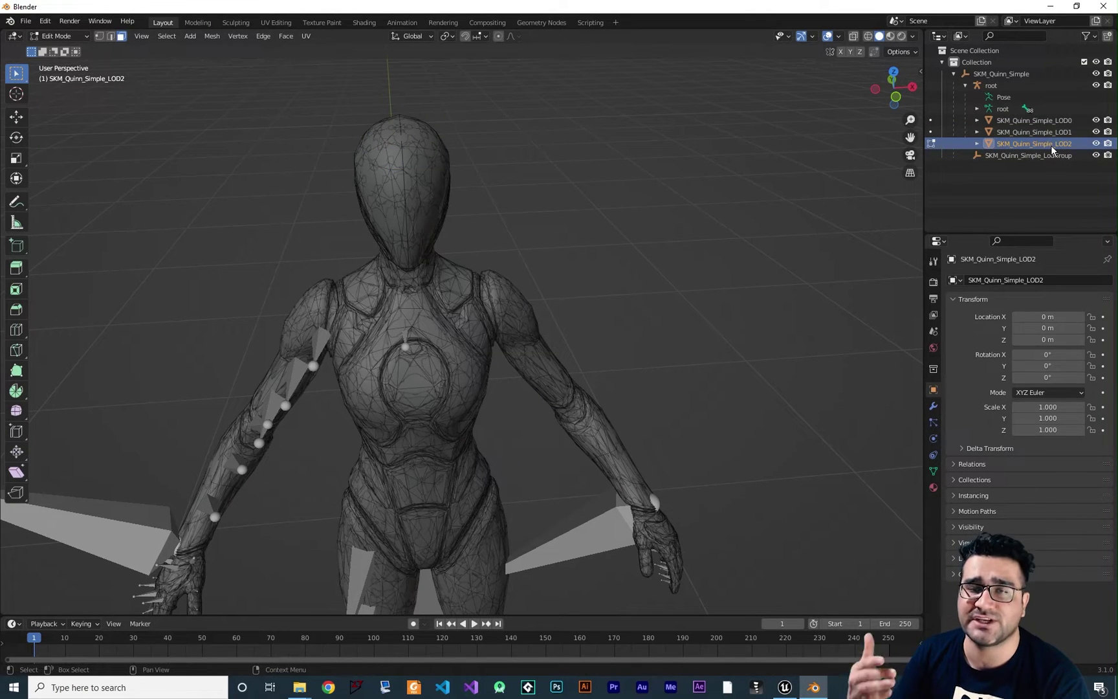
{"action": "key", "text": "b"}
{"action": "left_click_drag", "start_coordinate": [474, 98], "coordinate": [337, 181]}
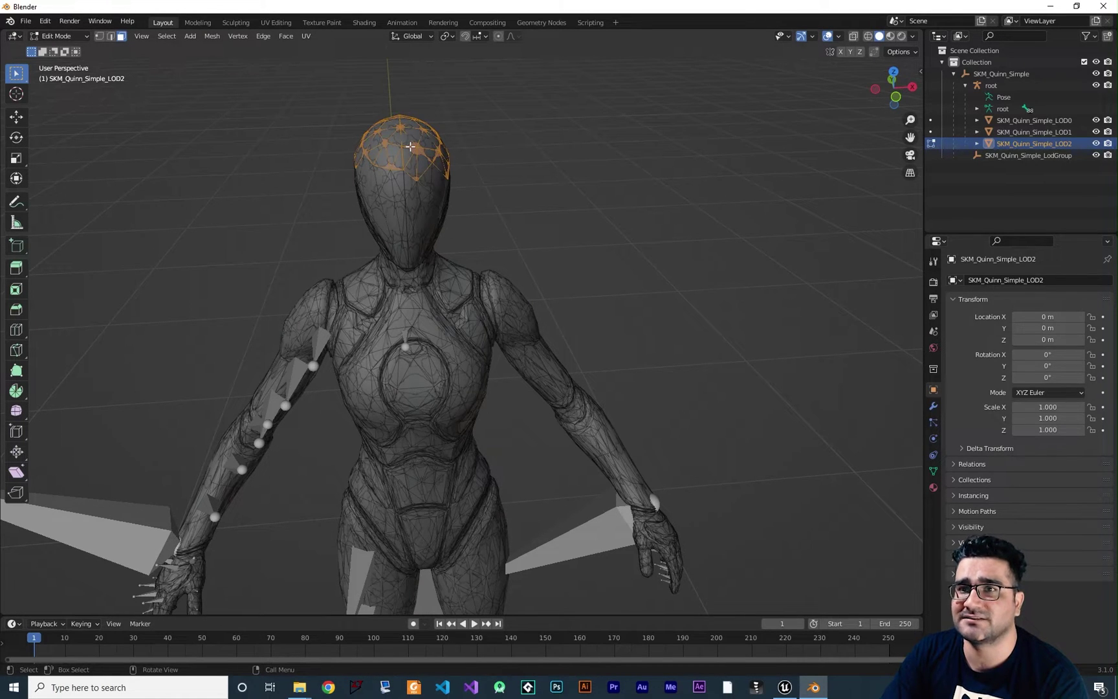
- Return to Object Mode, select SKM_Quinn_Simple_LOD0 and enter Edit Mode on it
{"action": "left_click", "coordinate": [72, 36]}
{"action": "left_click", "coordinate": [72, 48]}
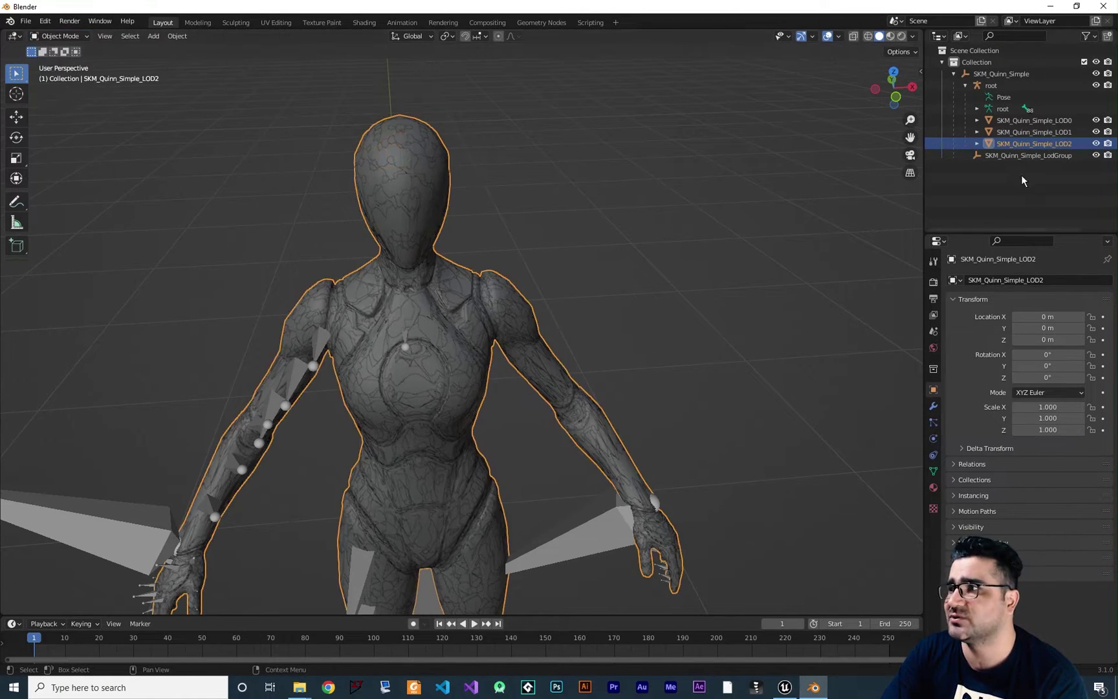
{"action": "left_click", "coordinate": [1054, 121]}
{"action": "left_click", "coordinate": [60, 36]}
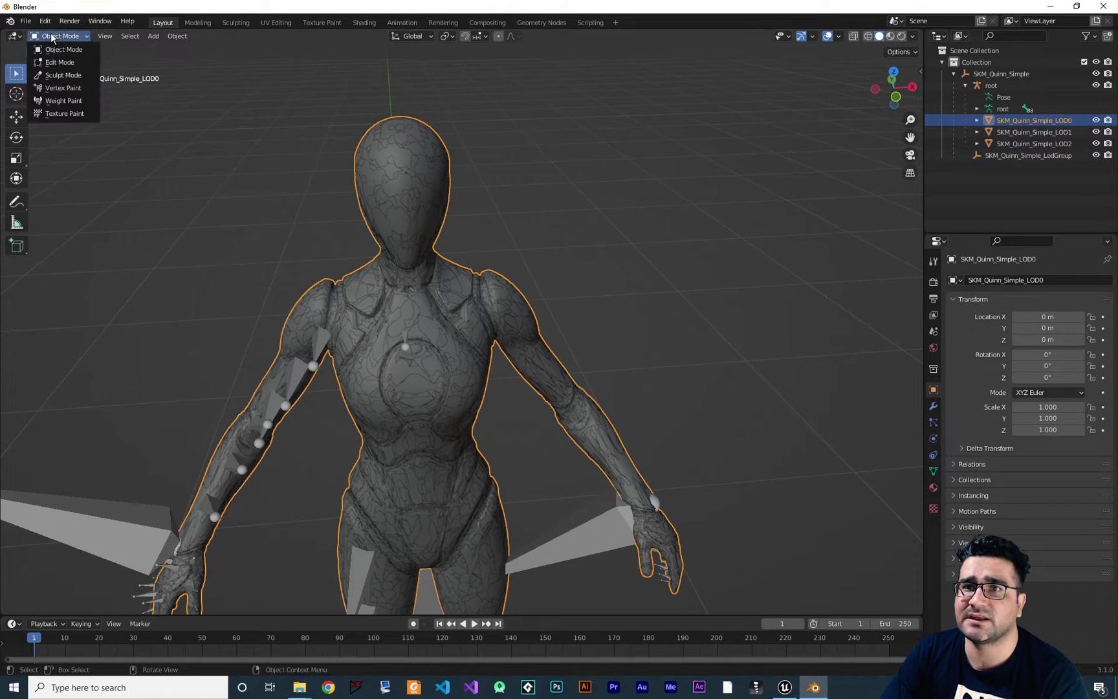
{"action": "left_click", "coordinate": [73, 62]}
- Try box-selecting the faces on top of the LOD0 head, and clear the selection
{"action": "left_click", "coordinate": [518, 150]}
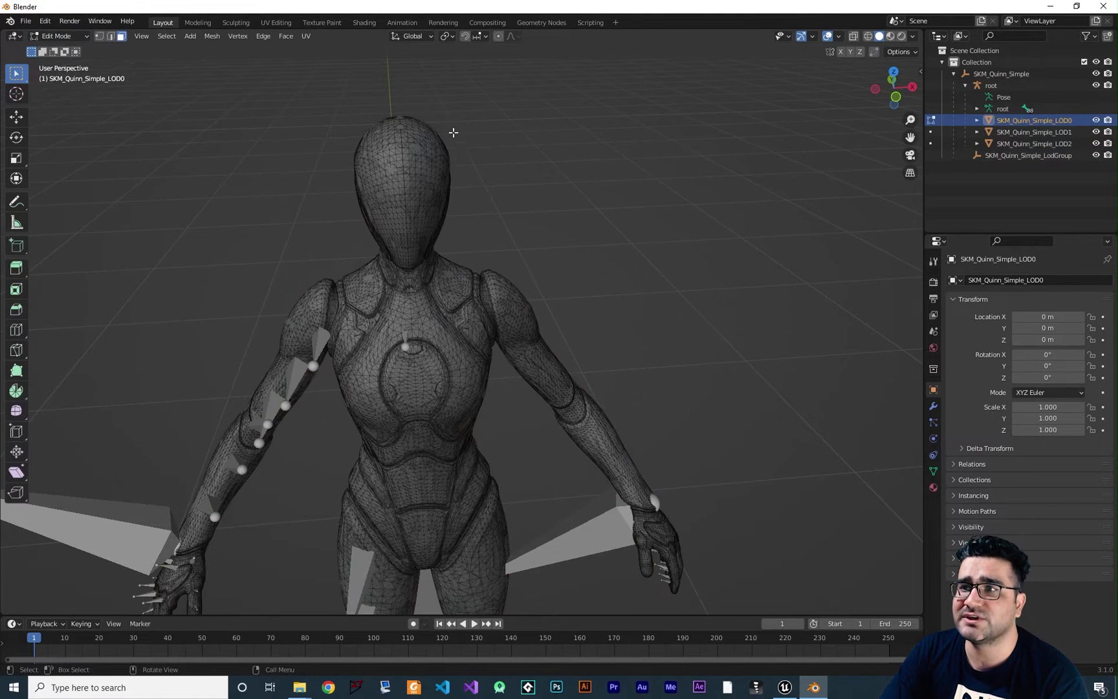
{"action": "left_click_drag", "start_coordinate": [464, 110], "coordinate": [332, 155]}
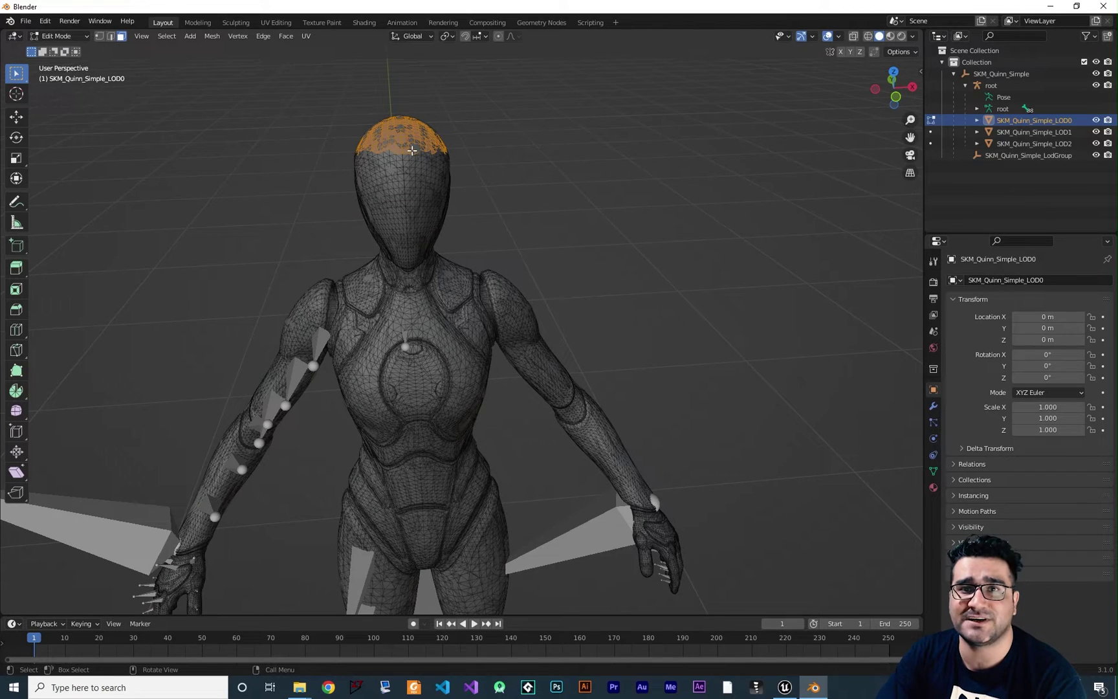
{"action": "middle_click_drag", "start_coordinate": [107, 44], "coordinate": [123, 97]}
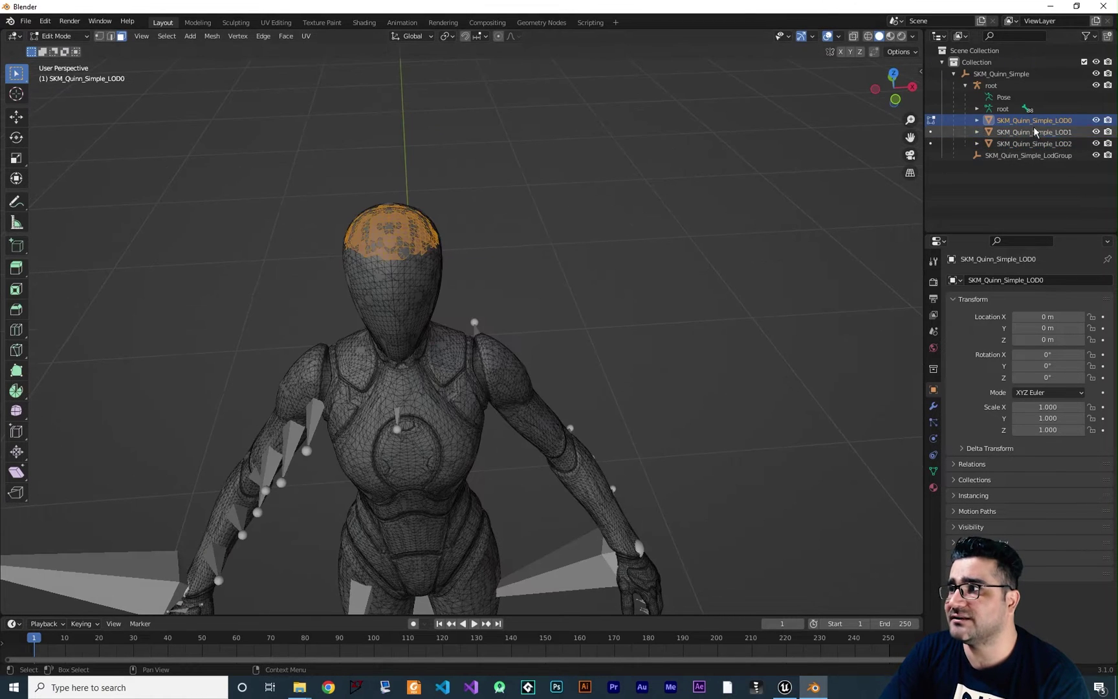
{"action": "left_click", "coordinate": [478, 192]}
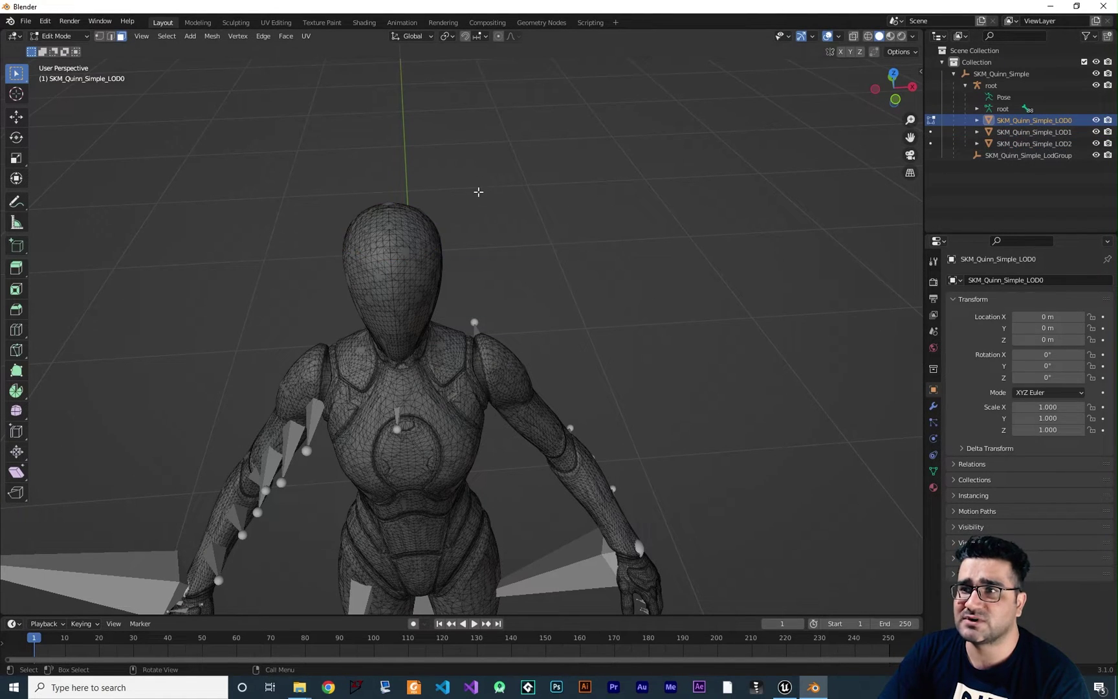
- Delete the LOD2 and LOD1 meshes from the scene and make SKM_Quinn_Simple_LOD0 the selected mesh
{"action": "left_click", "coordinate": [1018, 142]}
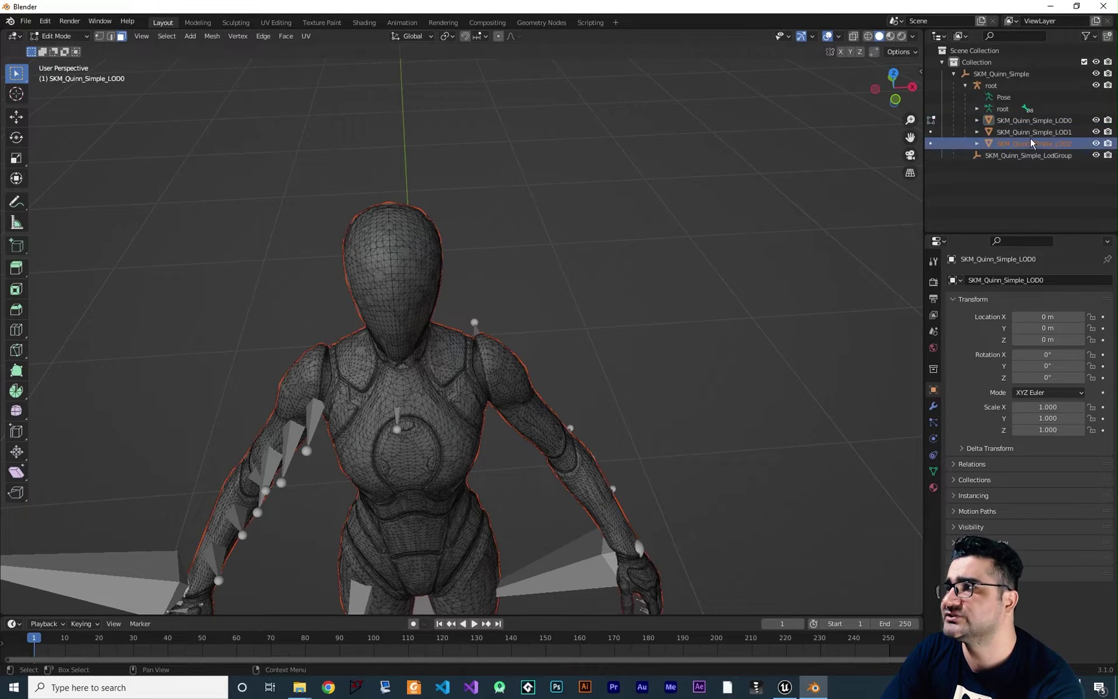
{"action": "key", "text": "Delete"}
{"action": "key", "text": "Delete"}
{"action": "left_click", "coordinate": [1028, 120]}
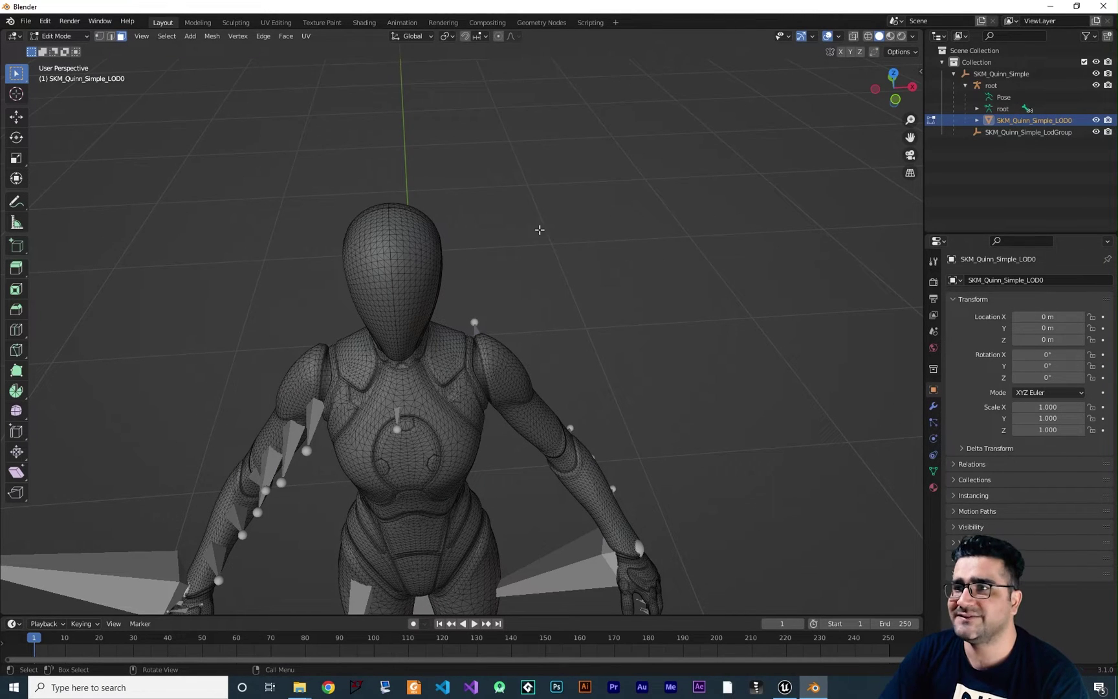
- View the LOD0 mesh's head in Object Mode and return to Edit Mode
{"action": "scroll", "coordinate": [283, 228], "scroll_direction": "up", "scroll_amount": 2}
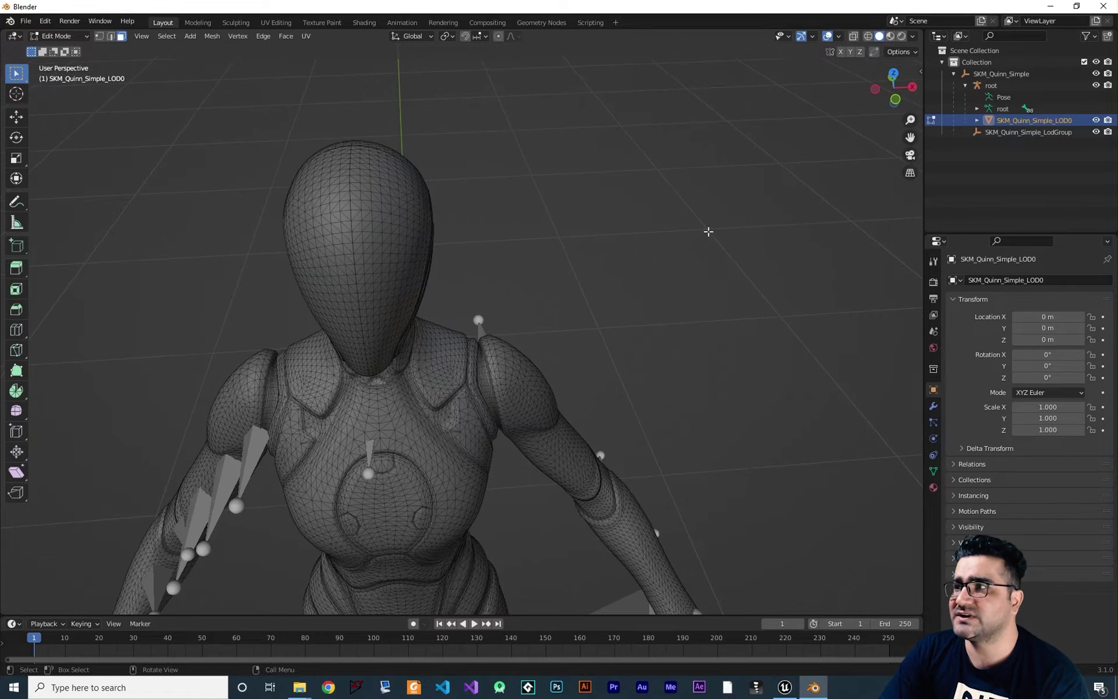
{"action": "left_click", "coordinate": [57, 36]}
{"action": "left_click", "coordinate": [57, 50]}
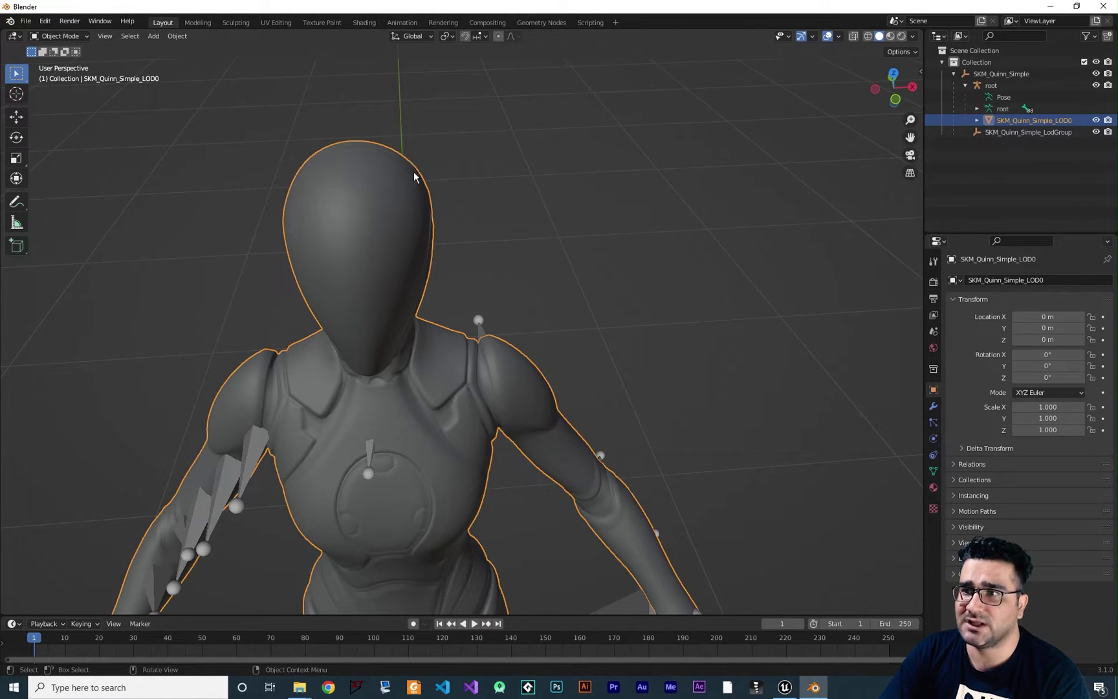
{"action": "left_click", "coordinate": [59, 35]}
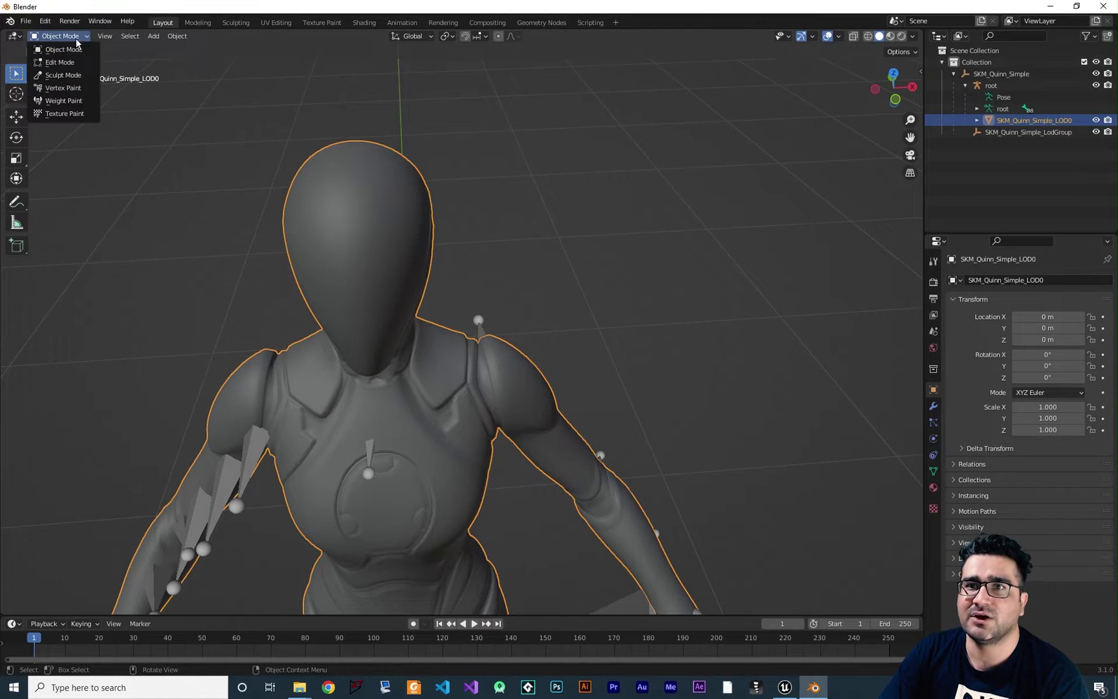
{"action": "left_click", "coordinate": [57, 48]}
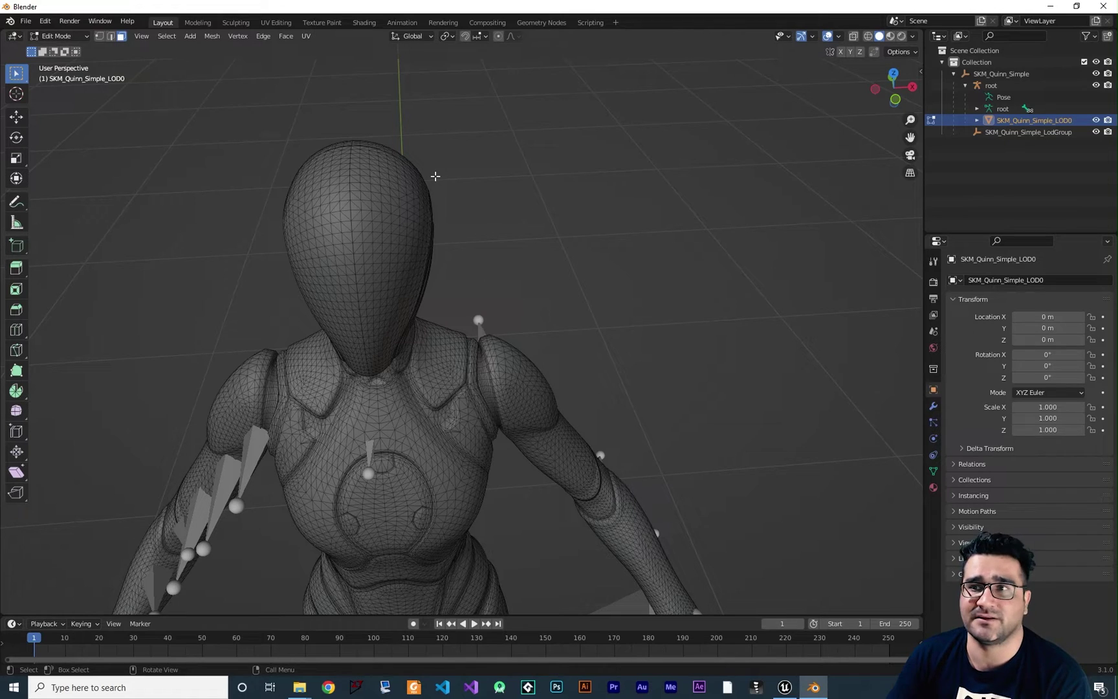
- Select the faces on the upper front of the LOD0 head and add missing faces along the forehead edge
{"action": "left_click_drag", "start_coordinate": [443, 134], "coordinate": [260, 210]}
{"action": "middle_click_drag", "start_coordinate": [389, 246], "coordinate": [389, 197]}
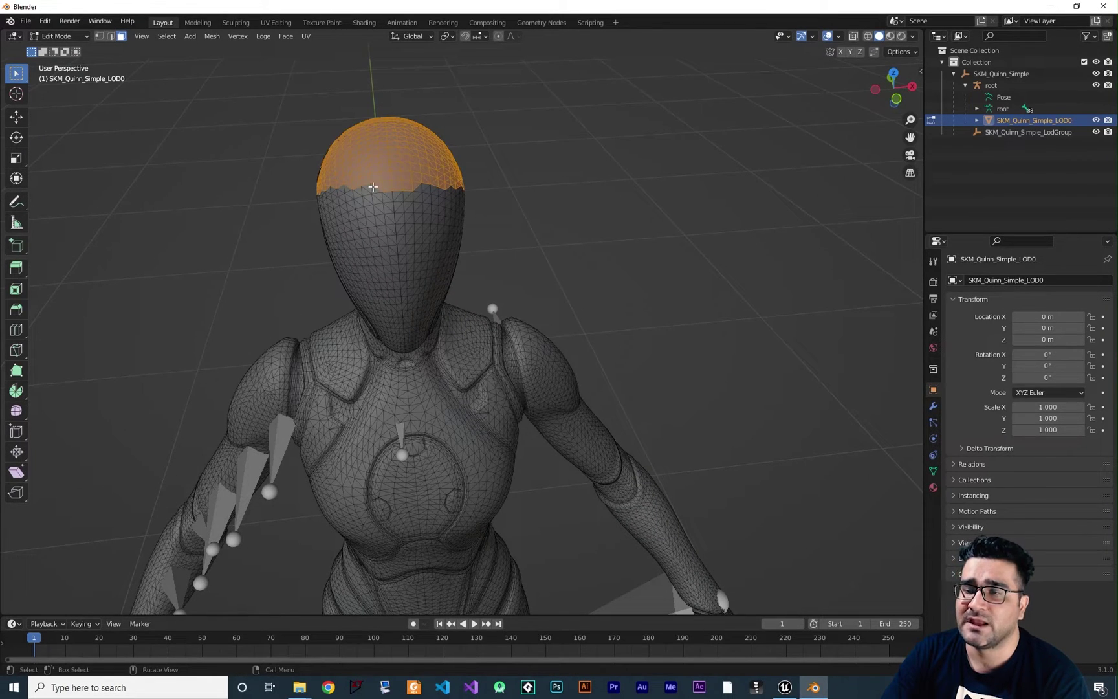
{"action": "left_click", "coordinate": [362, 191], "text": "shift"}
{"action": "left_click", "coordinate": [347, 205], "text": "shift"}
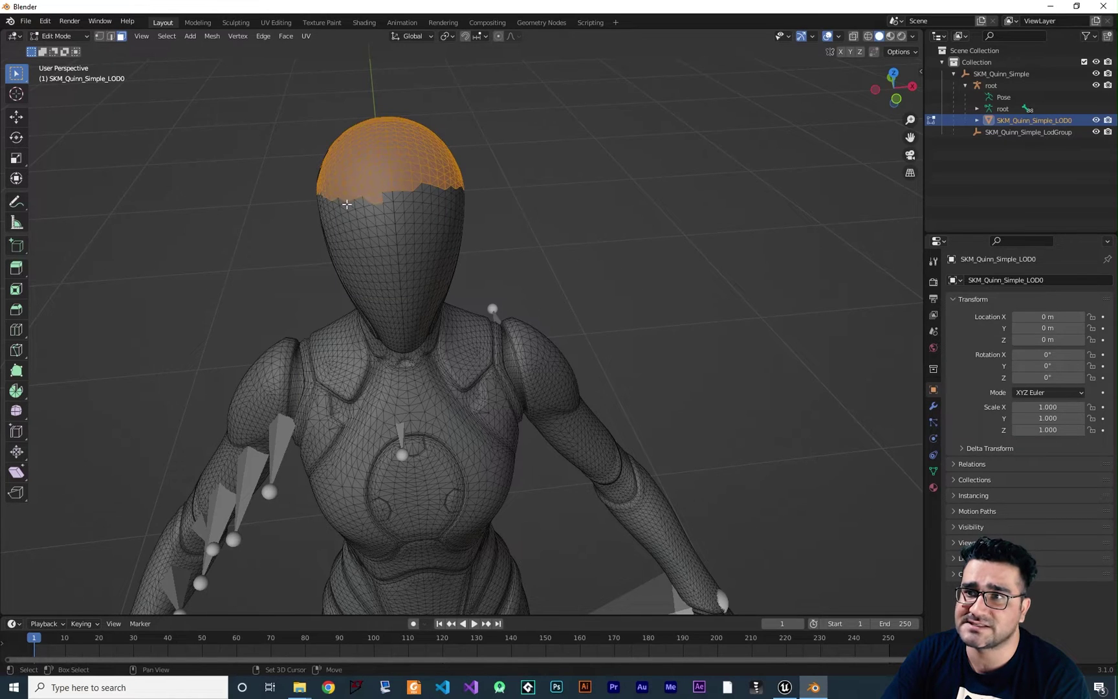
{"action": "left_click", "coordinate": [461, 190], "text": "shift"}
{"action": "left_click", "coordinate": [432, 195], "text": "shift"}
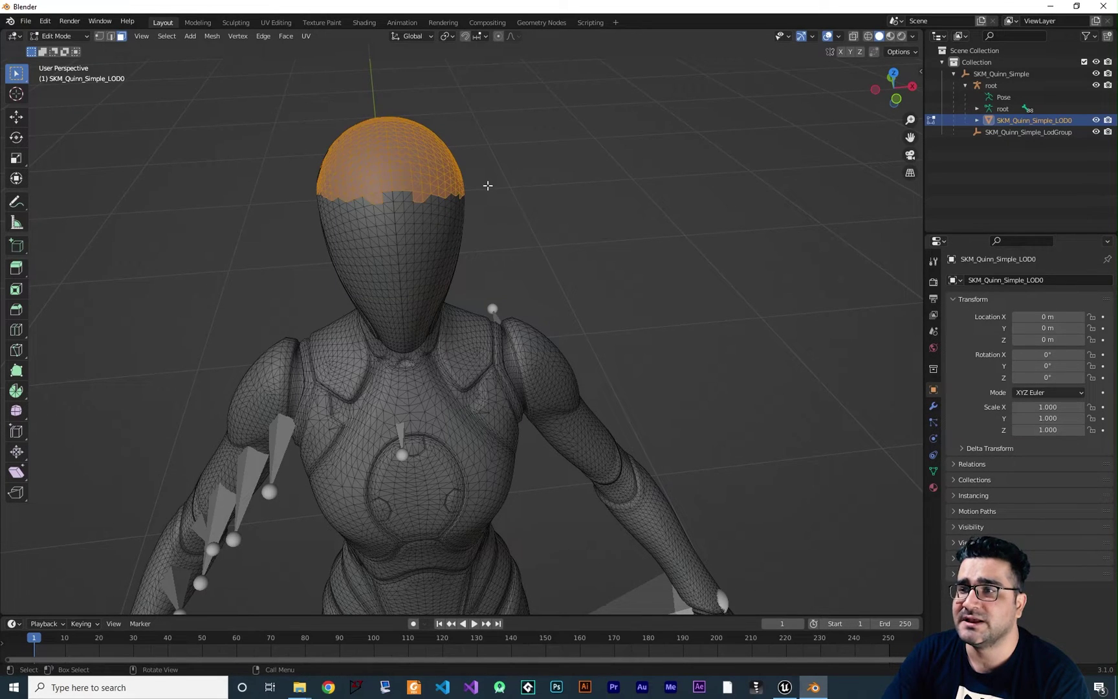
- Extend the face selection over the back of the head down towards the nape
{"action": "middle_click_drag", "start_coordinate": [493, 180], "coordinate": [445, 183]}
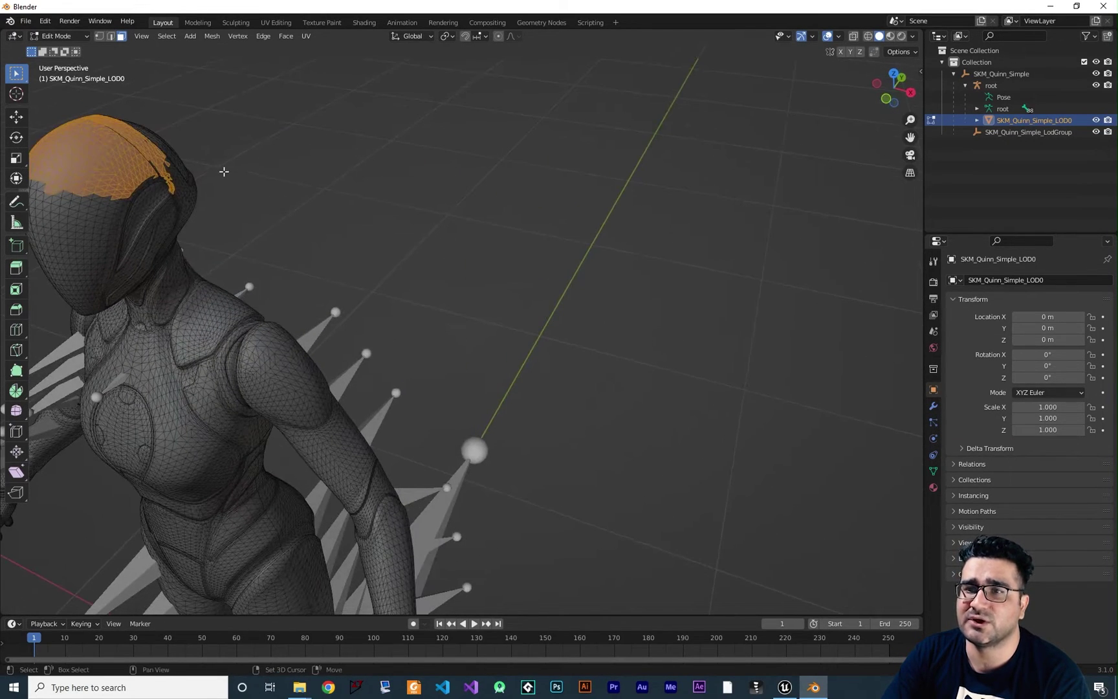
{"action": "middle_click_drag", "start_coordinate": [223, 172], "coordinate": [403, 222]}
{"action": "scroll", "coordinate": [357, 282], "scroll_direction": "up", "scroll_amount": 3}
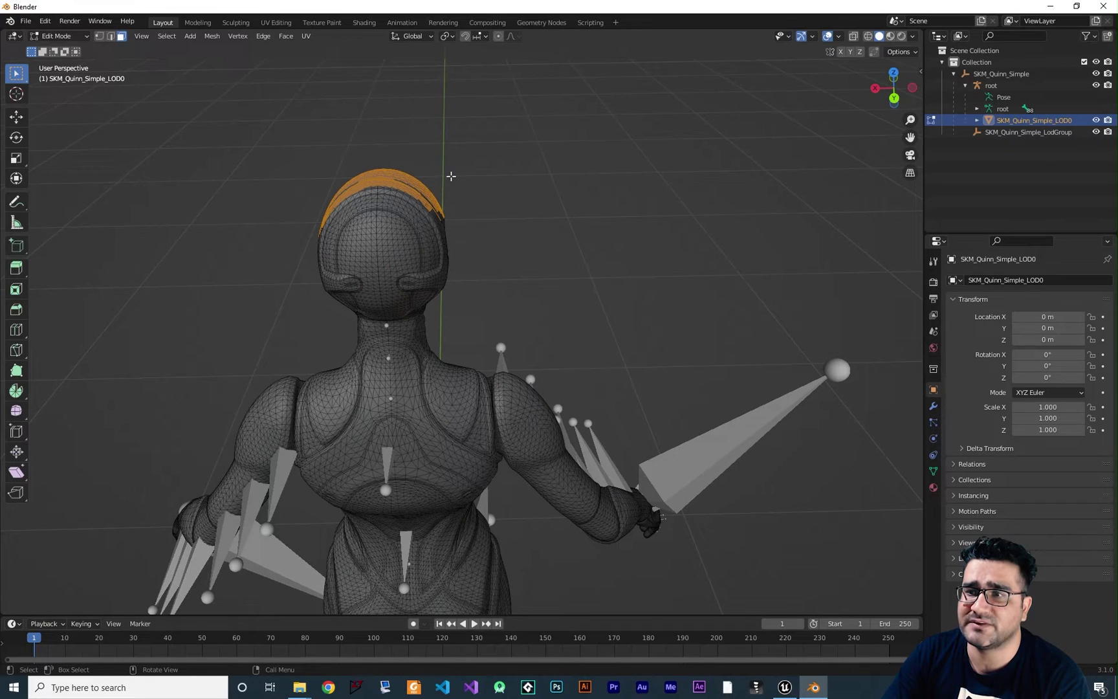
{"action": "left_click_drag", "start_coordinate": [451, 166], "coordinate": [308, 266], "text": "shift"}
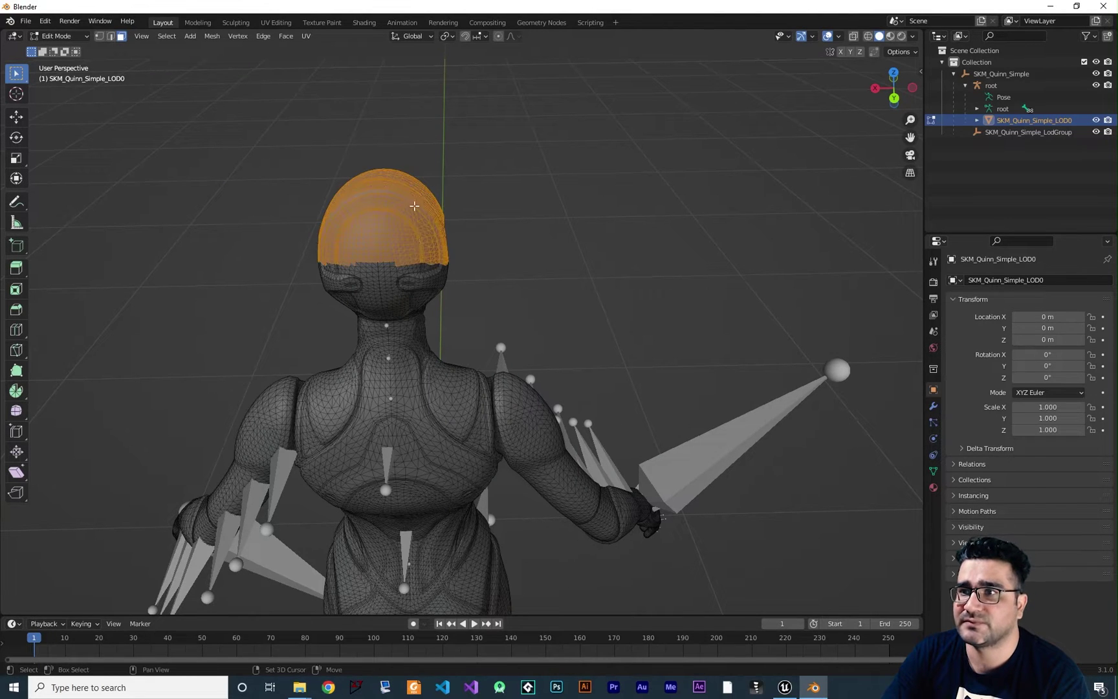
{"action": "mouse_move", "coordinate": [440, 252]}
{"action": "left_mouse_down", "text": "shift"}
{"action": "mouse_move", "coordinate": [318, 311]}
{"action": "mouse_move", "coordinate": [440, 319]}
{"action": "mouse_move", "coordinate": [374, 289]}
{"action": "left_mouse_up", "text": "shift"}
- Add the missing faces behind the ear and along the side of the head to the scalp selection, checking it from both sides
{"action": "middle_click_drag", "start_coordinate": [422, 288], "coordinate": [270, 262]}
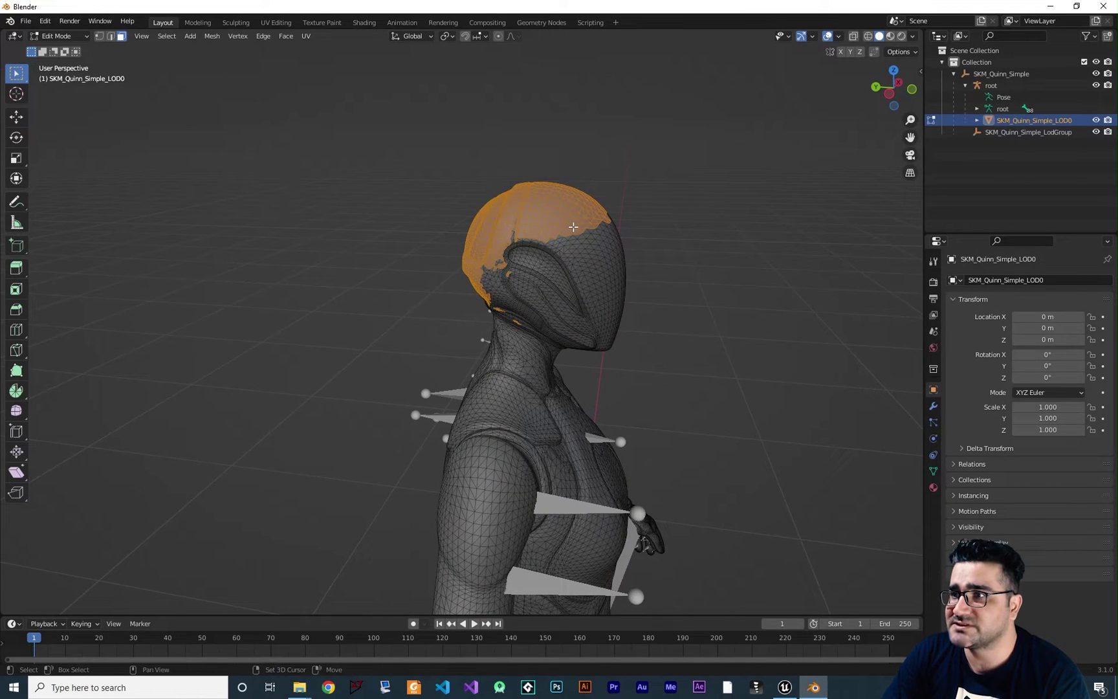
{"action": "left_click_drag", "start_coordinate": [542, 234], "coordinate": [472, 299]}
{"action": "middle_click_drag", "start_coordinate": [492, 309], "coordinate": [531, 322]}
{"action": "scroll", "coordinate": [624, 316], "scroll_direction": "up", "scroll_amount": 4}
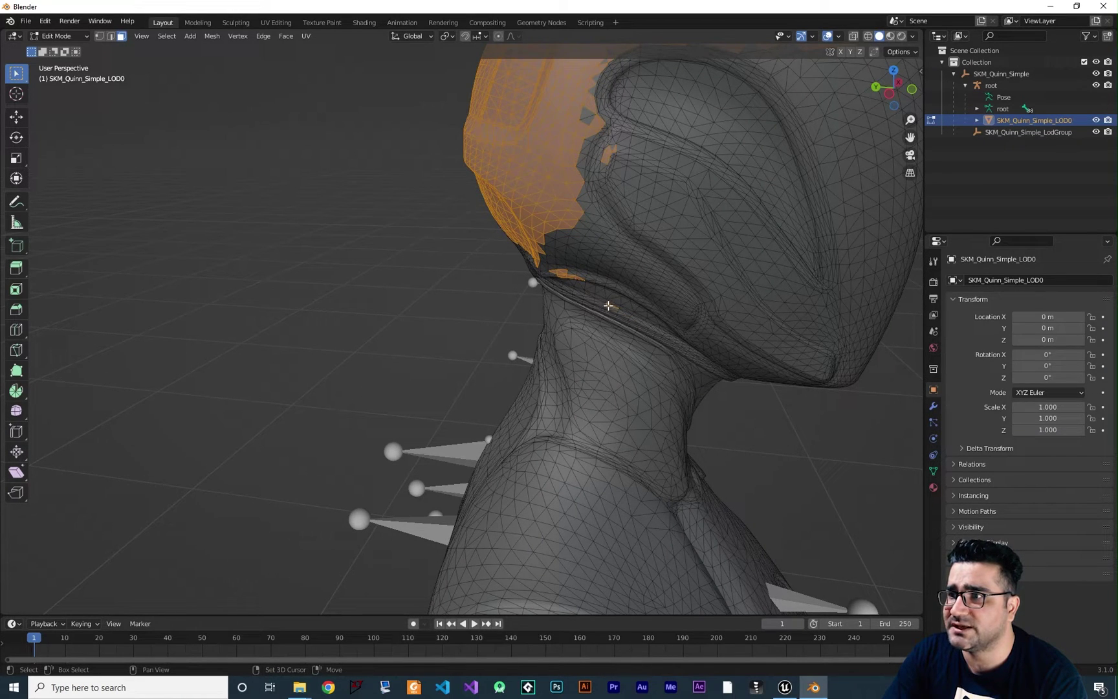
{"action": "scroll", "coordinate": [565, 265], "scroll_direction": "down", "scroll_amount": 3}
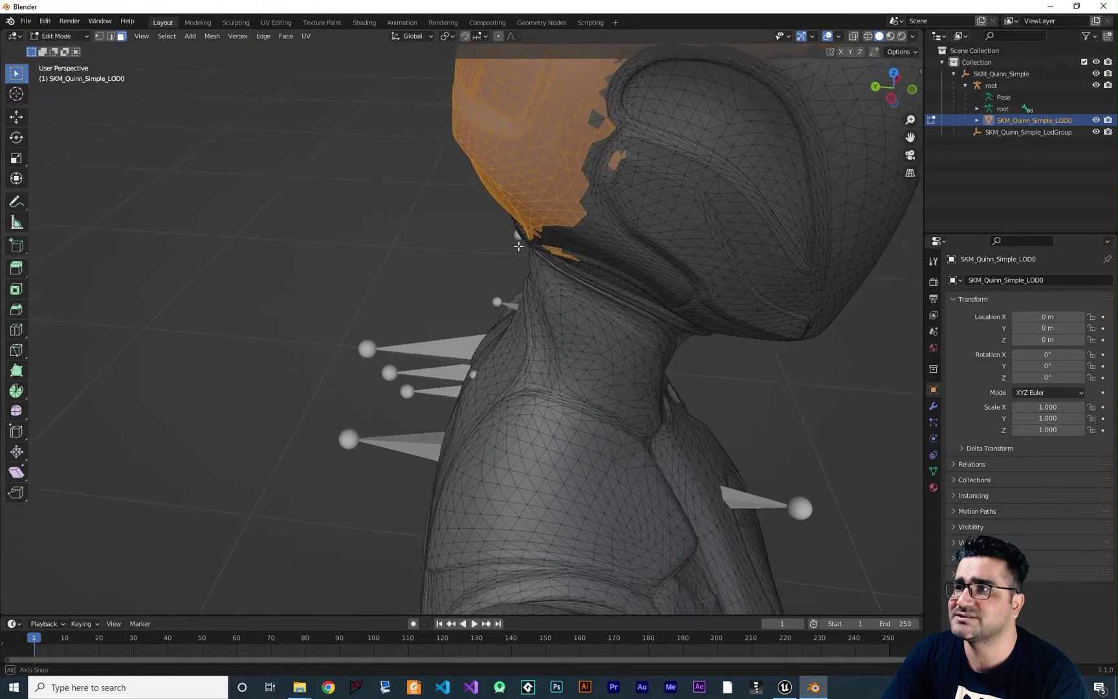
{"action": "middle_click_drag", "start_coordinate": [565, 265], "coordinate": [515, 188]}
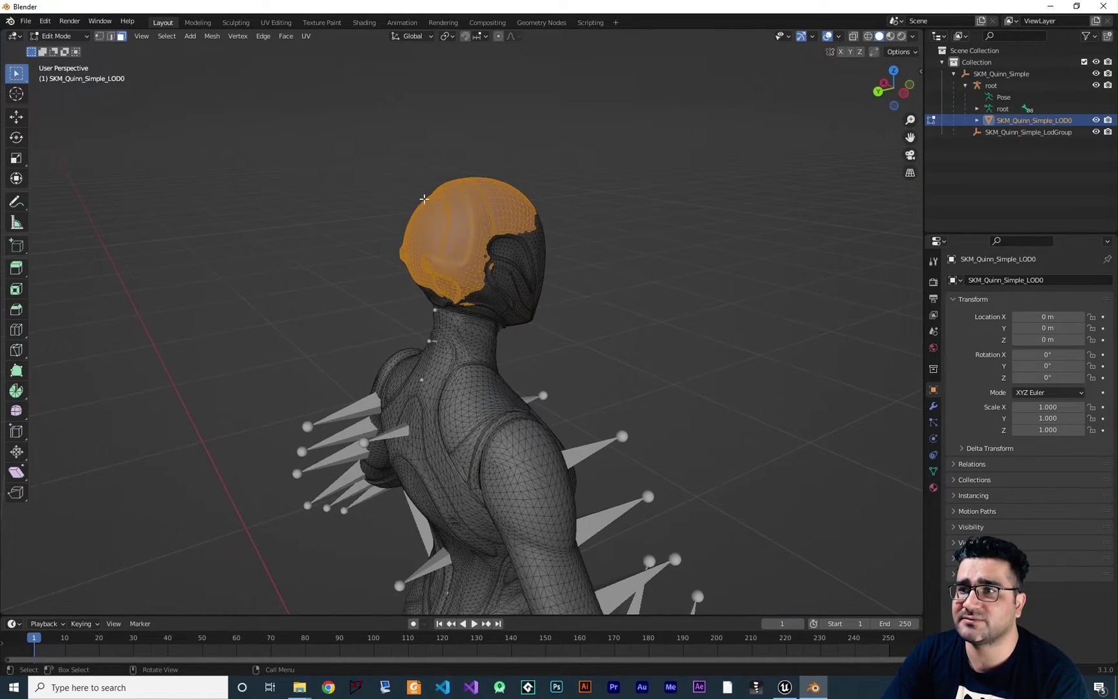
{"action": "middle_click_drag", "start_coordinate": [424, 199], "coordinate": [462, 262]}
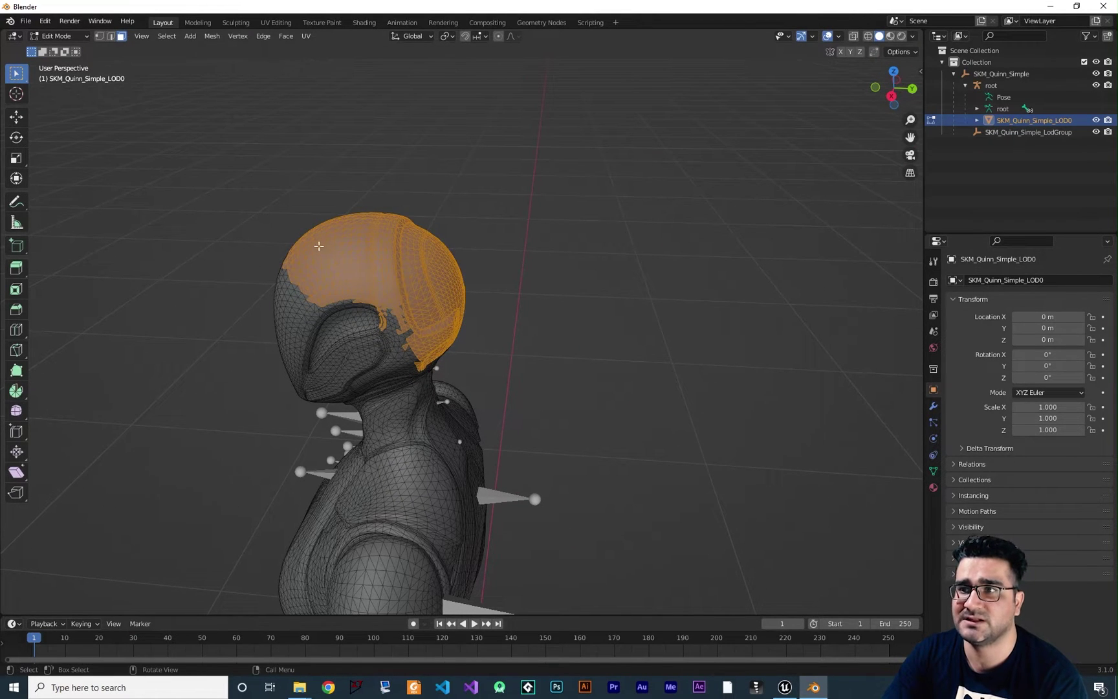
{"action": "middle_click_drag", "start_coordinate": [319, 246], "coordinate": [500, 265]}
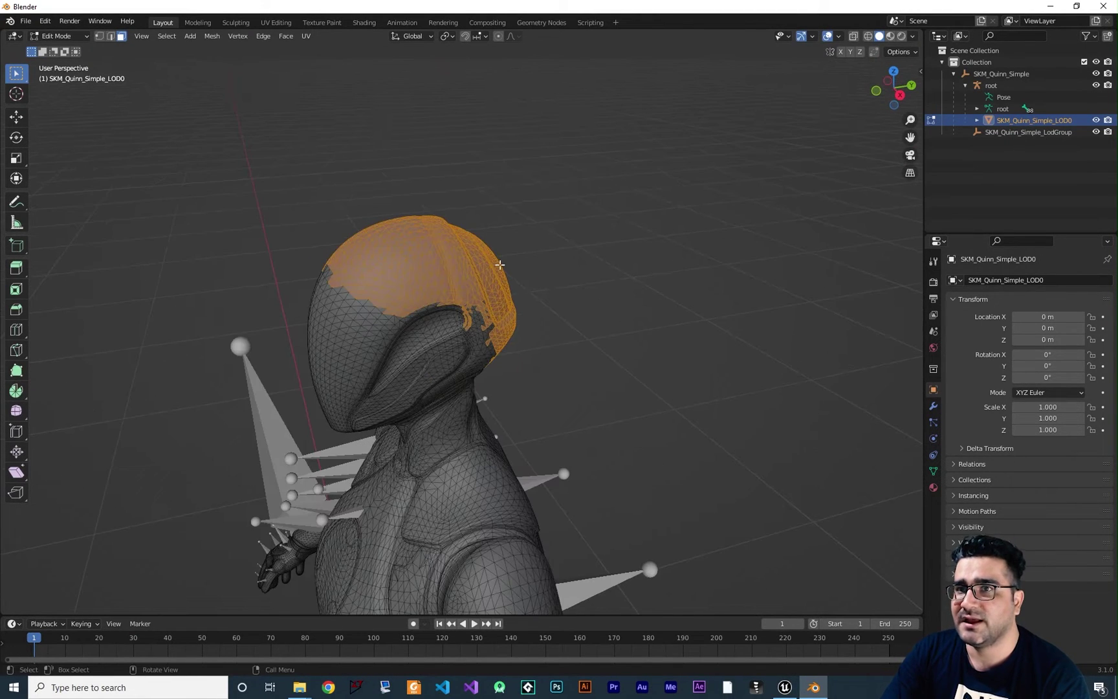
- Create a vertex group named Hair, assign the selected scalp faces to it and reselect its members as a check
{"action": "left_click", "coordinate": [932, 472]}
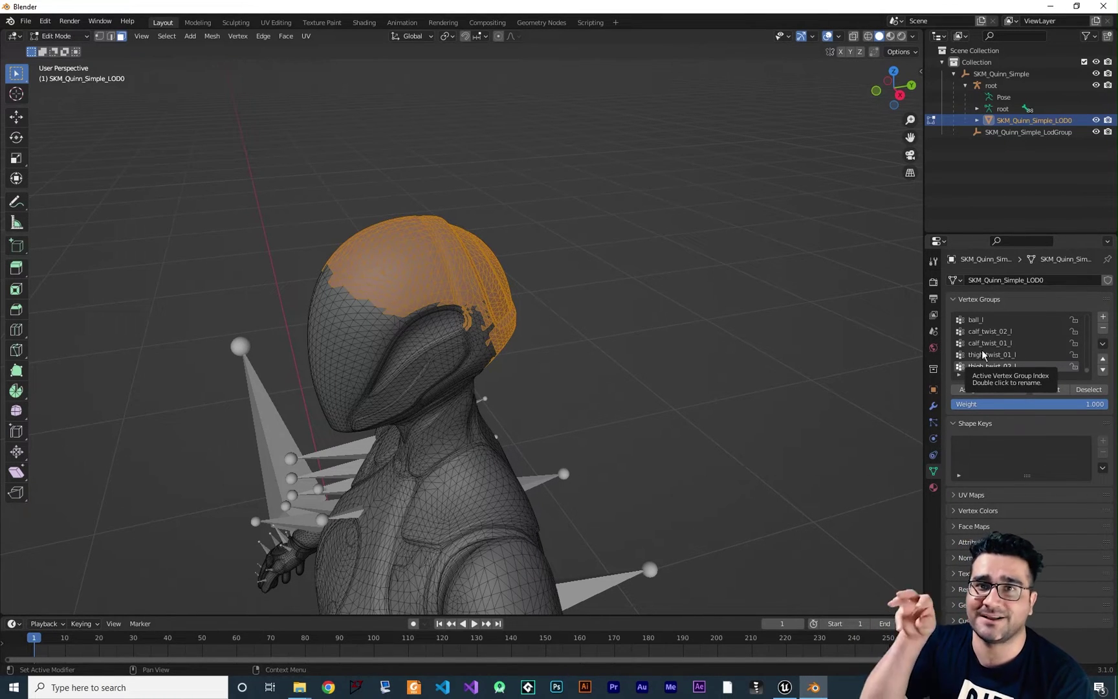
{"action": "left_click", "coordinate": [1102, 316]}
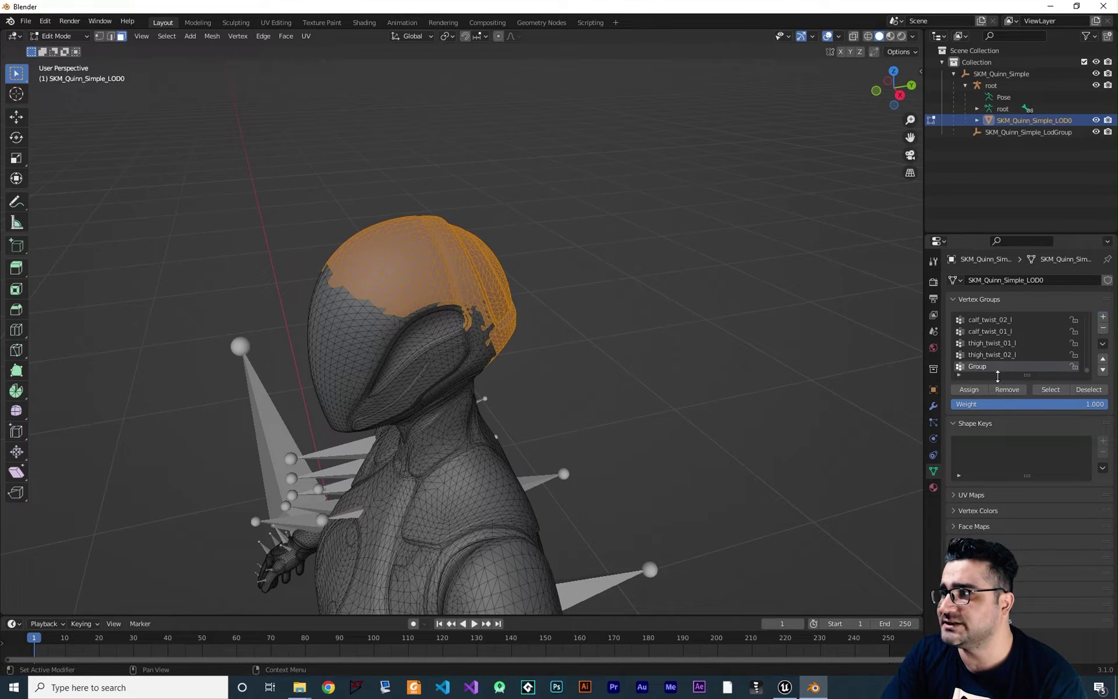
{"action": "double_click", "coordinate": [978, 367]}
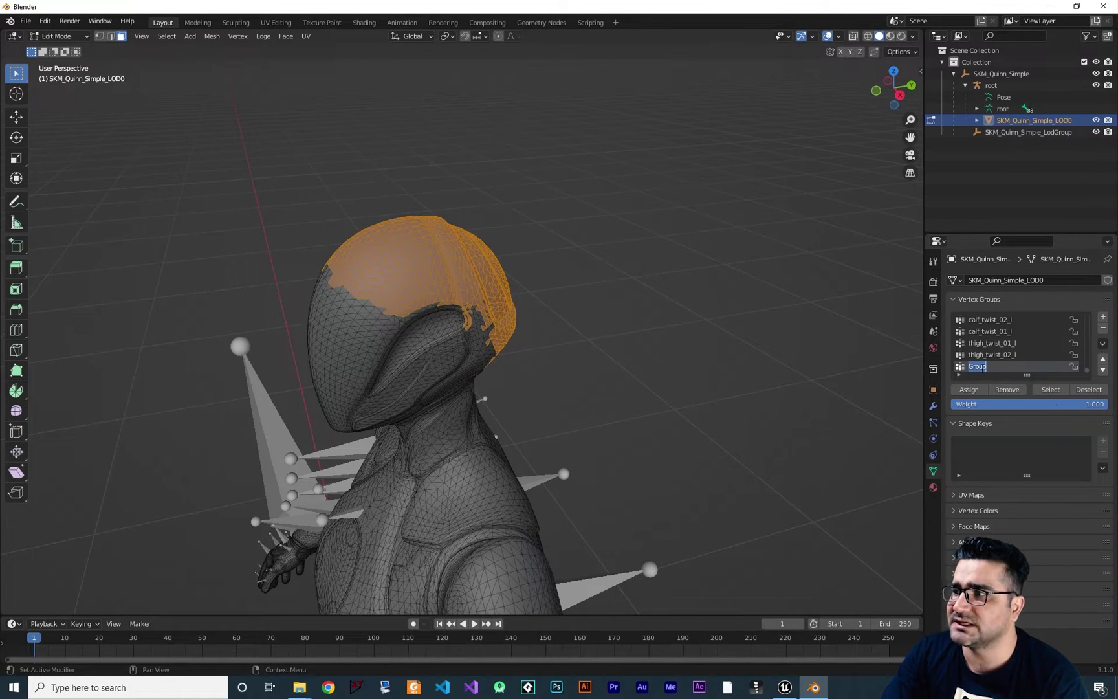
{"action": "type", "text": "Hair"}
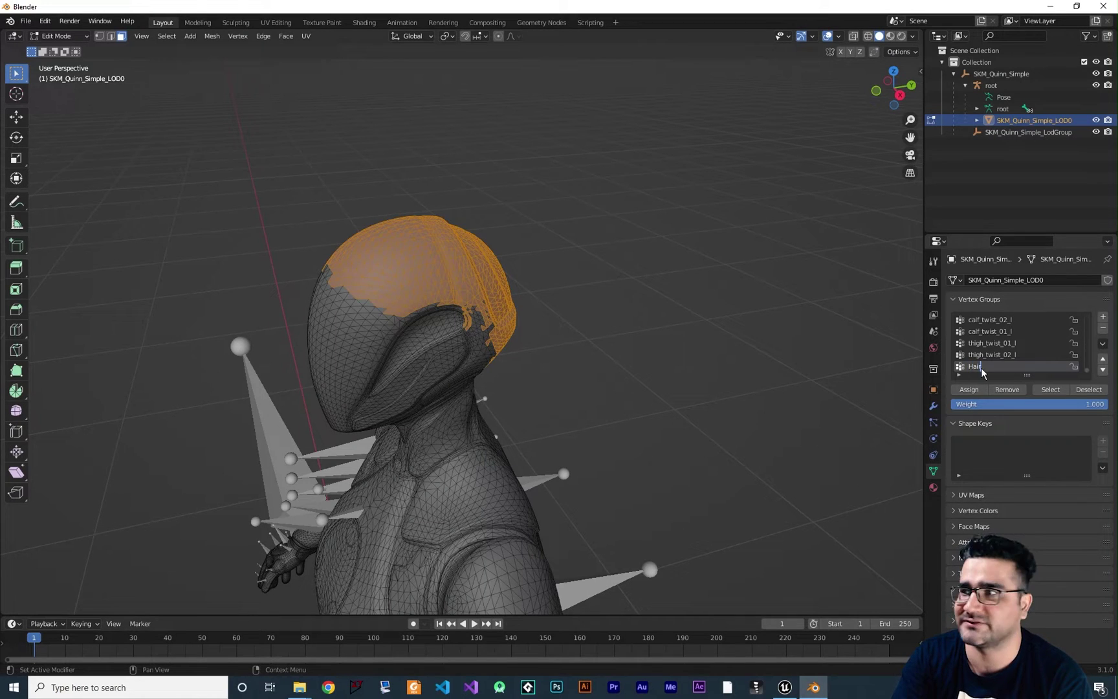
{"action": "key", "text": "Return"}
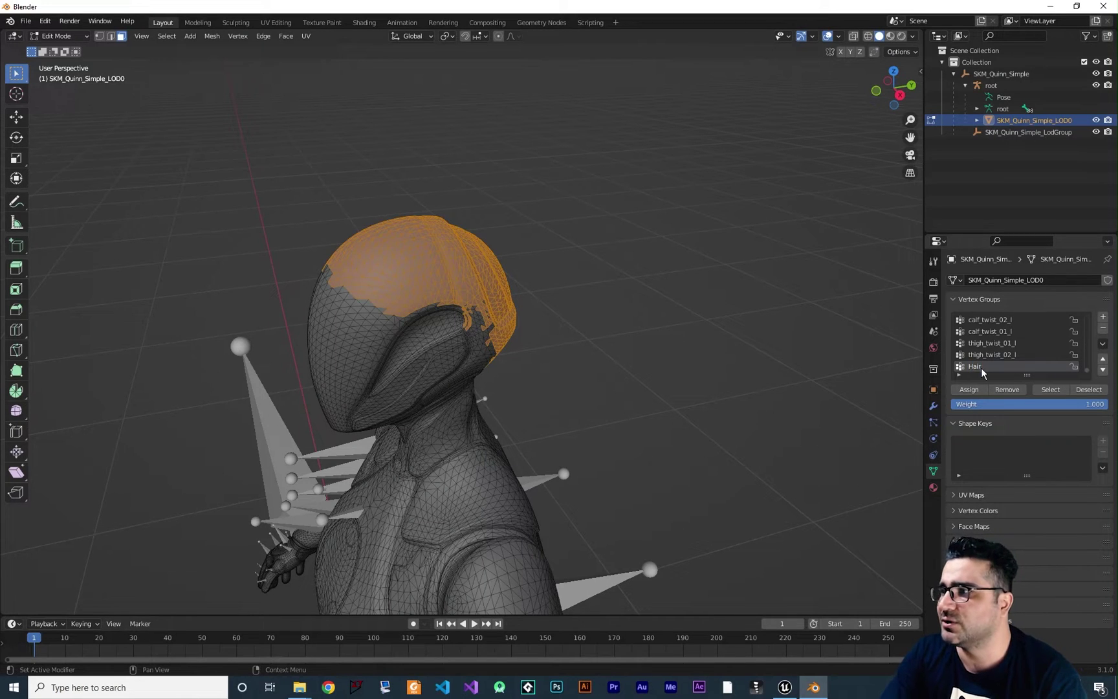
{"action": "left_click", "coordinate": [970, 390]}
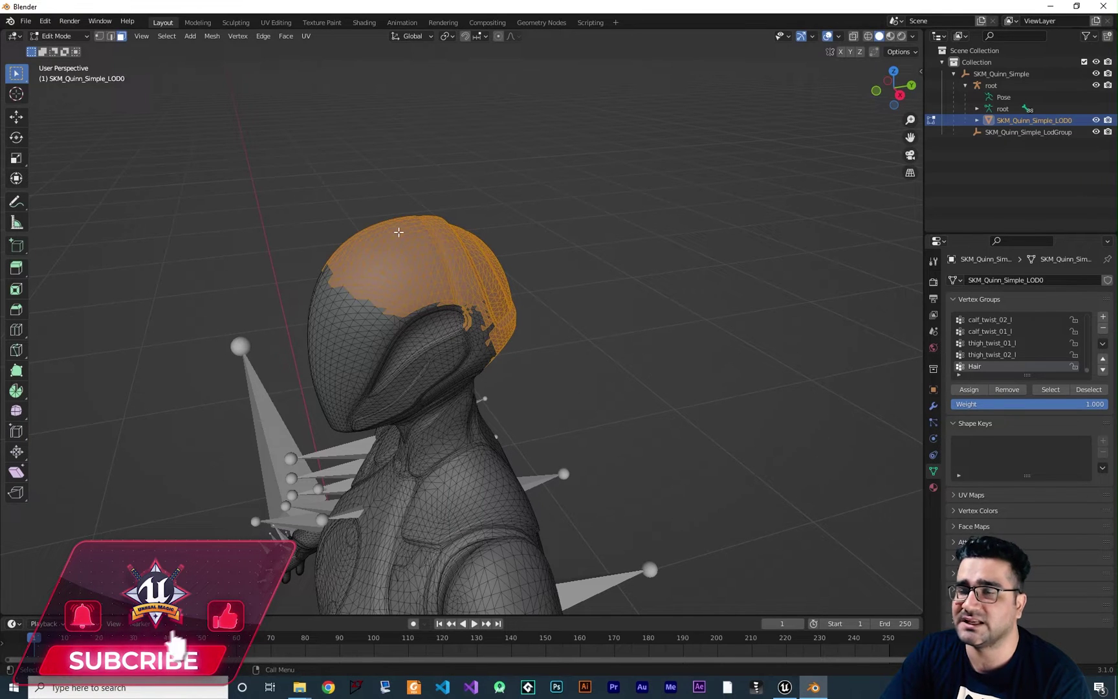
{"action": "left_click", "coordinate": [1057, 390]}
{"action": "left_click", "coordinate": [1051, 389]}
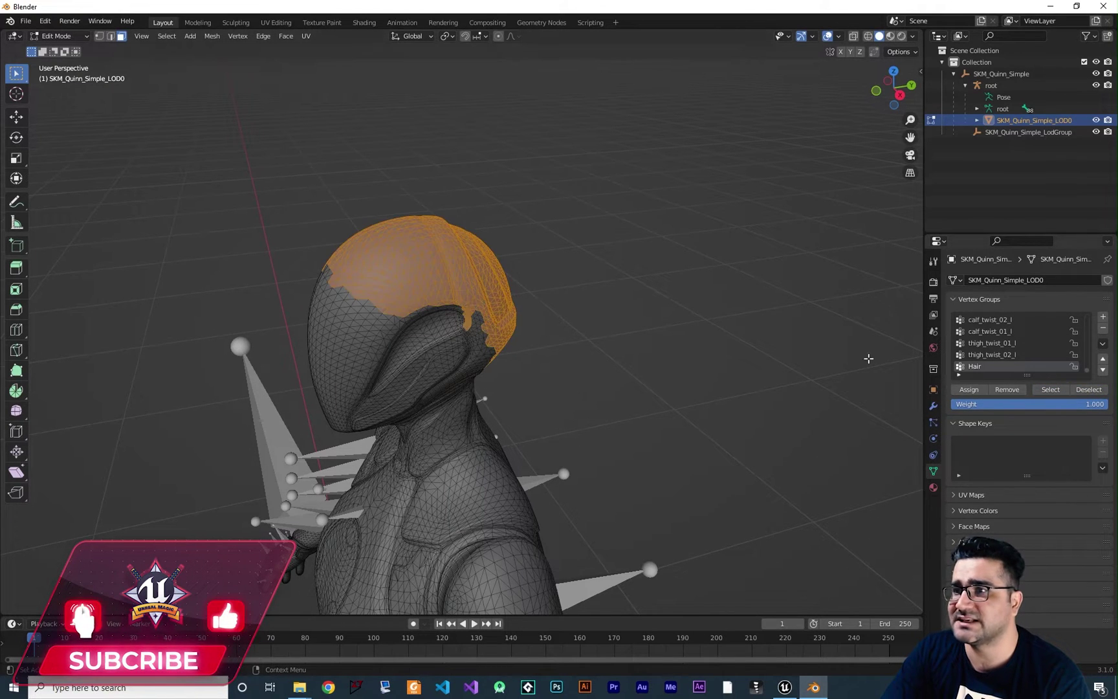
- Deselect all faces of the LOD0 mesh and return to Object Mode
{"action": "middle_click_drag", "start_coordinate": [563, 304], "coordinate": [546, 331]}
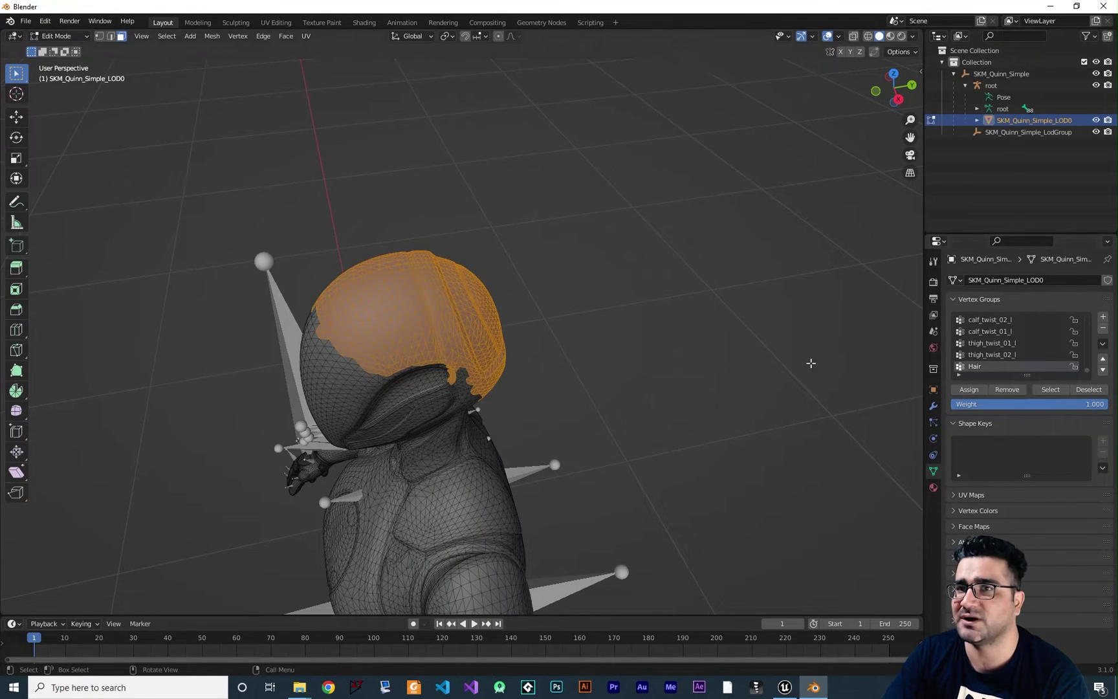
{"action": "key", "text": "alt+a"}
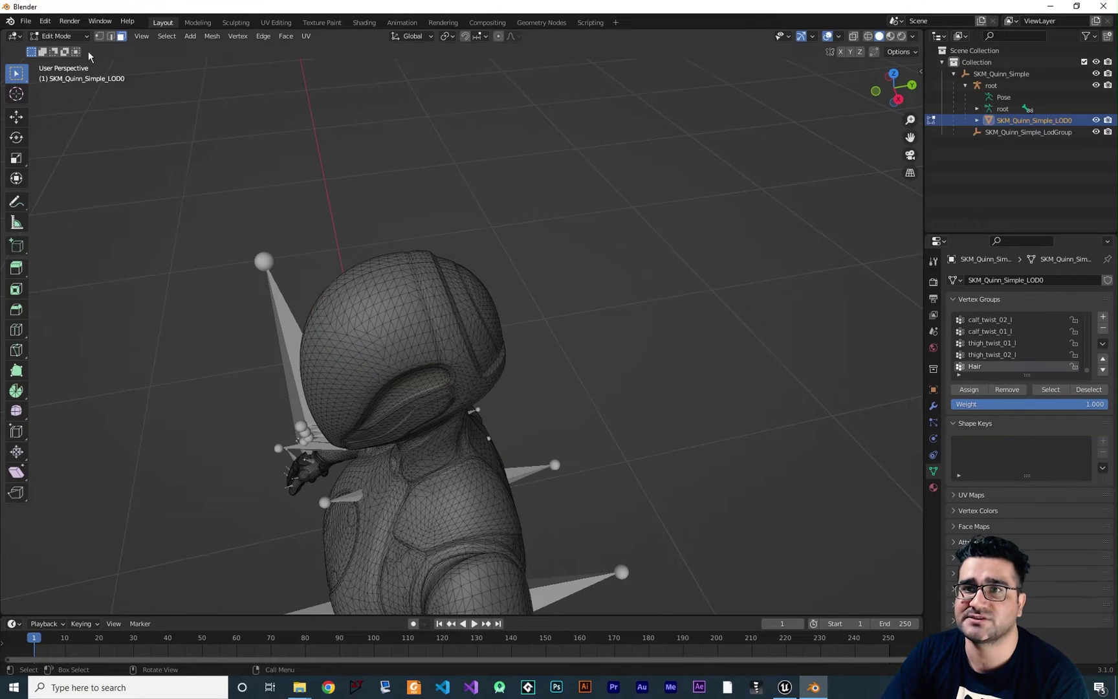
{"action": "left_click", "coordinate": [58, 35]}
{"action": "left_click", "coordinate": [59, 51]}
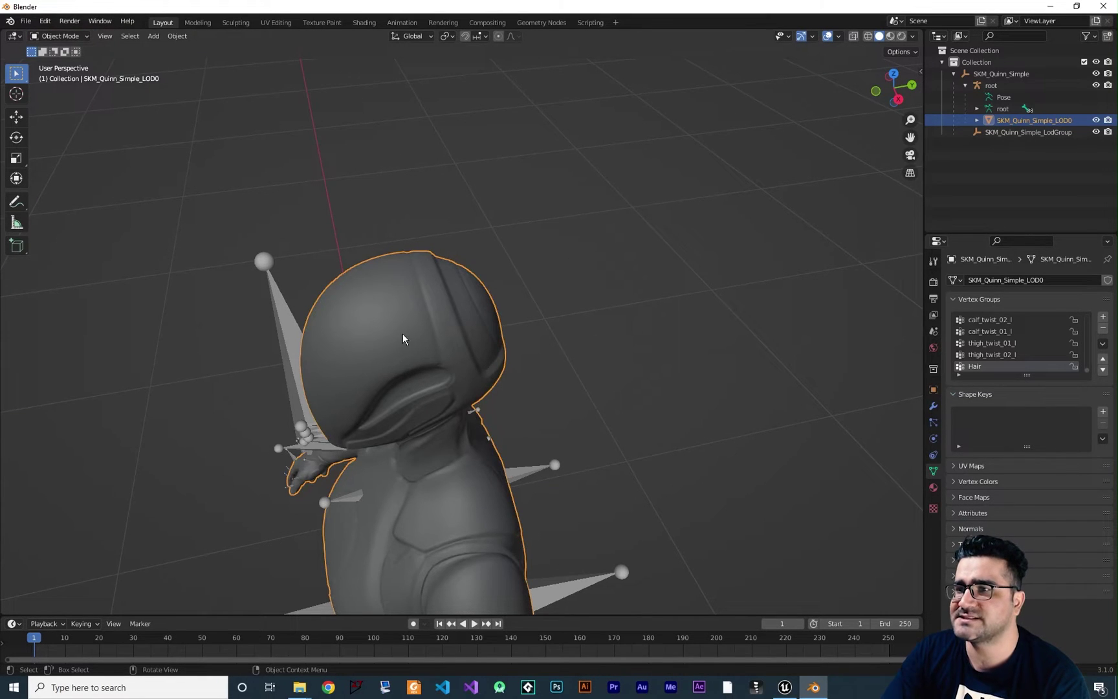
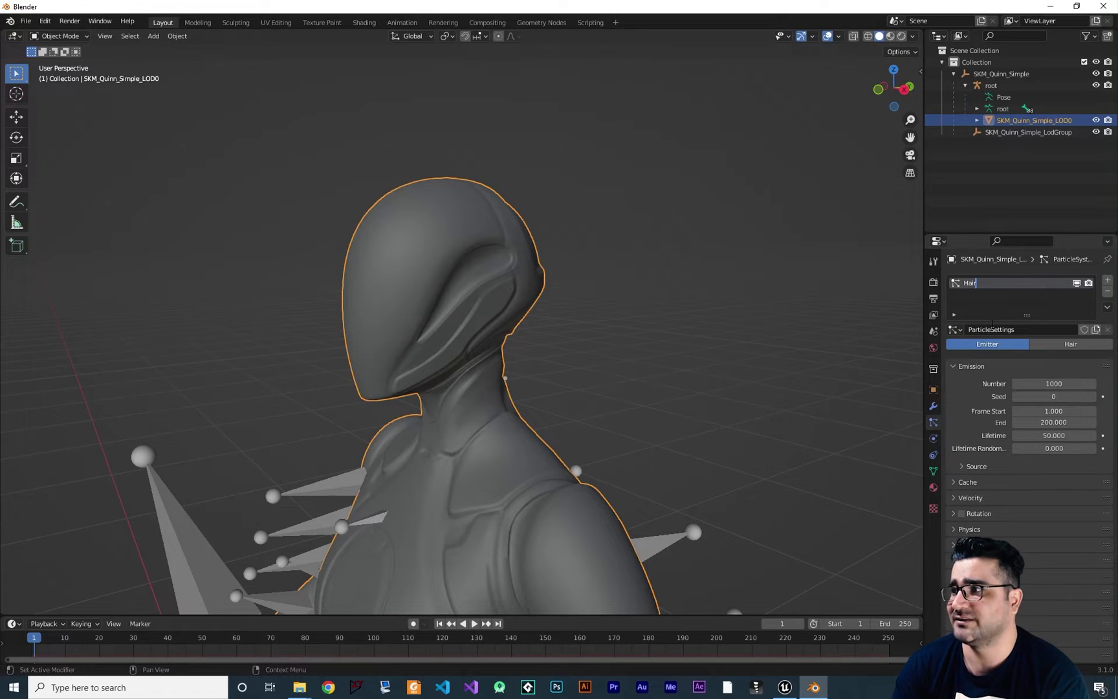
- Change the type of the mesh's Hair particle system from Emitter to Hair
{"action": "left_click", "coordinate": [1067, 345]}
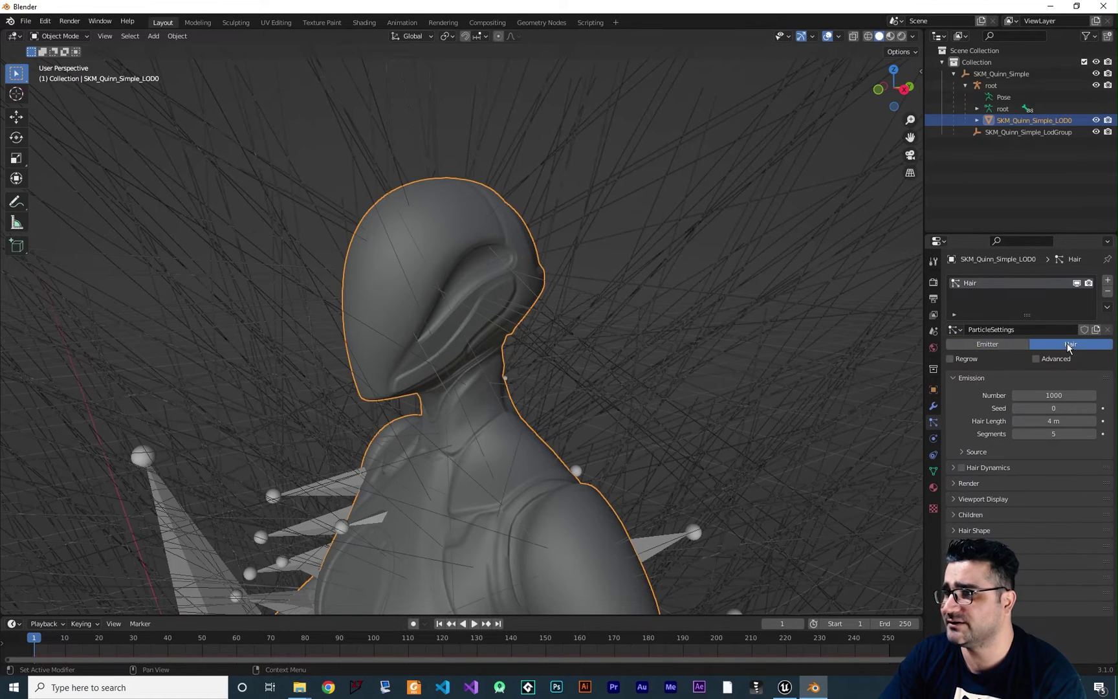
{"action": "scroll", "coordinate": [486, 383], "scroll_direction": "down", "scroll_amount": 8}
{"action": "scroll", "coordinate": [498, 376], "scroll_direction": "down", "scroll_amount": 3}
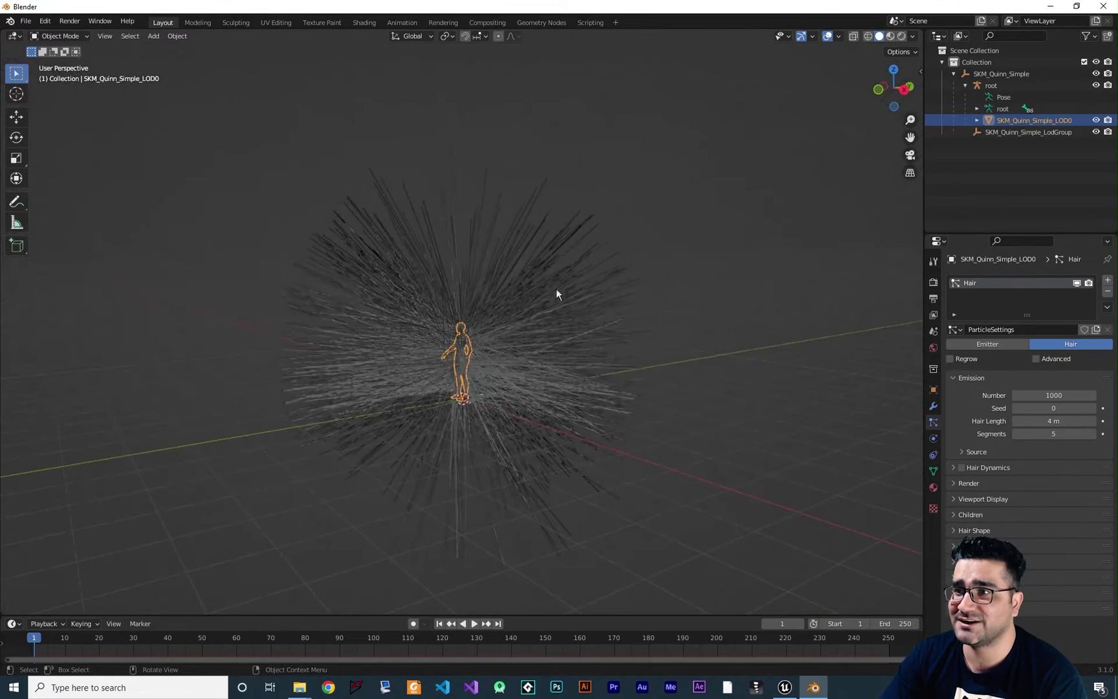
{"action": "scroll", "coordinate": [453, 371], "scroll_direction": "up", "scroll_amount": 1}
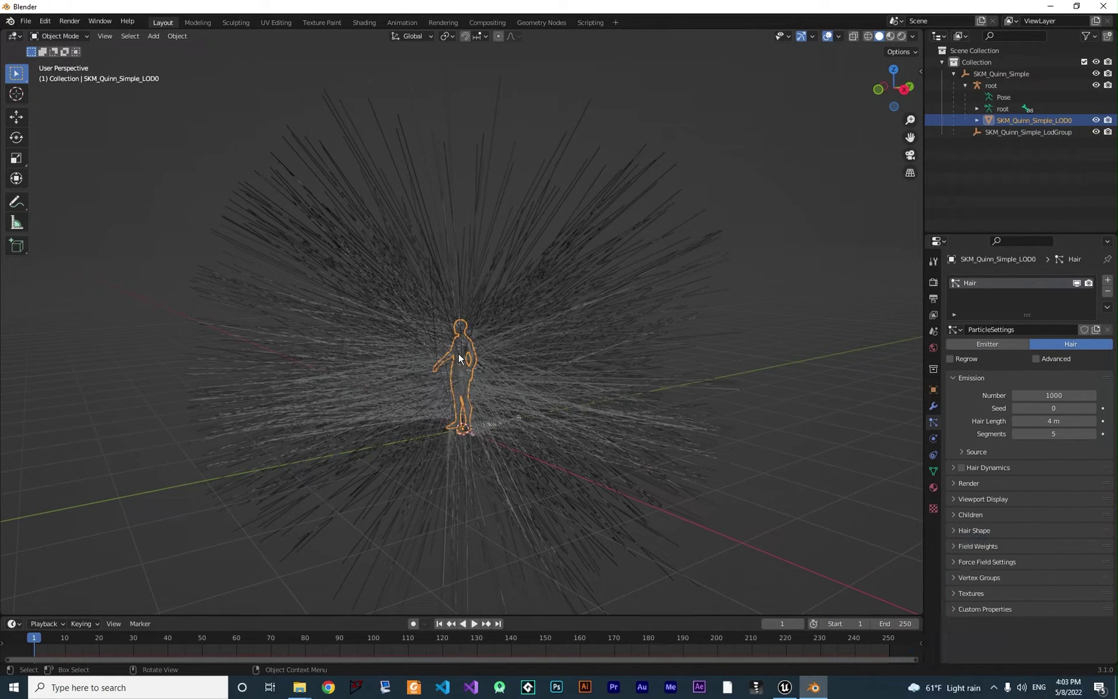
- Restrict the hair density to the scalp by assigning the Hair vertex group as the particle system's Density group
{"action": "left_click", "coordinate": [960, 578]}
{"action": "scroll", "coordinate": [954, 585], "scroll_direction": "down", "scroll_amount": 3}
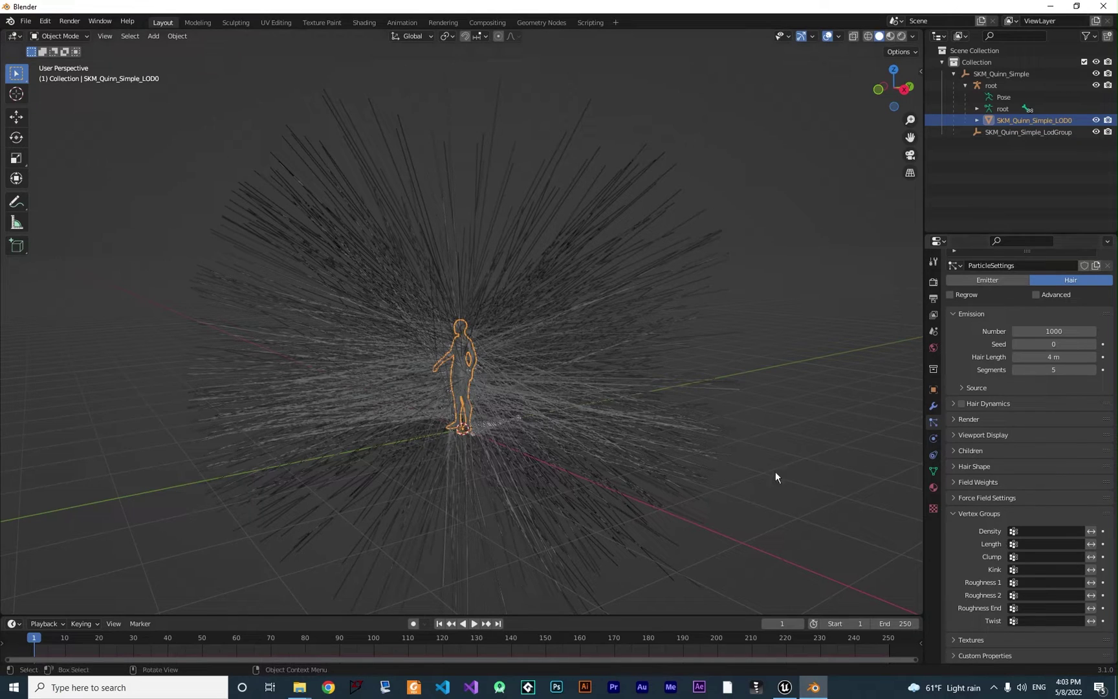
{"action": "left_click", "coordinate": [1042, 530]}
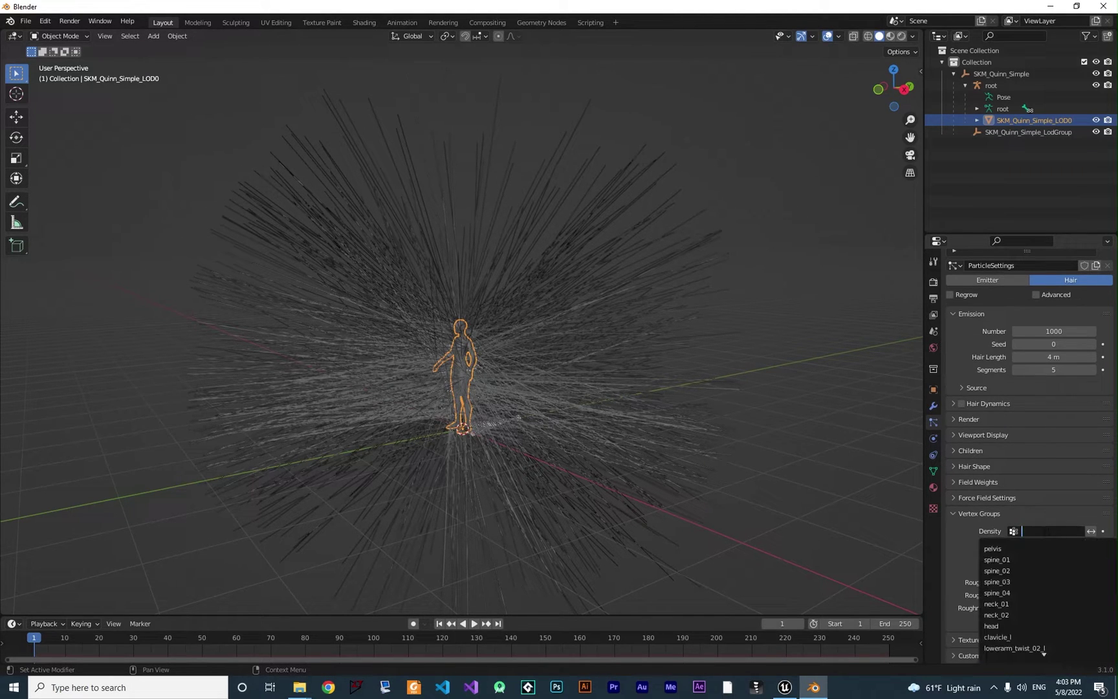
{"action": "type", "text": "hair"}
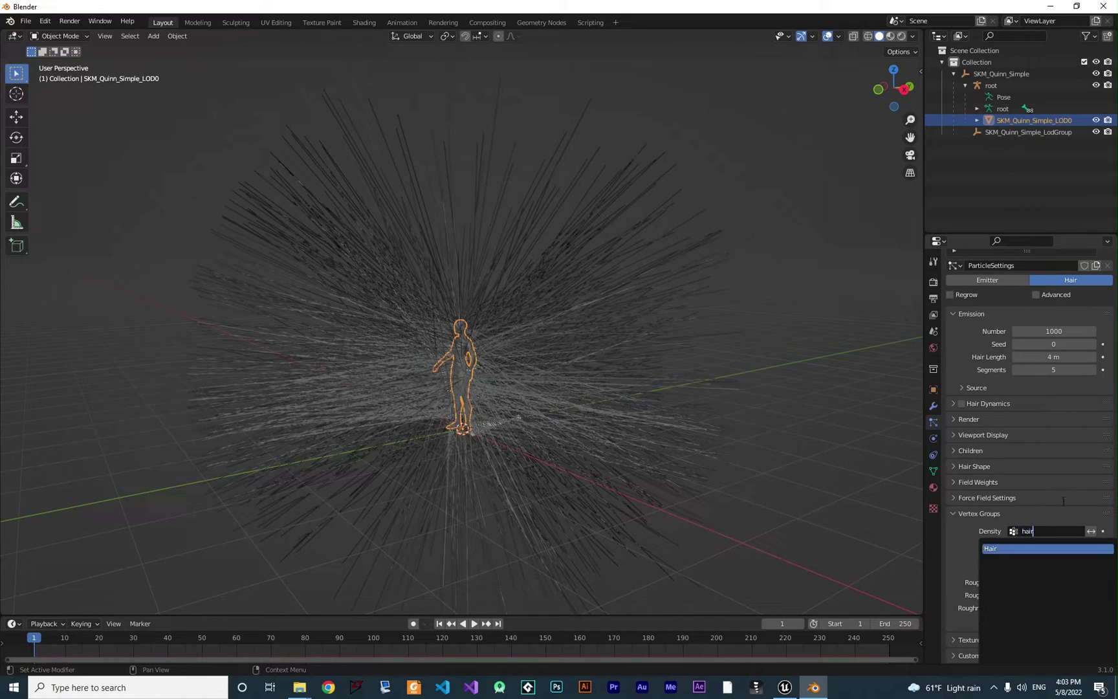
{"action": "left_click", "coordinate": [1006, 548]}
{"action": "middle_click_drag", "start_coordinate": [518, 342], "coordinate": [460, 304]}
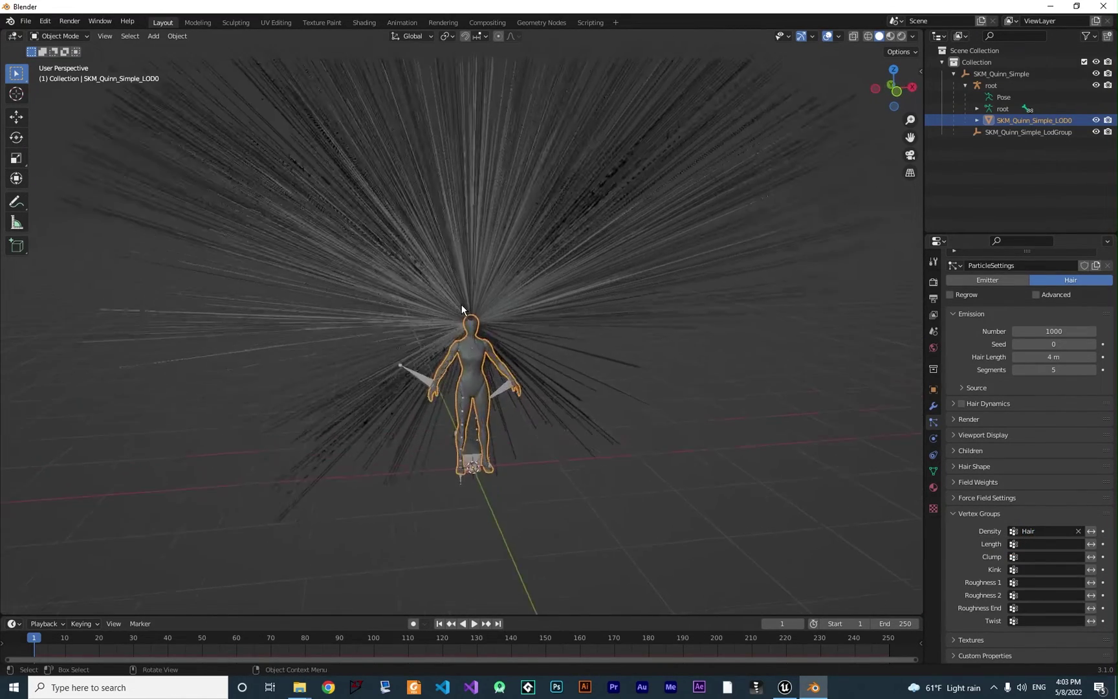
{"action": "scroll", "coordinate": [460, 304], "scroll_direction": "up", "scroll_amount": 6}
{"action": "middle_click_drag", "start_coordinate": [577, 290], "coordinate": [527, 294]}
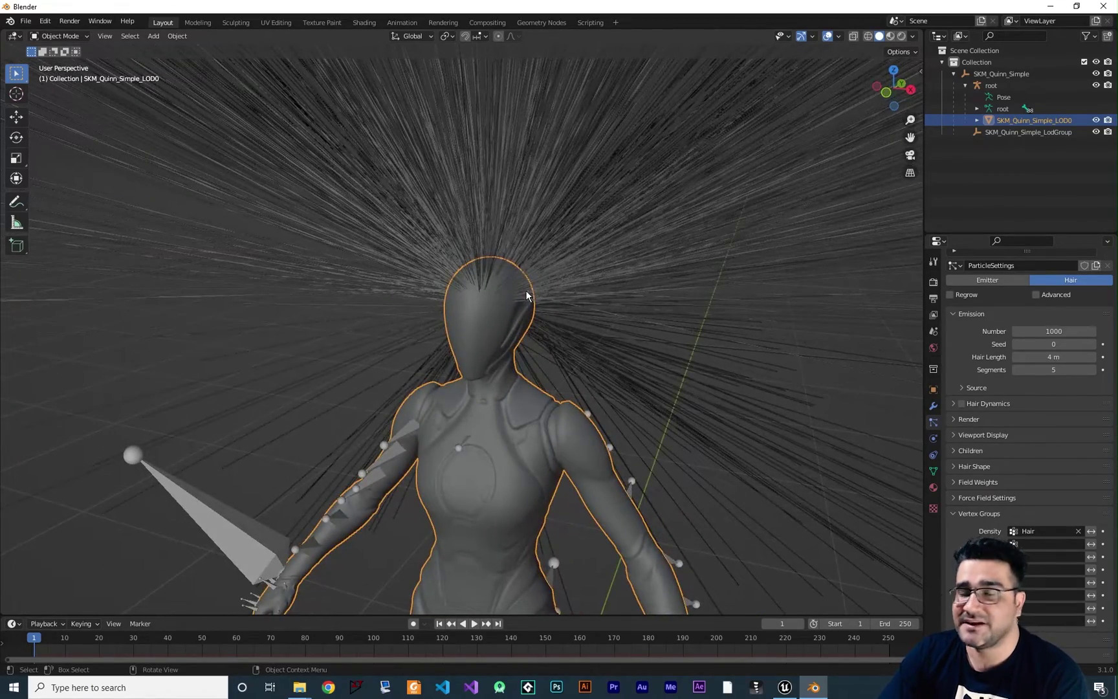
{"action": "middle_click_drag", "start_coordinate": [489, 289], "coordinate": [445, 271]}
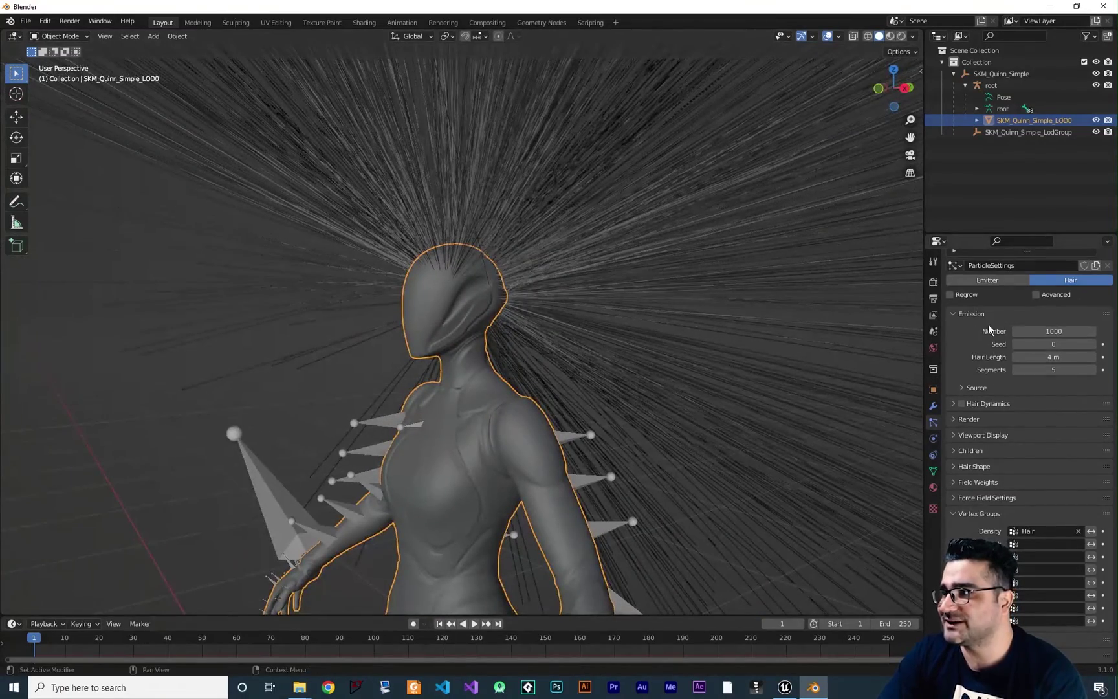
- Set the particle system's hair length to 1 m and view the mannequin from the side
{"action": "scroll", "coordinate": [986, 362], "scroll_direction": "up", "scroll_amount": 2}
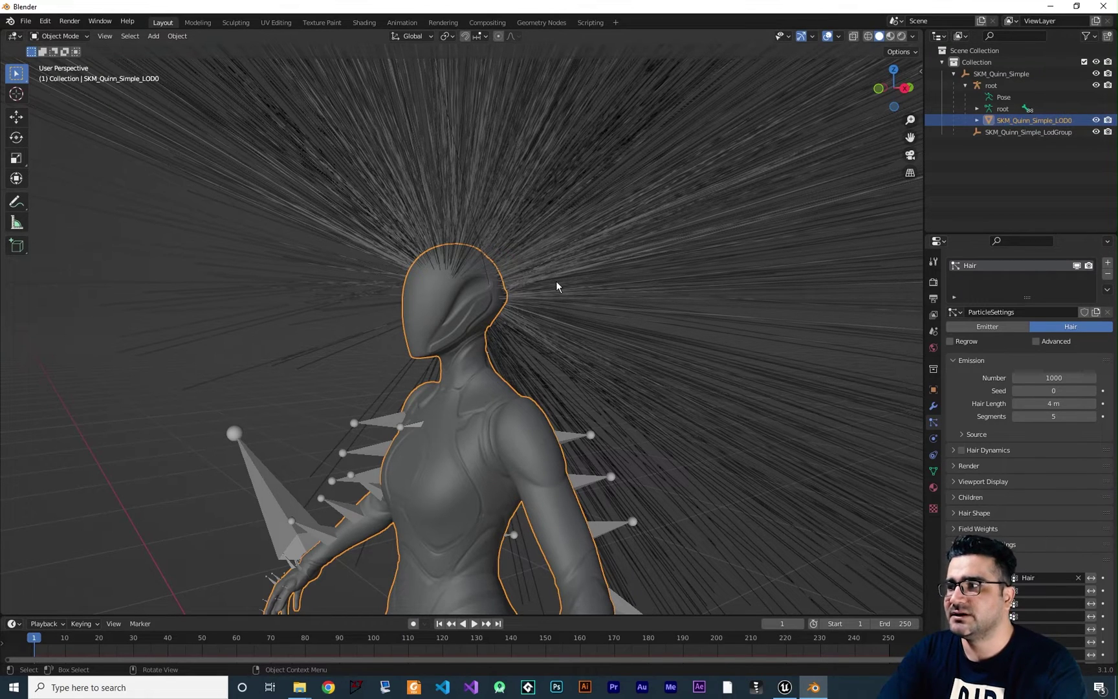
{"action": "left_click", "coordinate": [1053, 403]}
{"action": "type", "text": "1"}
{"action": "key", "text": "Return"}
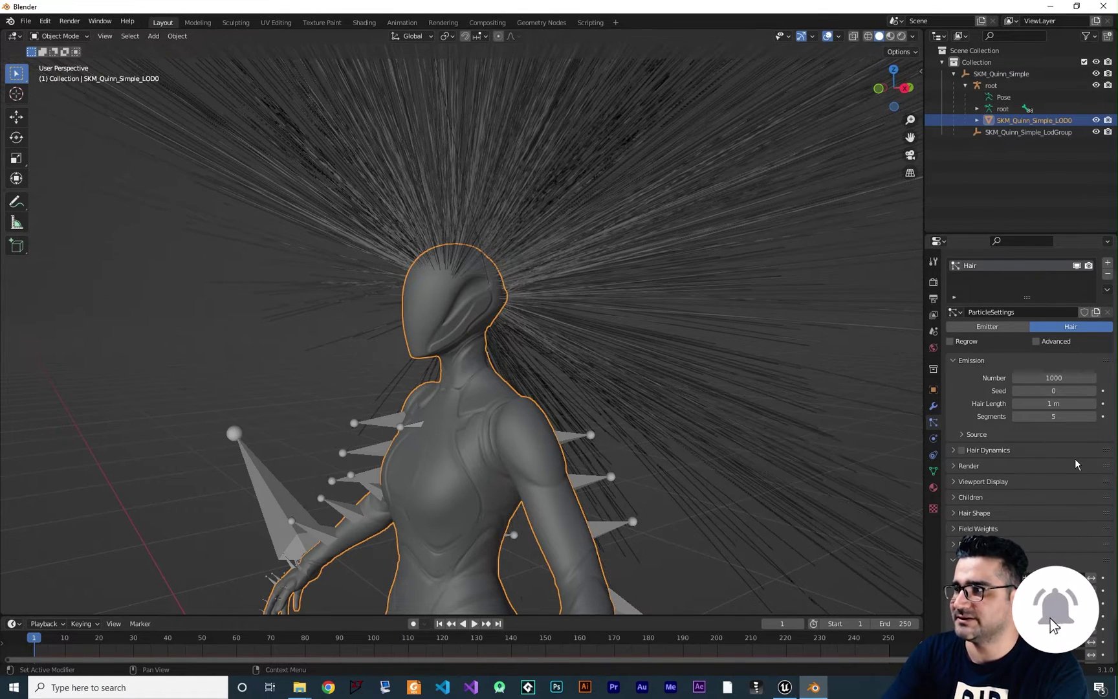
{"action": "middle_click_drag", "start_coordinate": [272, 220], "coordinate": [874, 384]}
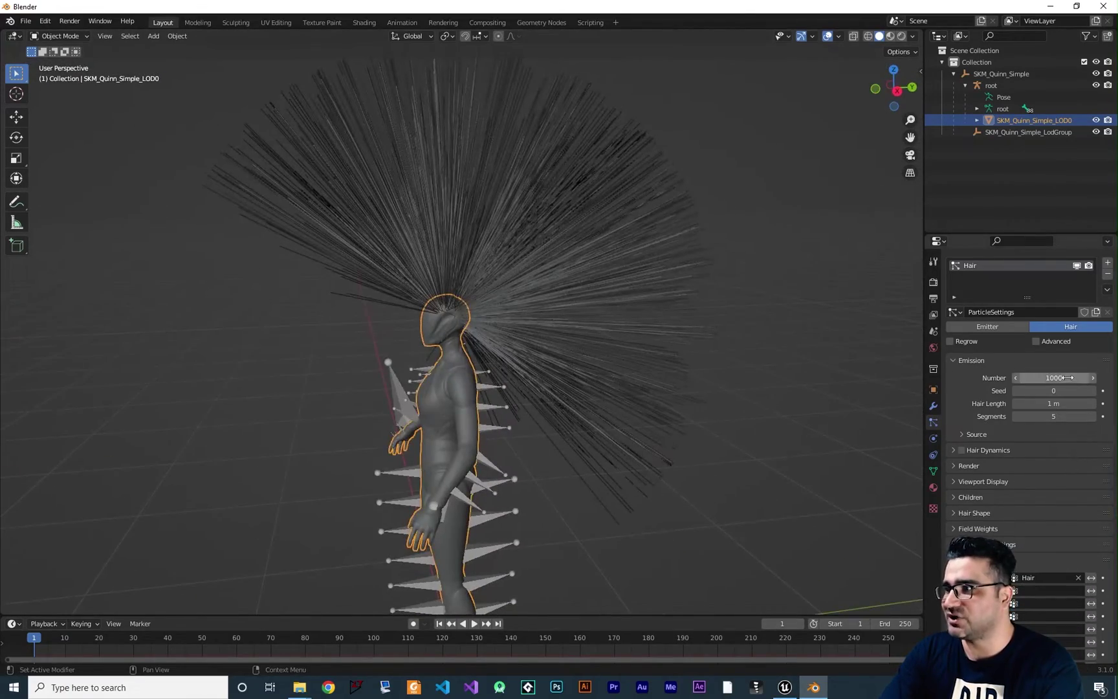
{"action": "mouse_move", "coordinate": [452, 258]}
{"action": "middle_mouse_down"}
{"action": "mouse_move", "coordinate": [534, 260]}
{"action": "mouse_move", "coordinate": [449, 259]}
{"action": "middle_mouse_up"}
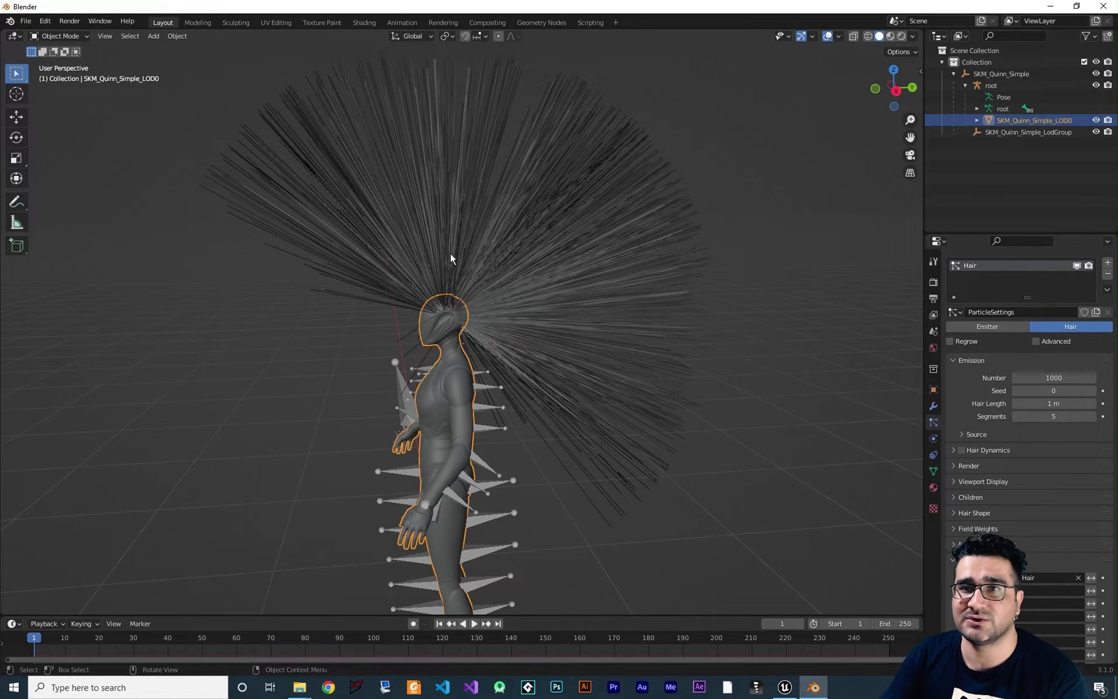
{"action": "scroll", "coordinate": [453, 253], "scroll_direction": "down", "scroll_amount": 2}
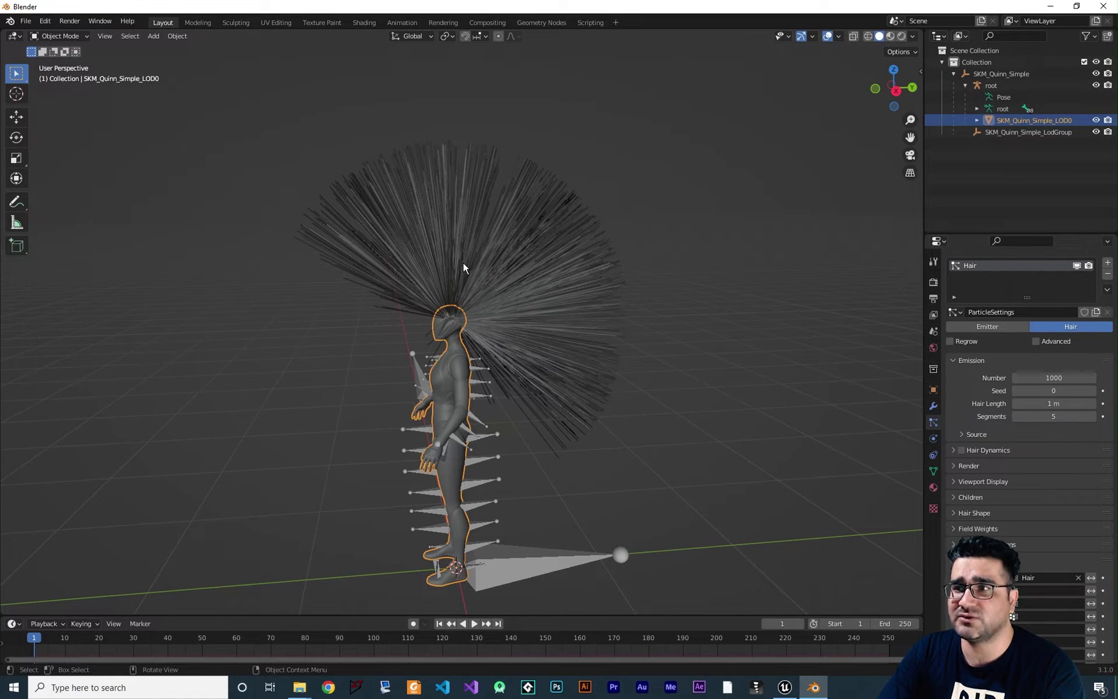
- Enter Particle Edit mode, set the Comb brush radius to 173 px and comb the front and top hair backward
{"action": "left_click", "coordinate": [68, 38]}
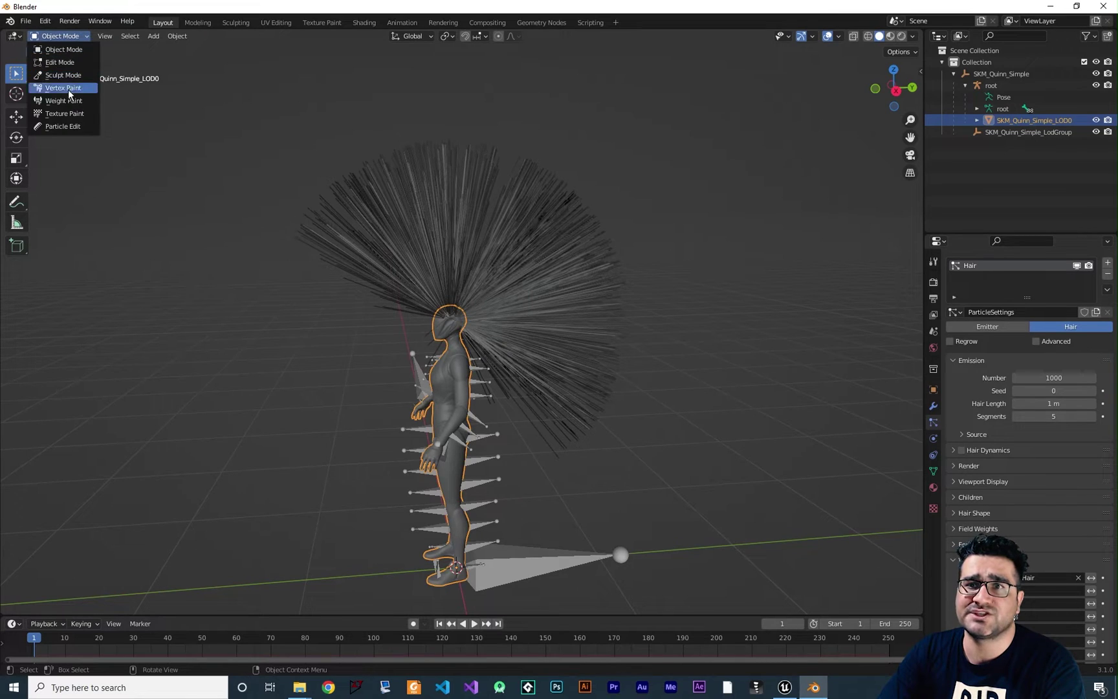
{"action": "left_click", "coordinate": [70, 126]}
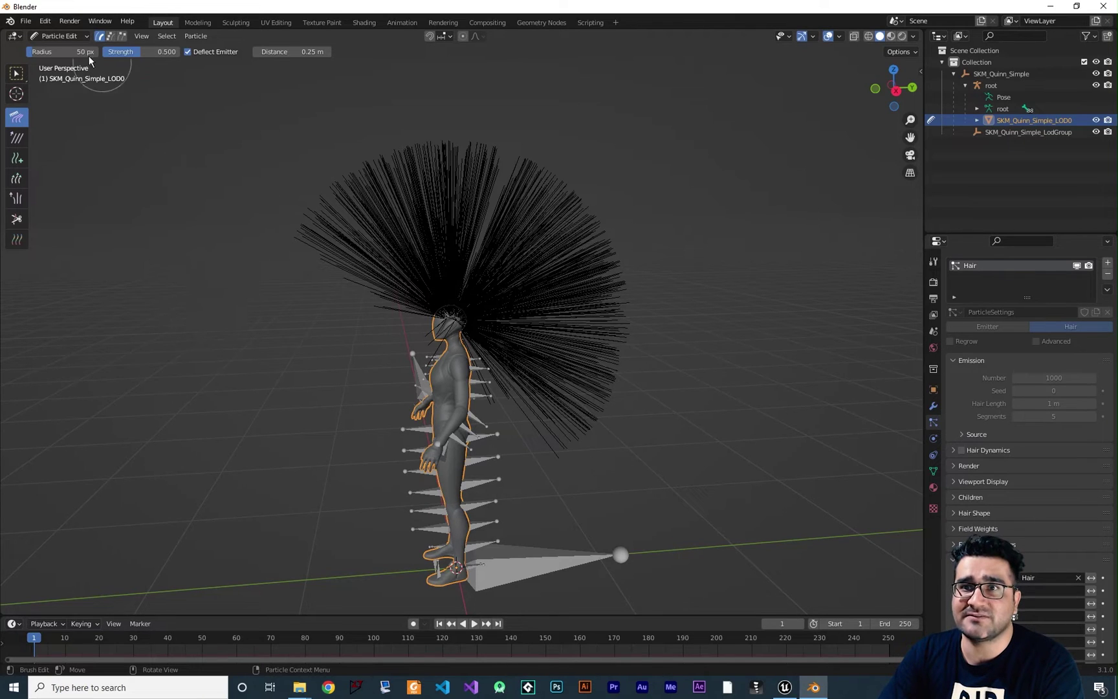
{"action": "left_click_drag", "start_coordinate": [61, 52], "coordinate": [123, 52]}
{"action": "mouse_move", "coordinate": [253, 231]}
{"action": "left_mouse_down"}
{"action": "mouse_move", "coordinate": [476, 171]}
{"action": "mouse_move", "coordinate": [580, 175]}
{"action": "mouse_move", "coordinate": [806, 251]}
{"action": "mouse_move", "coordinate": [839, 283]}
{"action": "left_mouse_up"}
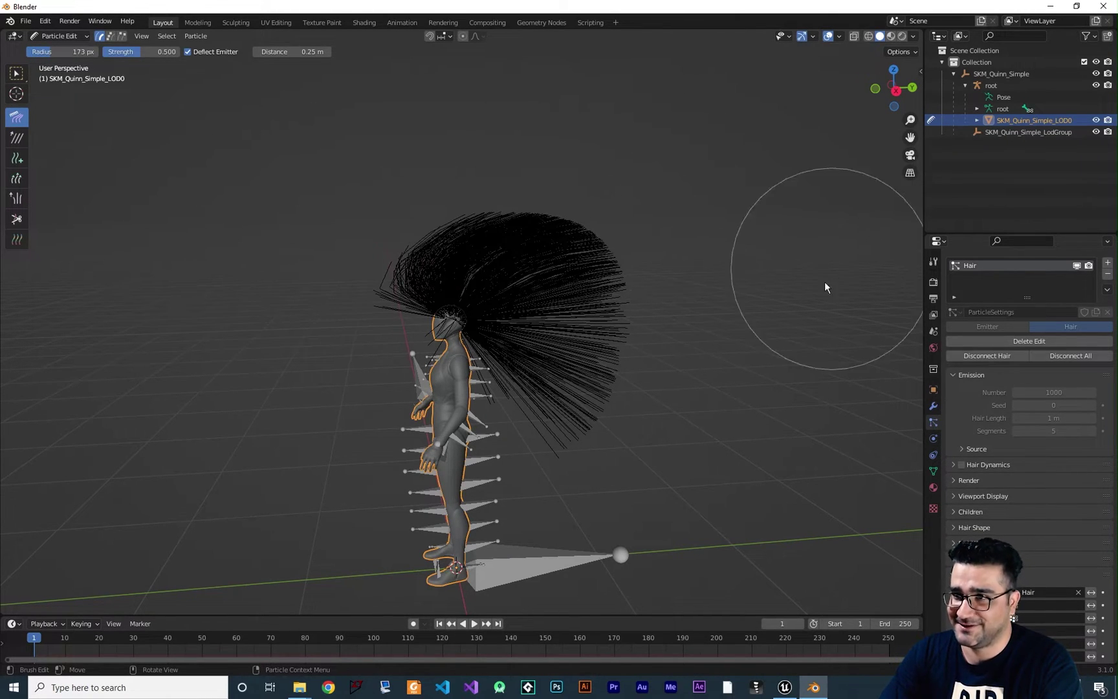
{"action": "mouse_move", "coordinate": [430, 238]}
{"action": "left_mouse_down"}
{"action": "mouse_move", "coordinate": [524, 112]}
{"action": "mouse_move", "coordinate": [464, 220]}
{"action": "left_mouse_up"}
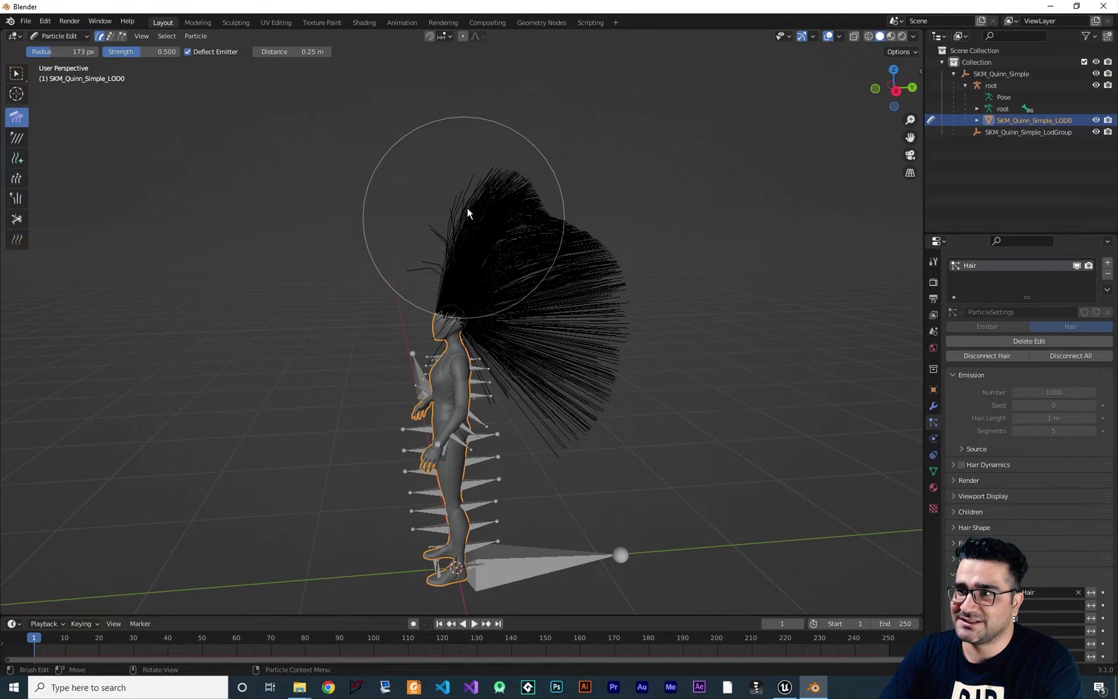
- Comb the hair on the sides of the mannequin's head backward from several viewing angles
{"action": "mouse_move", "coordinate": [407, 305]}
{"action": "middle_mouse_down"}
{"action": "mouse_move", "coordinate": [606, 293]}
{"action": "mouse_move", "coordinate": [364, 257]}
{"action": "middle_mouse_up"}
{"action": "mouse_move", "coordinate": [42, 264]}
{"action": "middle_mouse_down"}
{"action": "mouse_move", "coordinate": [554, 321]}
{"action": "mouse_move", "coordinate": [503, 285]}
{"action": "middle_mouse_up"}
{"action": "left_click_drag", "start_coordinate": [503, 285], "coordinate": [677, 252]}
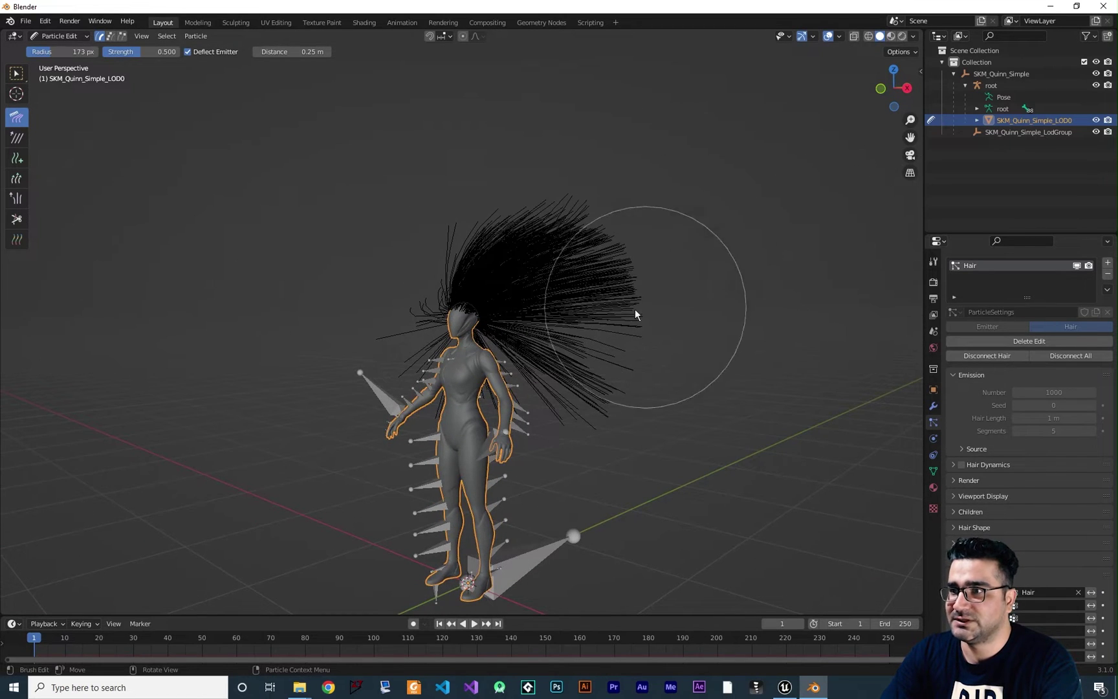
{"action": "middle_click_drag", "start_coordinate": [659, 303], "coordinate": [435, 273]}
{"action": "left_click_drag", "start_coordinate": [719, 276], "coordinate": [853, 279]}
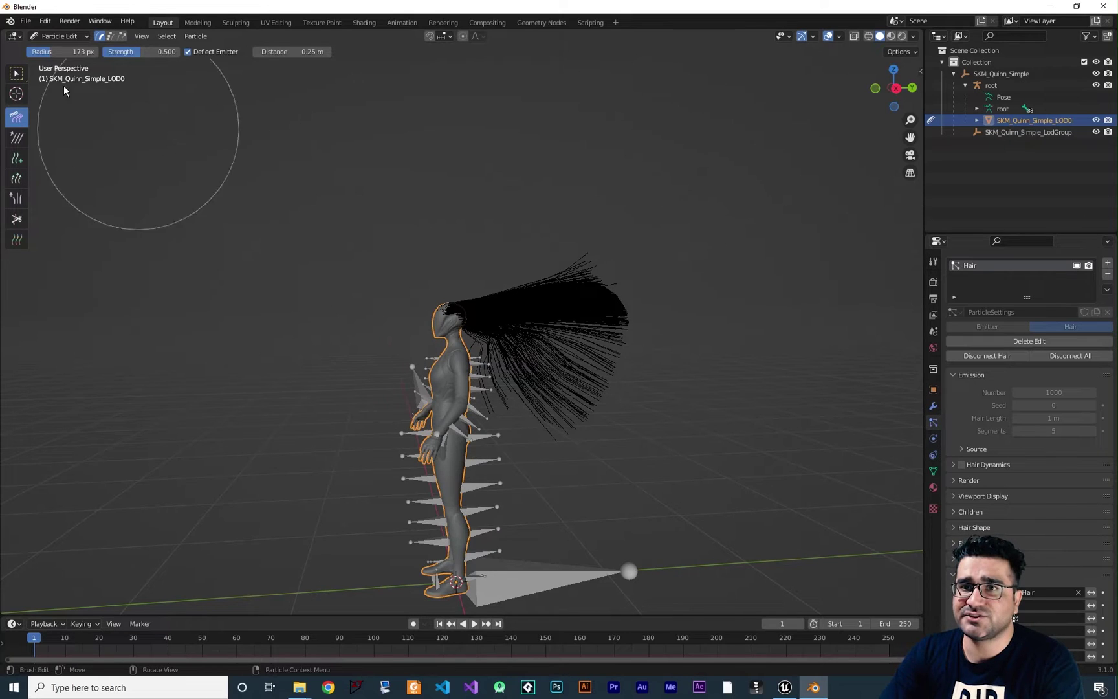
- Reduce the Comb brush radius to 62 px and comb the lower hair behind the neck backward
{"action": "left_click_drag", "start_coordinate": [43, 52], "coordinate": [19, 52]}
{"action": "mouse_move", "coordinate": [576, 388]}
{"action": "left_mouse_down"}
{"action": "mouse_move", "coordinate": [501, 355]}
{"action": "mouse_move", "coordinate": [673, 371]}
{"action": "mouse_move", "coordinate": [485, 360]}
{"action": "mouse_move", "coordinate": [786, 433]}
{"action": "left_mouse_up"}
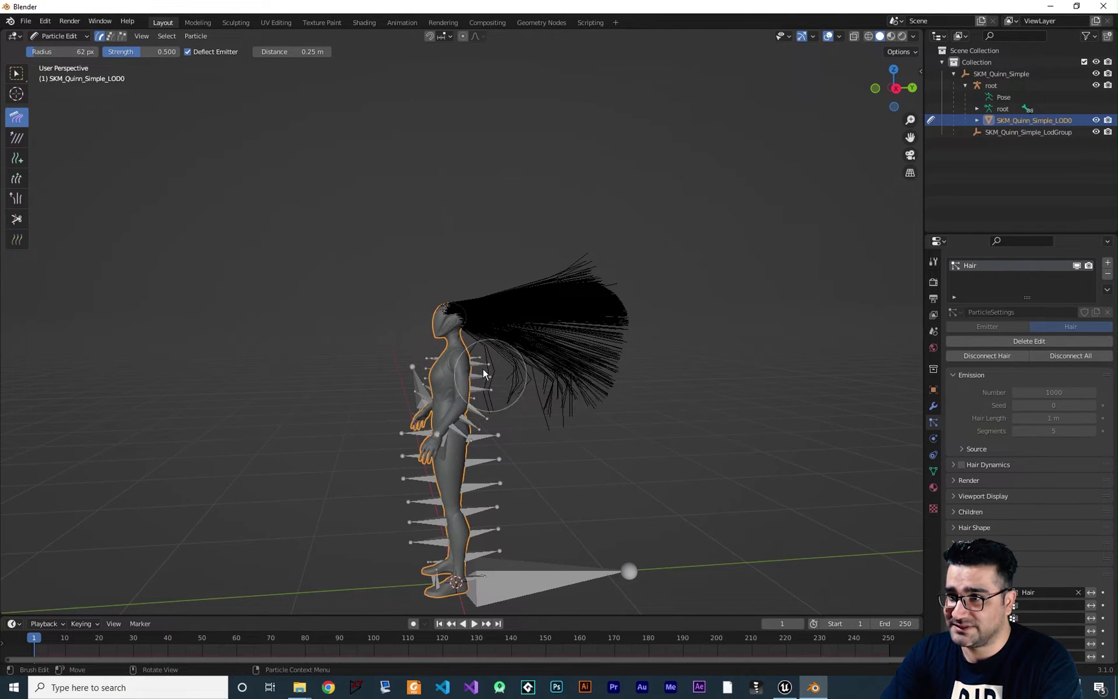
{"action": "left_click_drag", "start_coordinate": [706, 424], "coordinate": [487, 374]}
{"action": "middle_click_drag", "start_coordinate": [486, 375], "coordinate": [457, 298]}
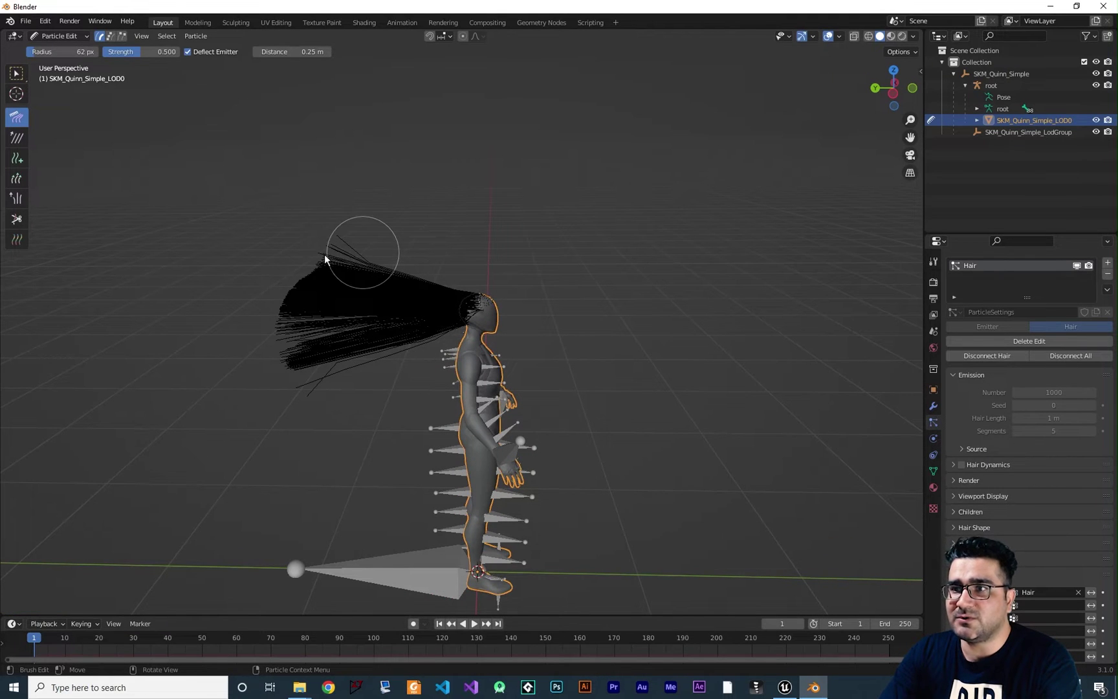
- Trim the stray strands at the rear and lower ends of the hair with the Cut brush
{"action": "scroll", "coordinate": [486, 296], "scroll_direction": "up", "scroll_amount": 3}
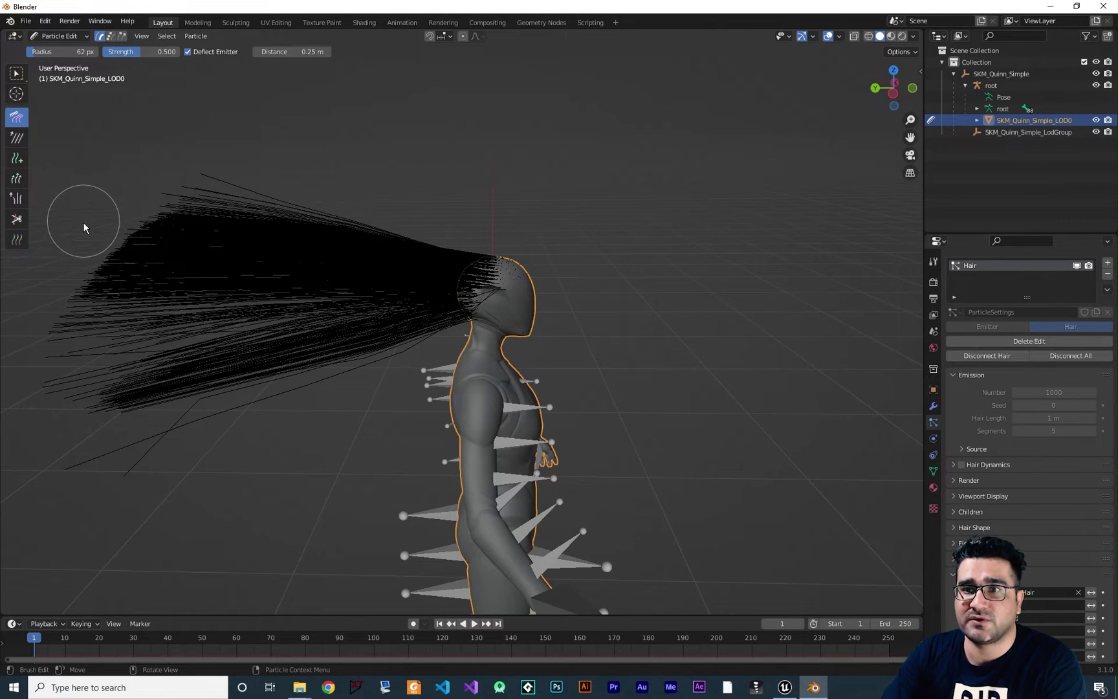
{"action": "left_click", "coordinate": [18, 220]}
{"action": "left_click_drag", "start_coordinate": [67, 404], "coordinate": [49, 268]}
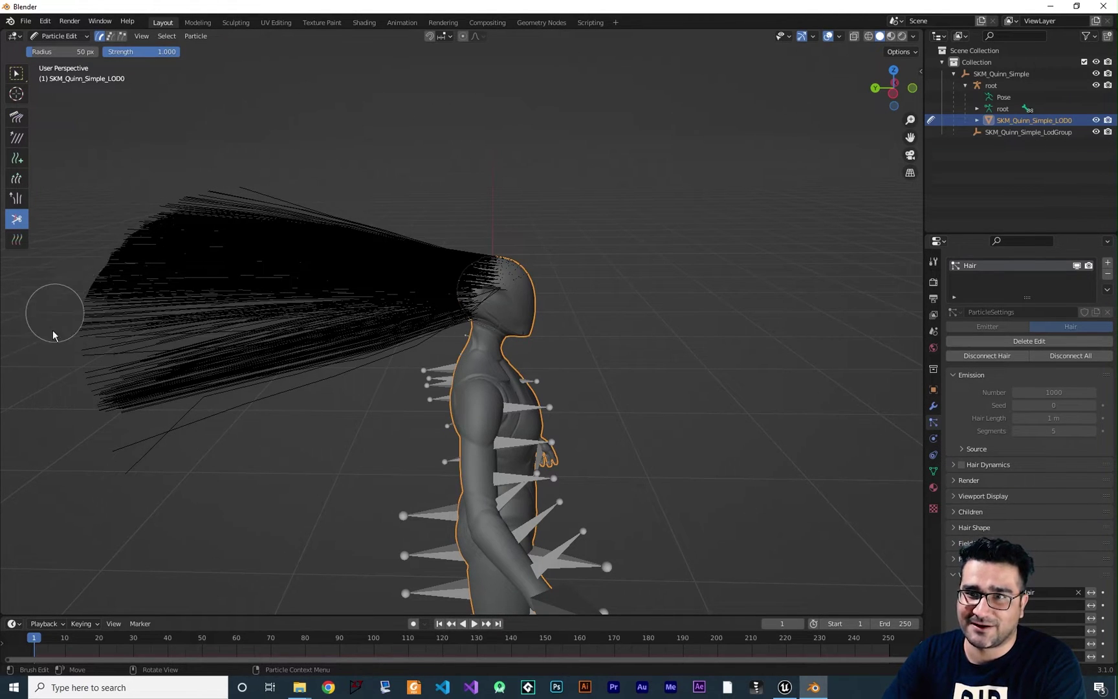
{"action": "left_click_drag", "start_coordinate": [144, 476], "coordinate": [276, 500]}
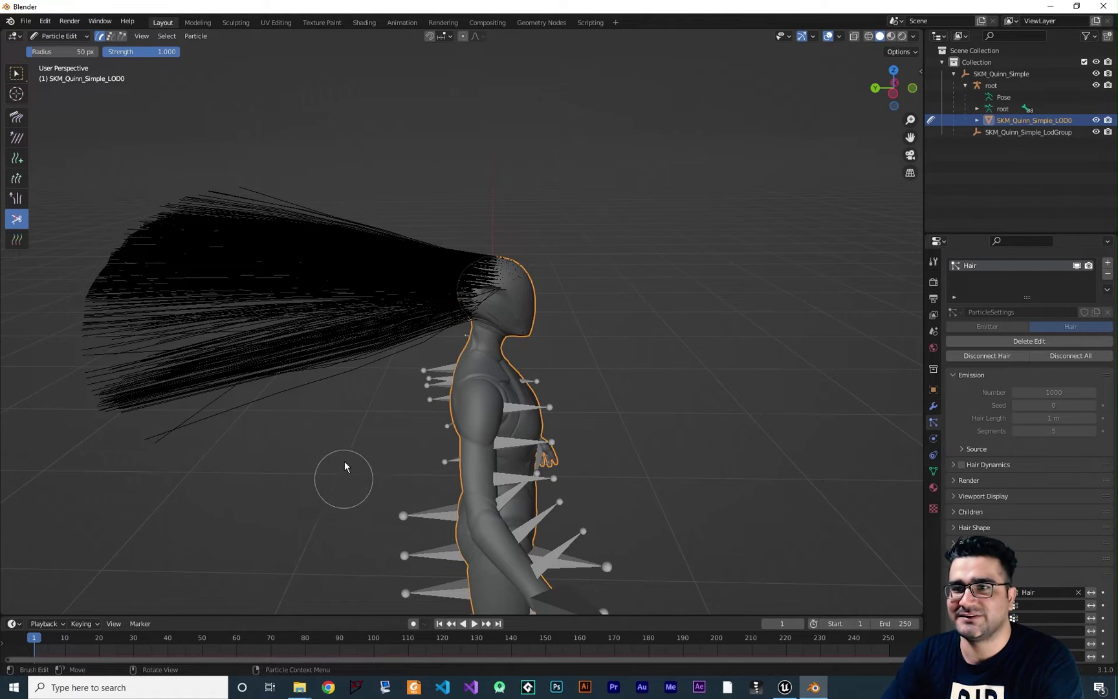
- Puff up the combed hair around the scalp with the Puff brush in Add mode at strength 0.5
{"action": "left_click", "coordinate": [16, 198]}
{"action": "mouse_move", "coordinate": [492, 289]}
{"action": "left_mouse_down"}
{"action": "mouse_move", "coordinate": [499, 263]}
{"action": "mouse_move", "coordinate": [508, 280]}
{"action": "mouse_move", "coordinate": [535, 276]}
{"action": "mouse_move", "coordinate": [477, 293]}
{"action": "mouse_move", "coordinate": [514, 285]}
{"action": "left_mouse_up"}
{"action": "mouse_move", "coordinate": [514, 286]}
{"action": "middle_mouse_down"}
{"action": "mouse_move", "coordinate": [346, 308]}
{"action": "mouse_move", "coordinate": [409, 290]}
{"action": "middle_mouse_up"}
{"action": "mouse_move", "coordinate": [410, 289]}
{"action": "left_mouse_down"}
{"action": "mouse_move", "coordinate": [437, 292]}
{"action": "mouse_move", "coordinate": [426, 302]}
{"action": "left_mouse_up"}
{"action": "middle_click_drag", "start_coordinate": [427, 303], "coordinate": [420, 390]}
{"action": "scroll", "coordinate": [549, 337], "scroll_direction": "down", "scroll_amount": 4}
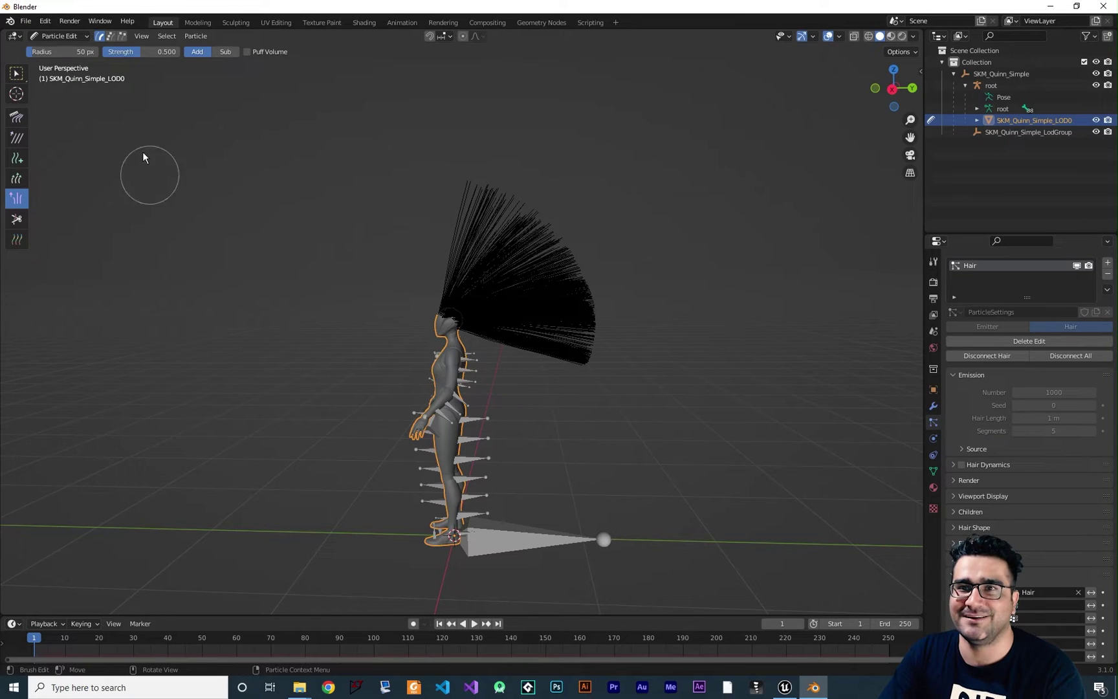
- Return to Object Mode and select the SKM_Quinn_Simple_LOD0 mesh
{"action": "left_click", "coordinate": [72, 37]}
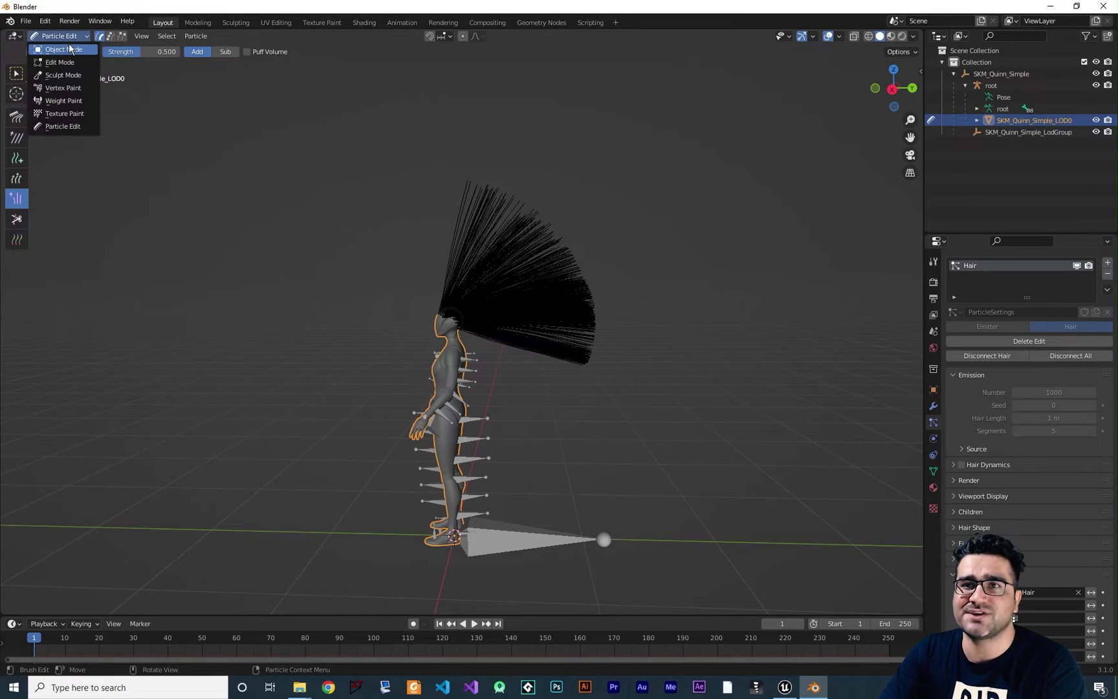
{"action": "left_click", "coordinate": [62, 49]}
{"action": "middle_click_drag", "start_coordinate": [409, 288], "coordinate": [496, 299]}
{"action": "left_click", "coordinate": [496, 299]}
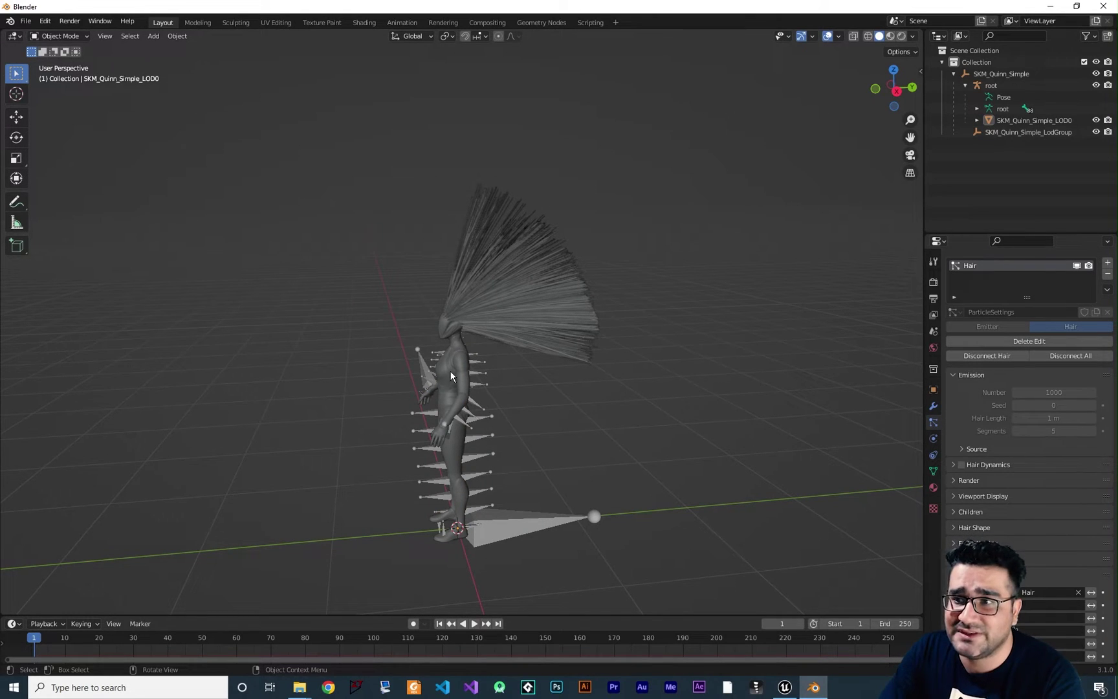
{"action": "left_click", "coordinate": [461, 420]}
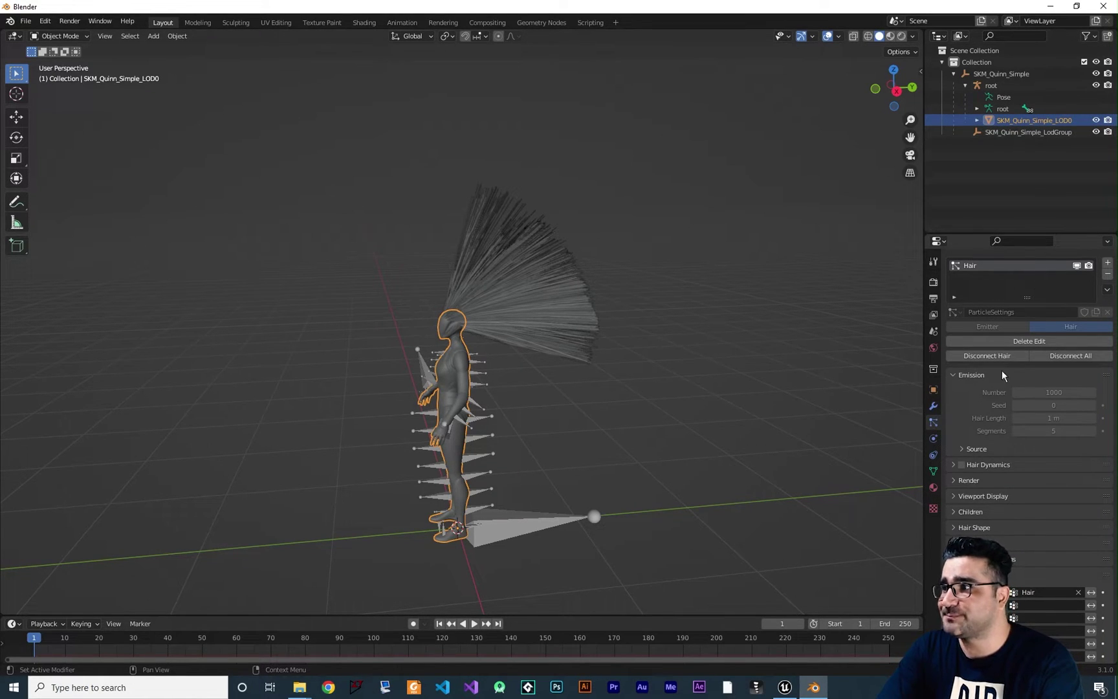
- Find the Show Emitter options of the Hair particle system and disable them for both render and viewport display
{"action": "left_click", "coordinate": [1018, 241]}
{"action": "type", "text": "show"}
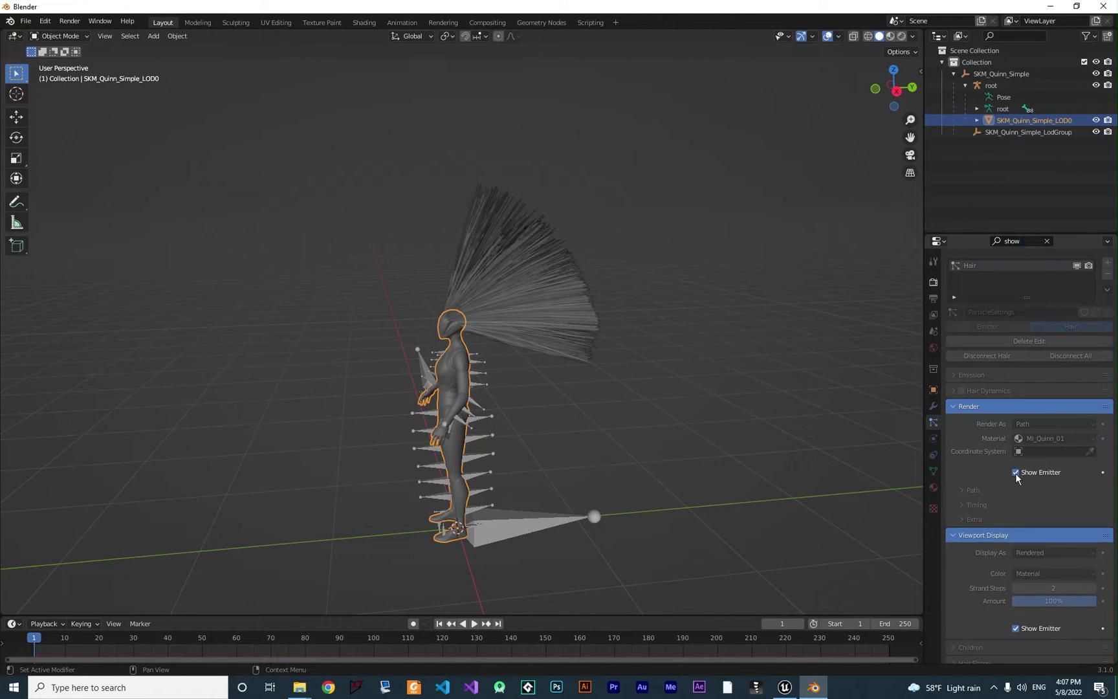
{"action": "left_click", "coordinate": [1016, 629]}
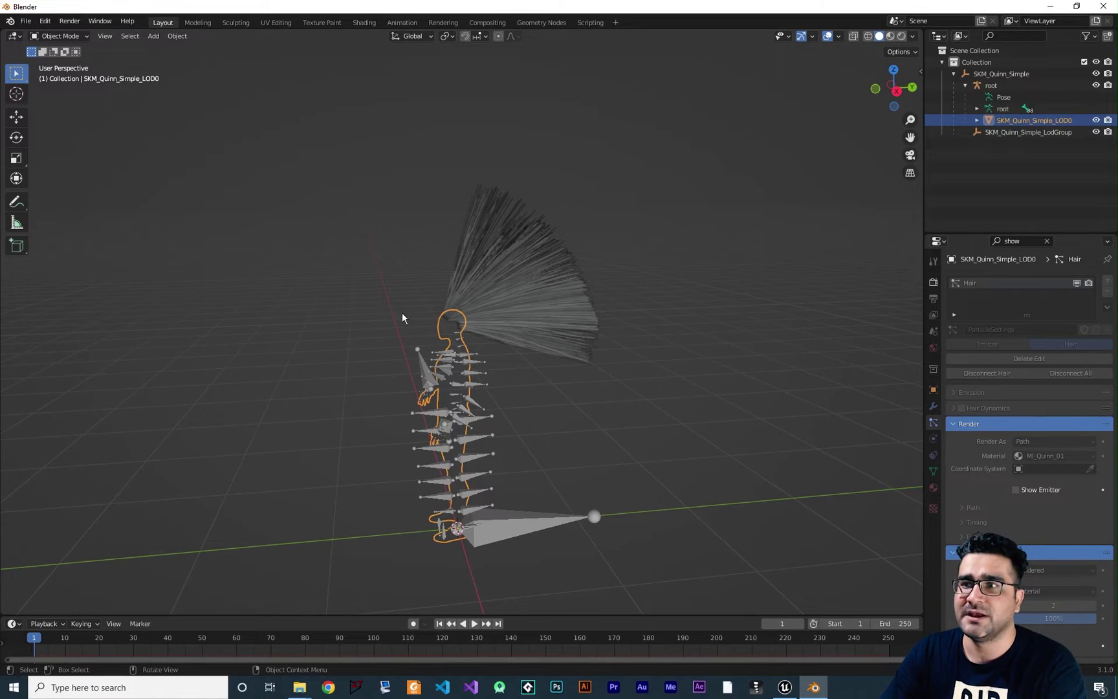
- Start an Alembic export into the hair folder on the desktop and name the file hair.abc
{"action": "left_click", "coordinate": [25, 21]}
{"action": "mouse_move", "coordinate": [61, 192]}
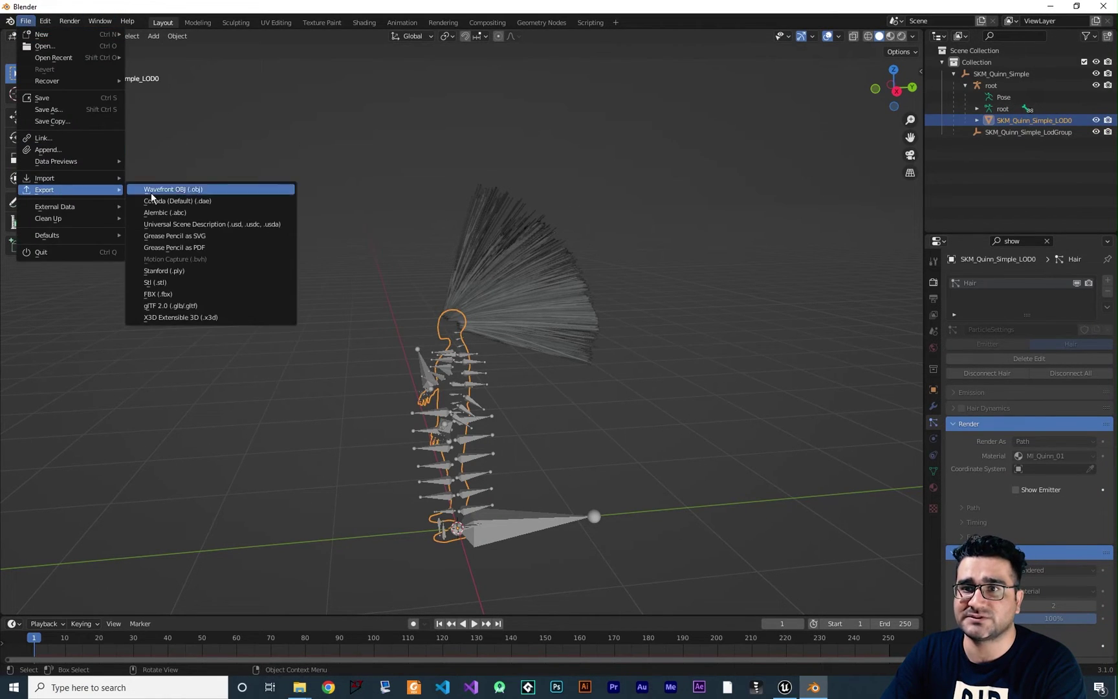
{"action": "left_click", "coordinate": [186, 213]}
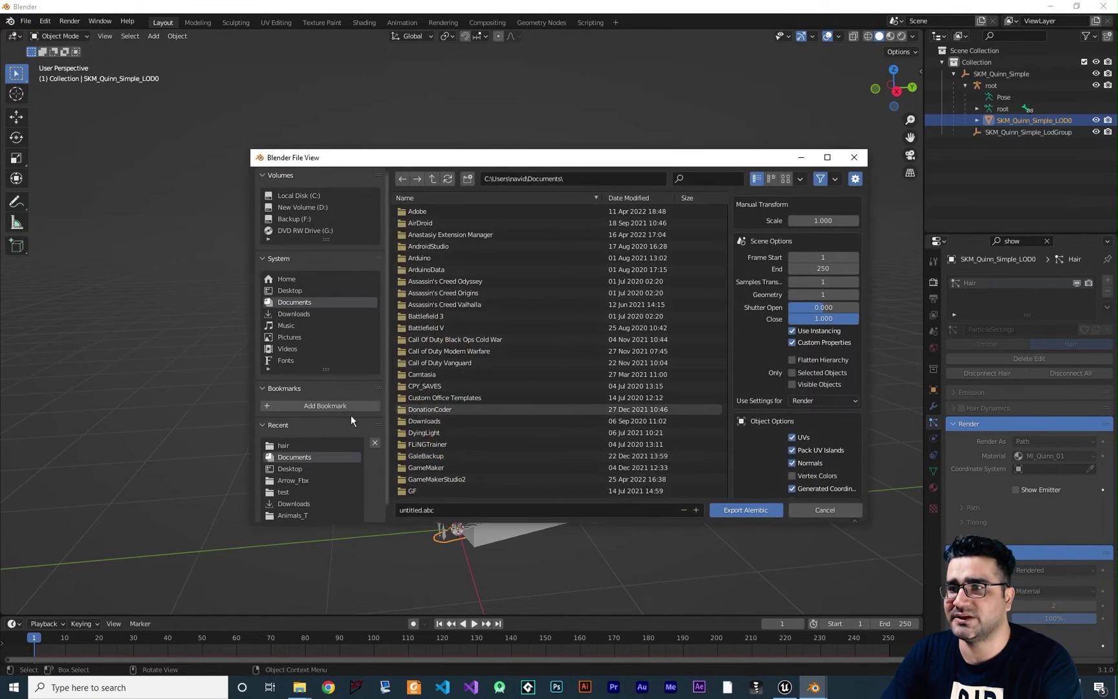
{"action": "left_click", "coordinate": [284, 445]}
{"action": "left_click", "coordinate": [433, 509]}
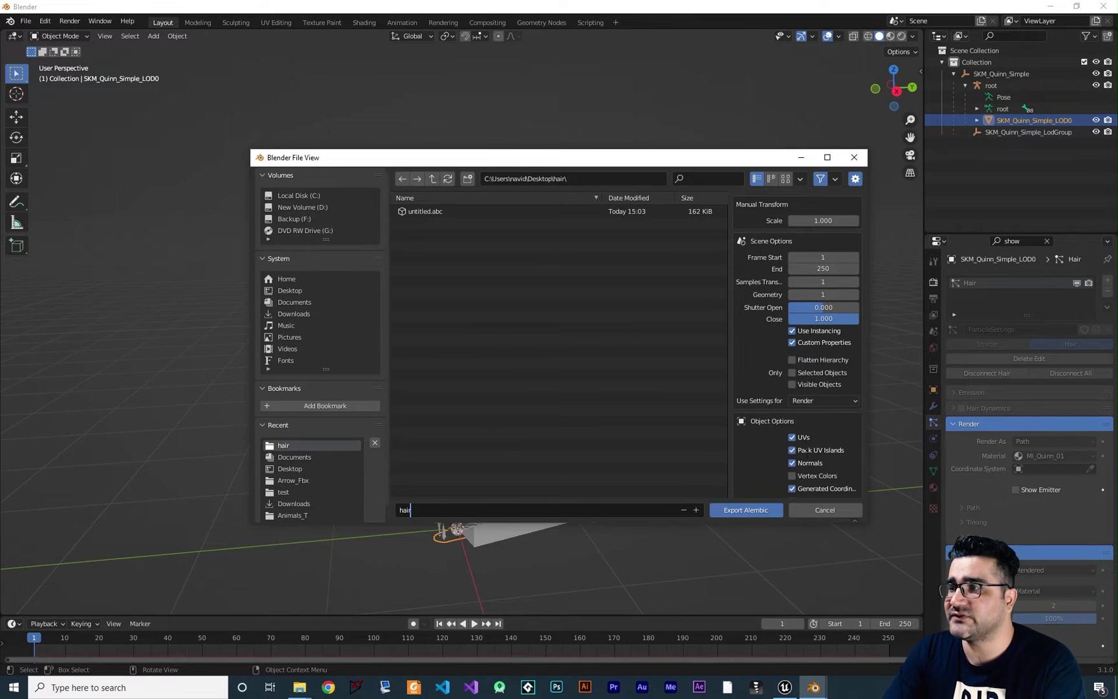
{"action": "key", "text": "Return"}
- Set the Alembic export scale to 100 and the end frame to 1
{"action": "left_click", "coordinate": [823, 220]}
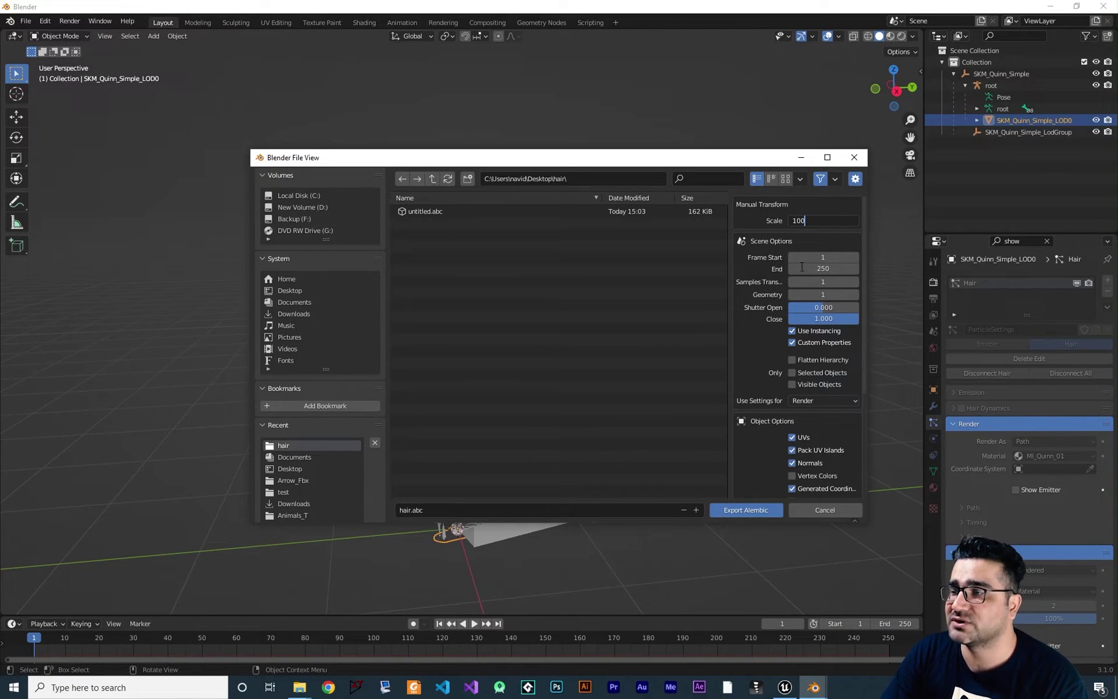
{"action": "key", "text": "Return"}
{"action": "left_click", "coordinate": [823, 268]}
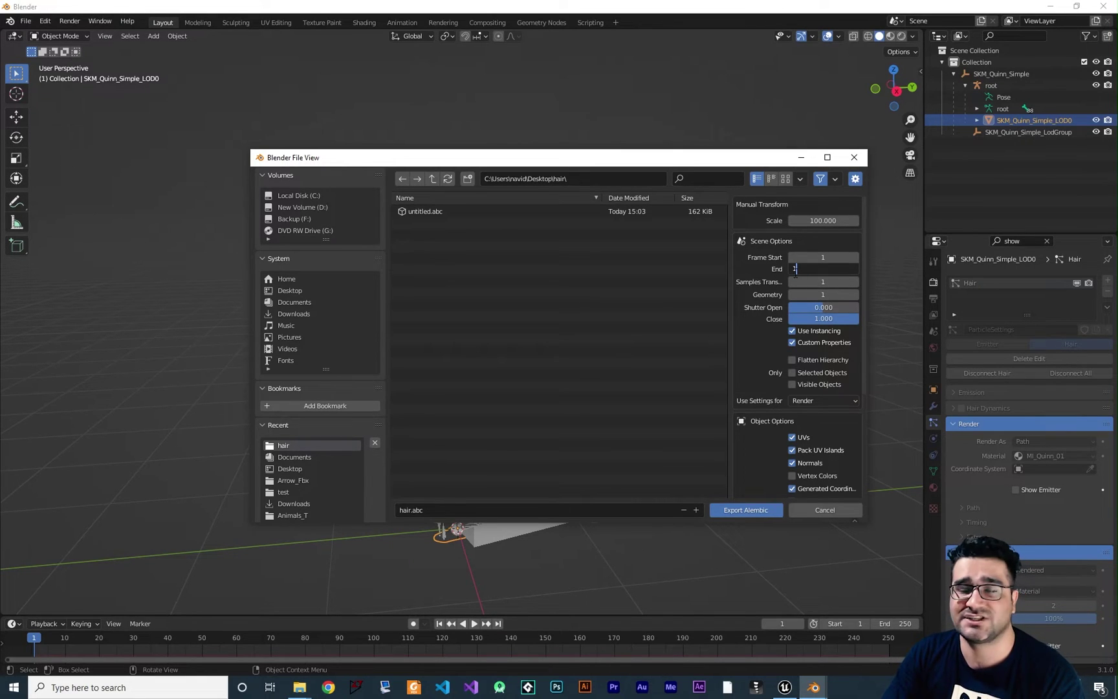
{"action": "key", "text": "Return"}
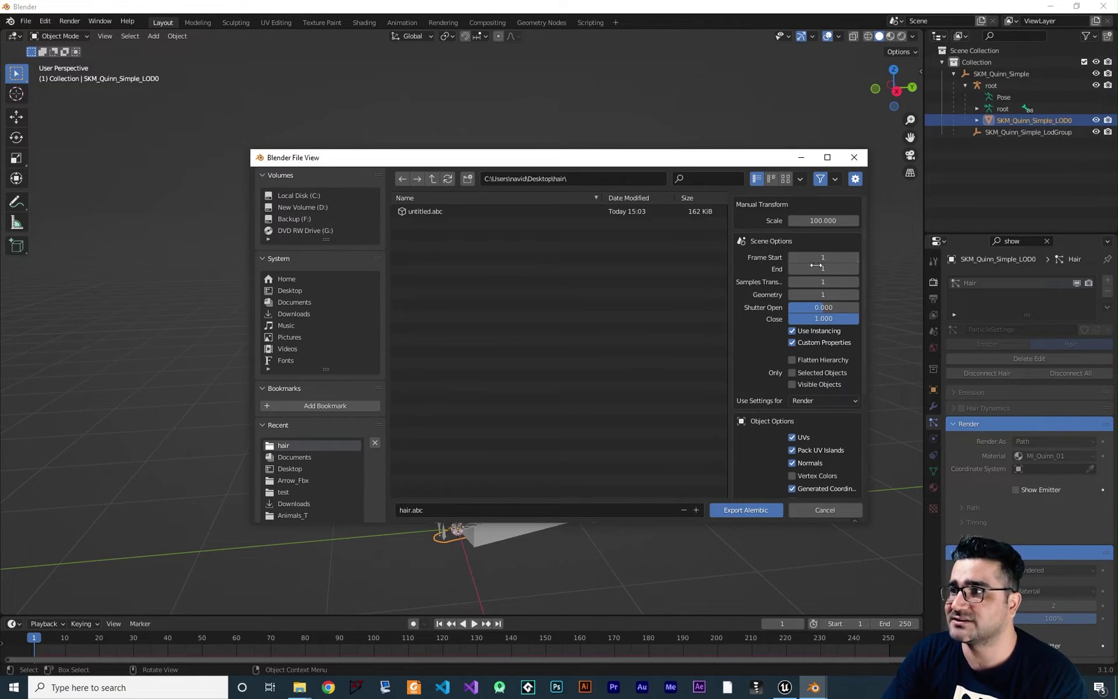
- Limit the export to selected and visible objects, exclude UVs, normals and generated coordinates, and export the Alembic file
{"action": "scroll", "coordinate": [758, 344], "scroll_direction": "down", "scroll_amount": 3}
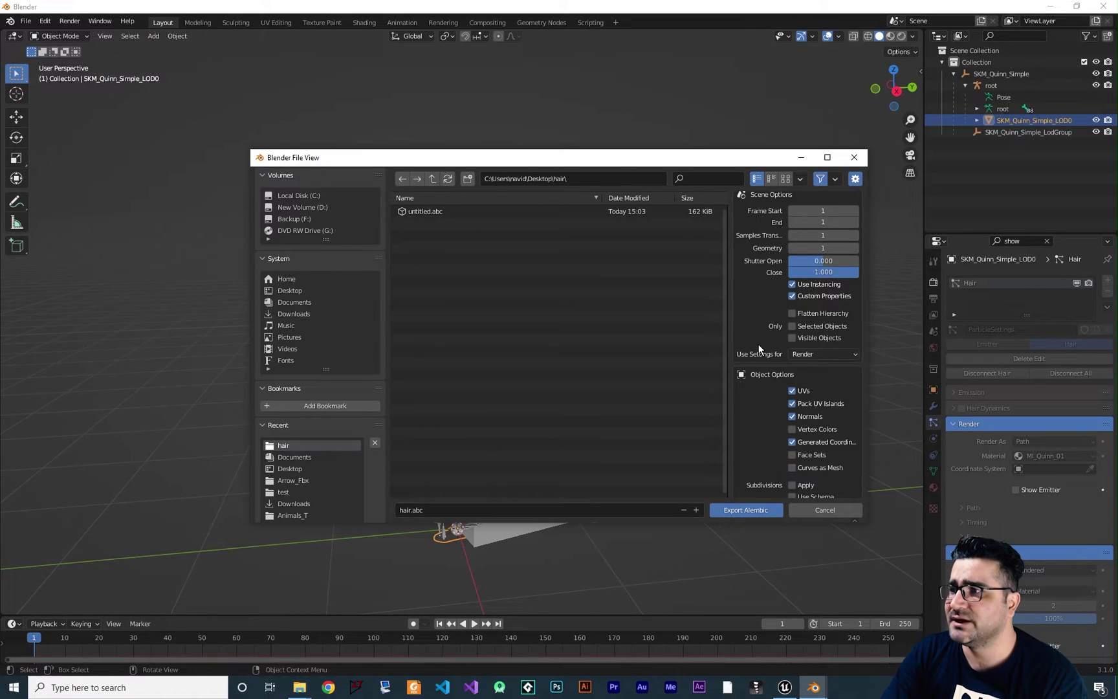
{"action": "left_click", "coordinate": [791, 338]}
{"action": "scroll", "coordinate": [764, 368], "scroll_direction": "down", "scroll_amount": 5}
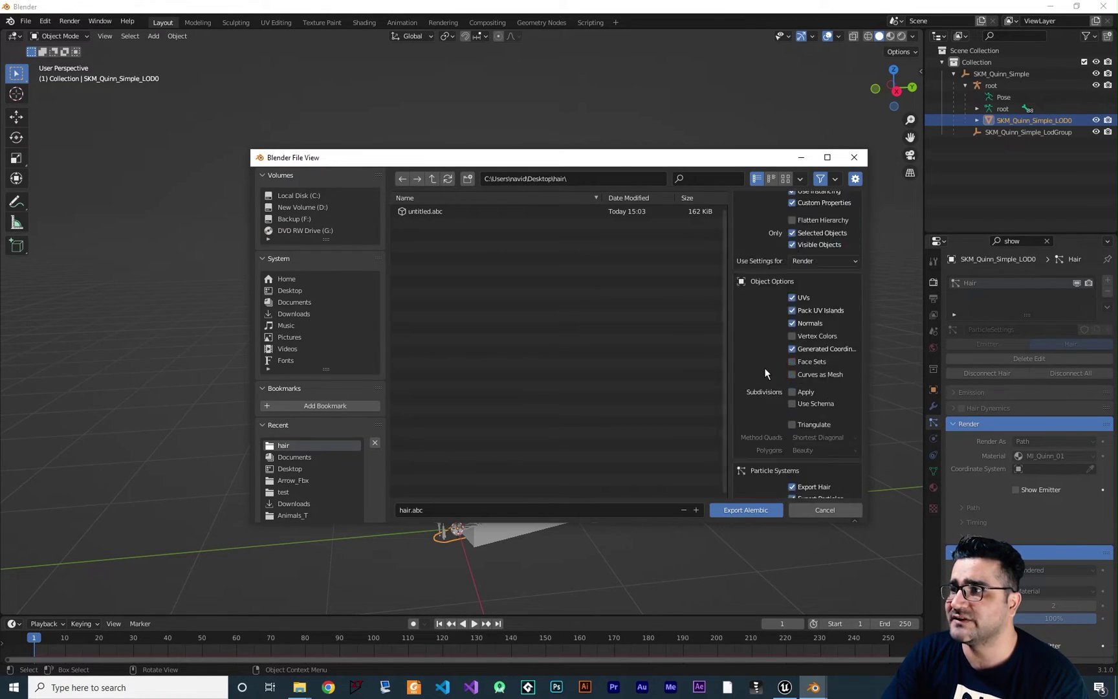
{"action": "left_click", "coordinate": [791, 297]}
{"action": "left_click", "coordinate": [792, 322]}
{"action": "left_click", "coordinate": [792, 348]}
{"action": "scroll", "coordinate": [781, 379], "scroll_direction": "down", "scroll_amount": 1}
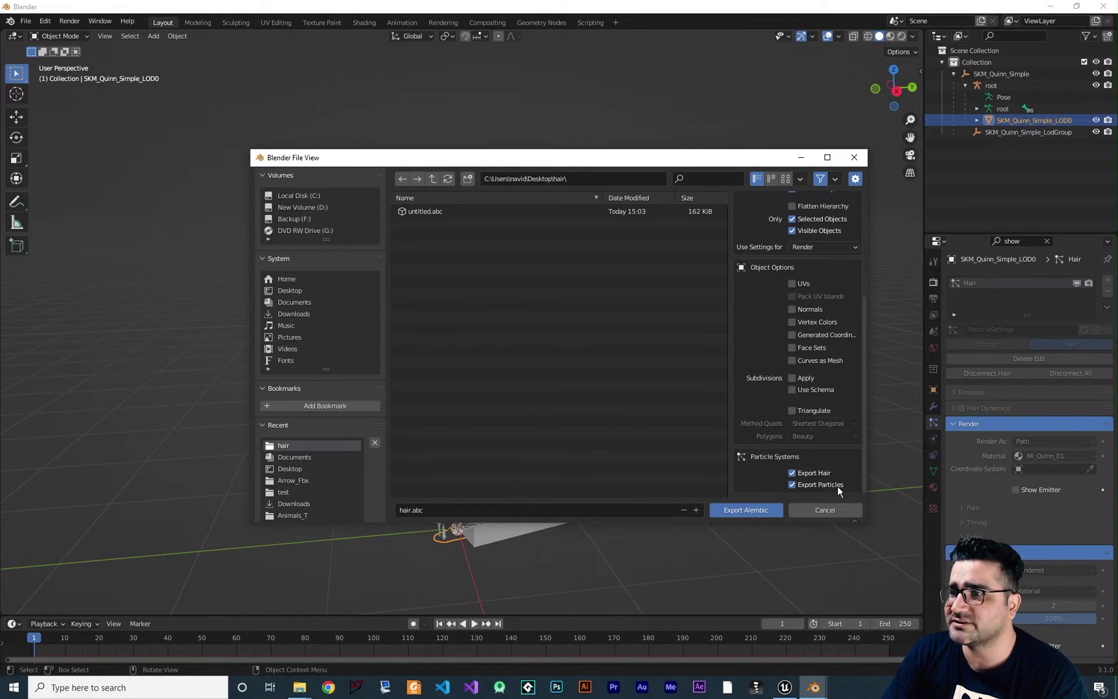
{"action": "left_click", "coordinate": [739, 510]}
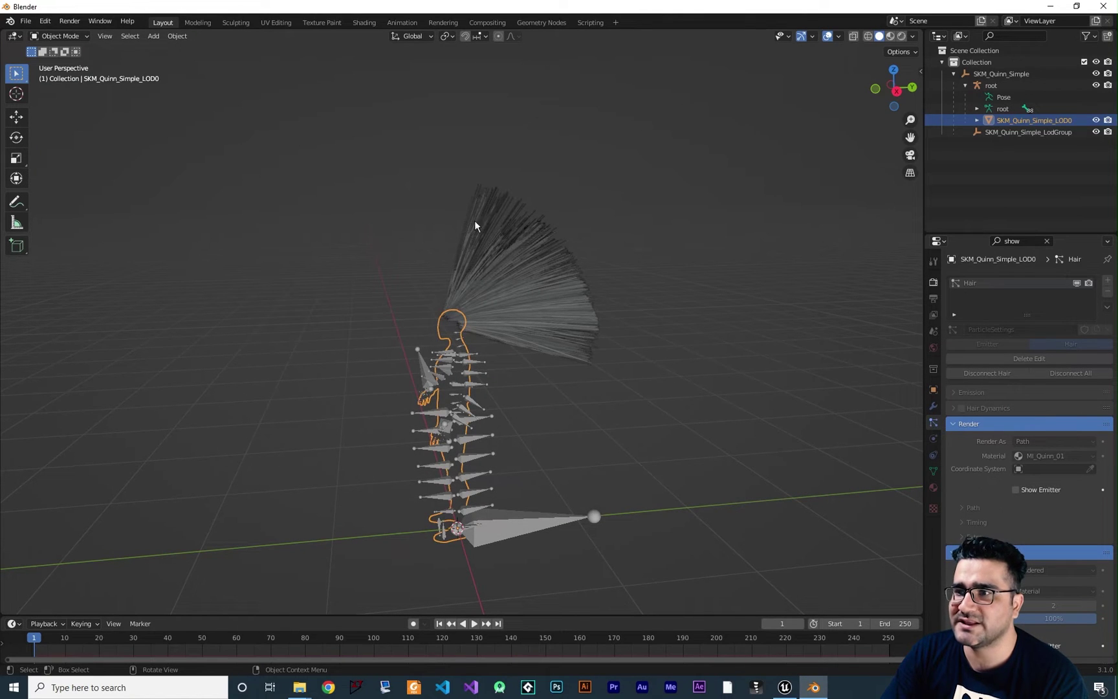
- Switch to Unreal Engine and import hair.abc into the Mannequins Meshes folder as a groom with X rotation 90 and Y scale -1
{"action": "left_click", "coordinate": [784, 685]}
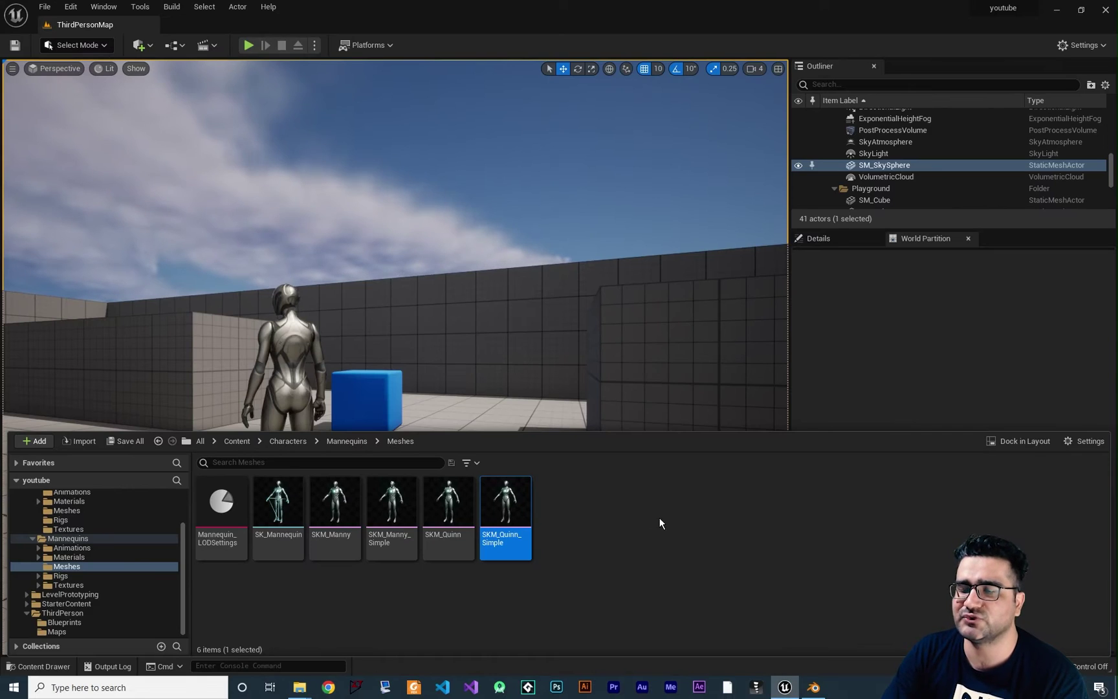
{"action": "right_click", "coordinate": [604, 591]}
{"action": "left_click", "coordinate": [662, 195]}
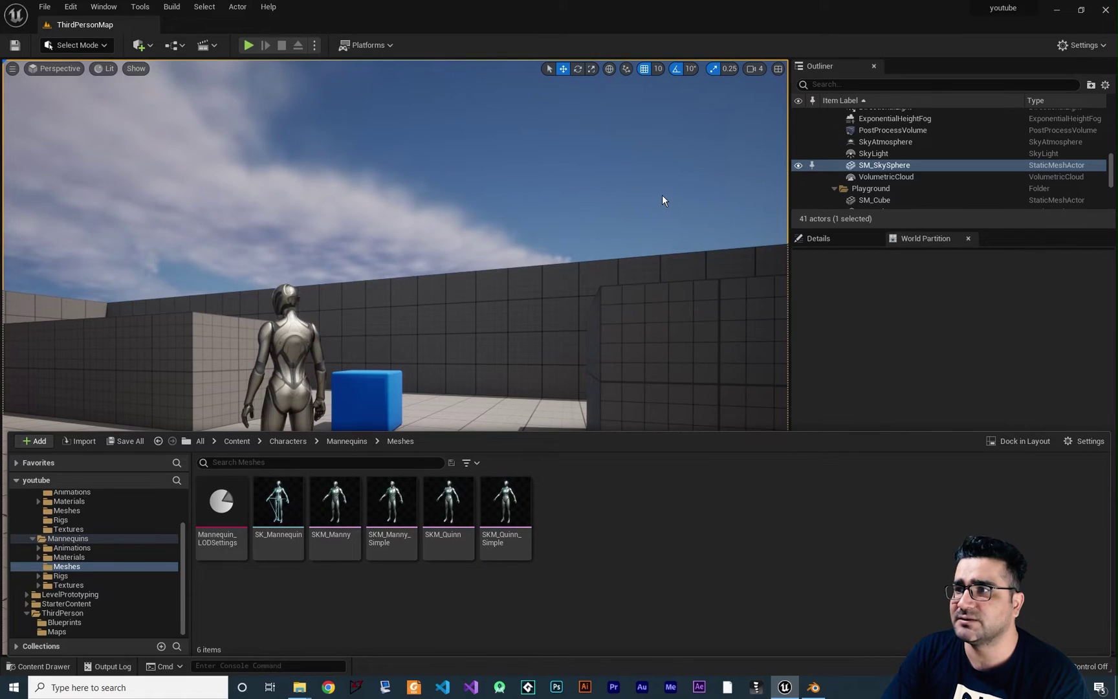
{"action": "double_click", "coordinate": [133, 84]}
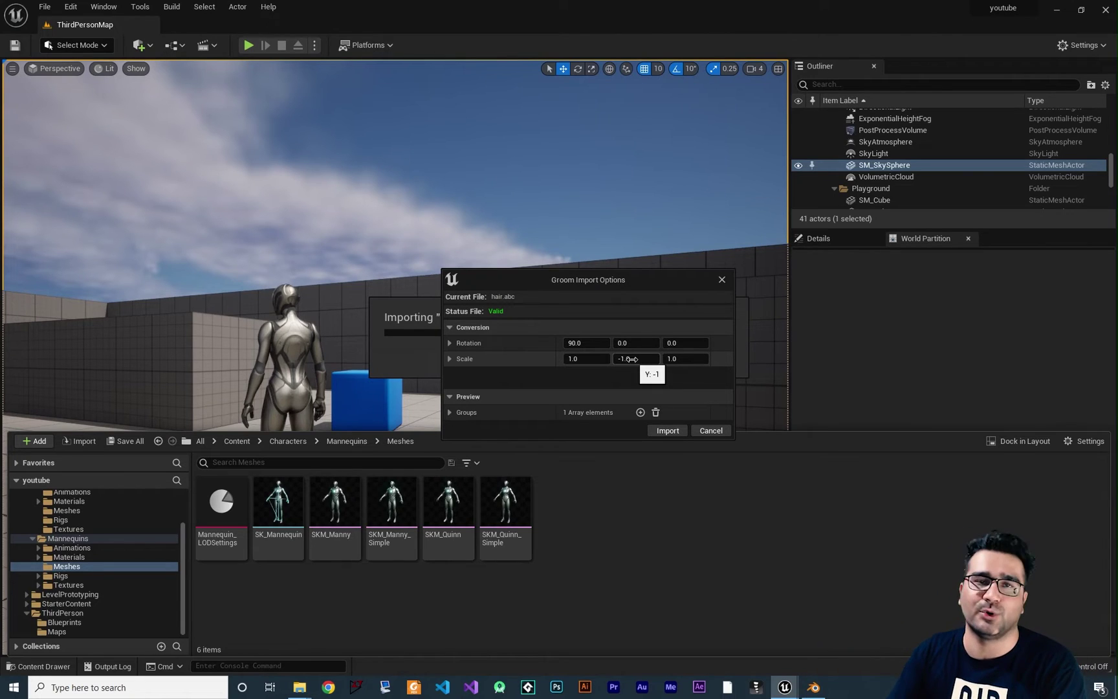
{"action": "left_click", "coordinate": [668, 431]}
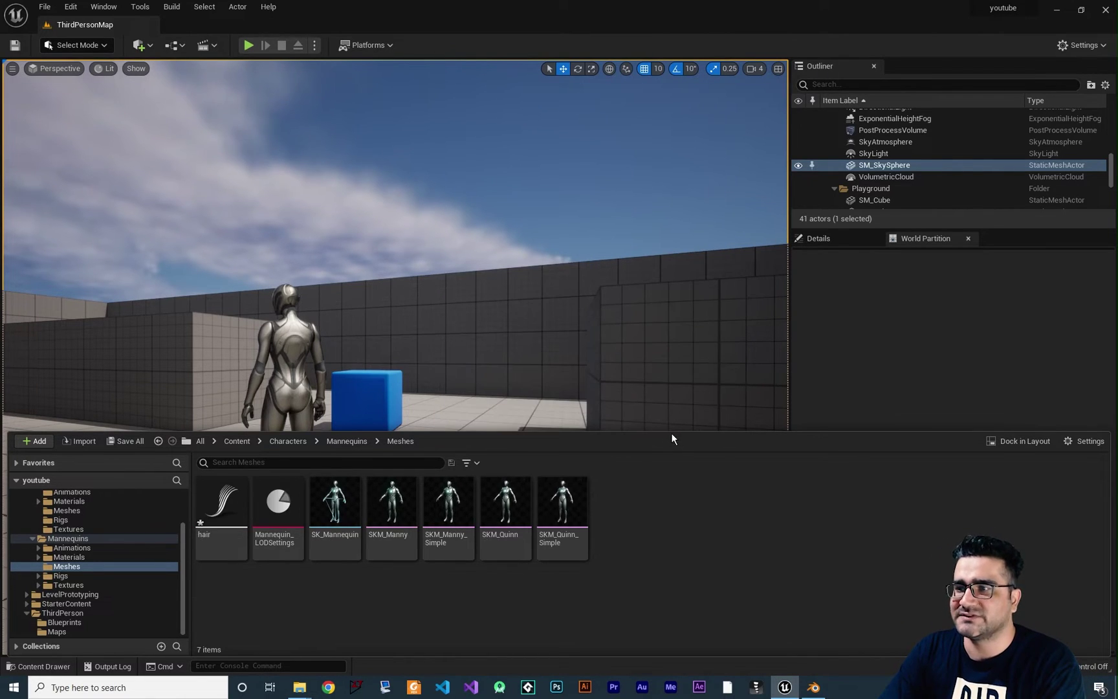
- Open the hair groom asset, enlarge its preview settings area and increase the strands' Hair Width to about 0.08
{"action": "left_click", "coordinate": [222, 511]}
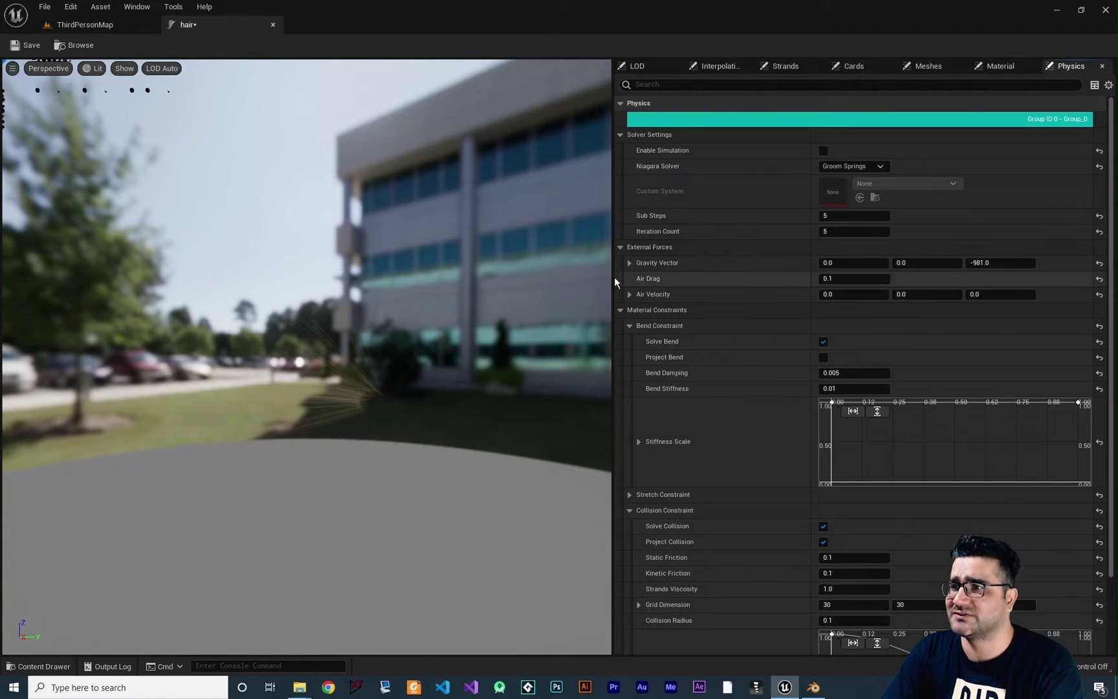
{"action": "left_click_drag", "start_coordinate": [614, 278], "coordinate": [593, 255]}
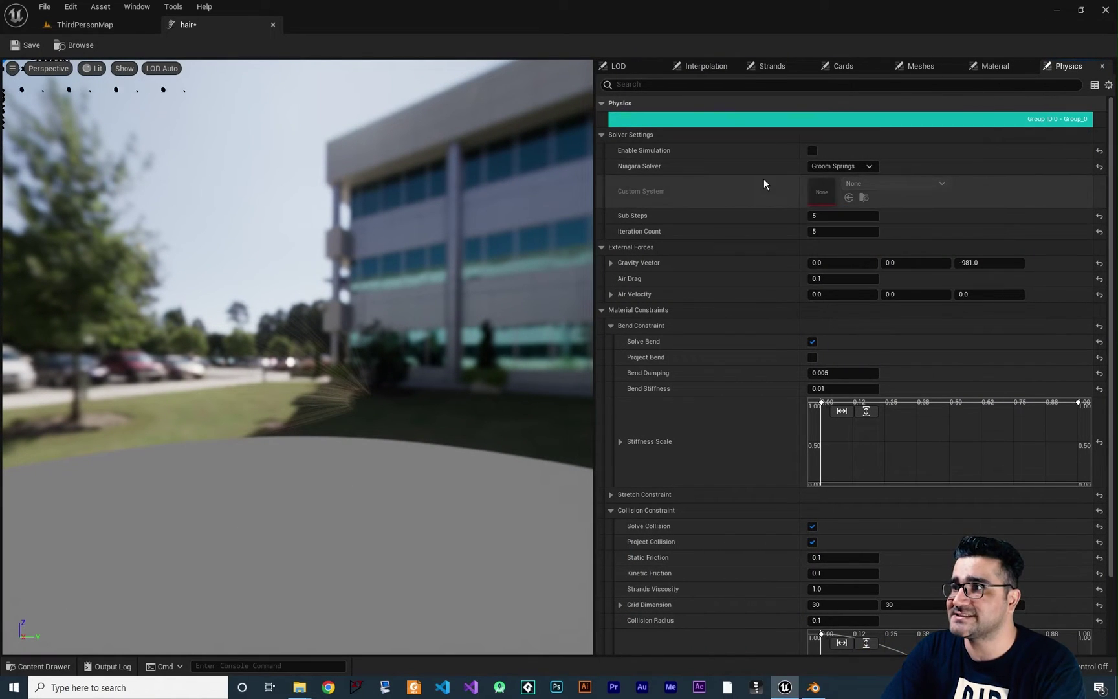
{"action": "left_click", "coordinate": [771, 65]}
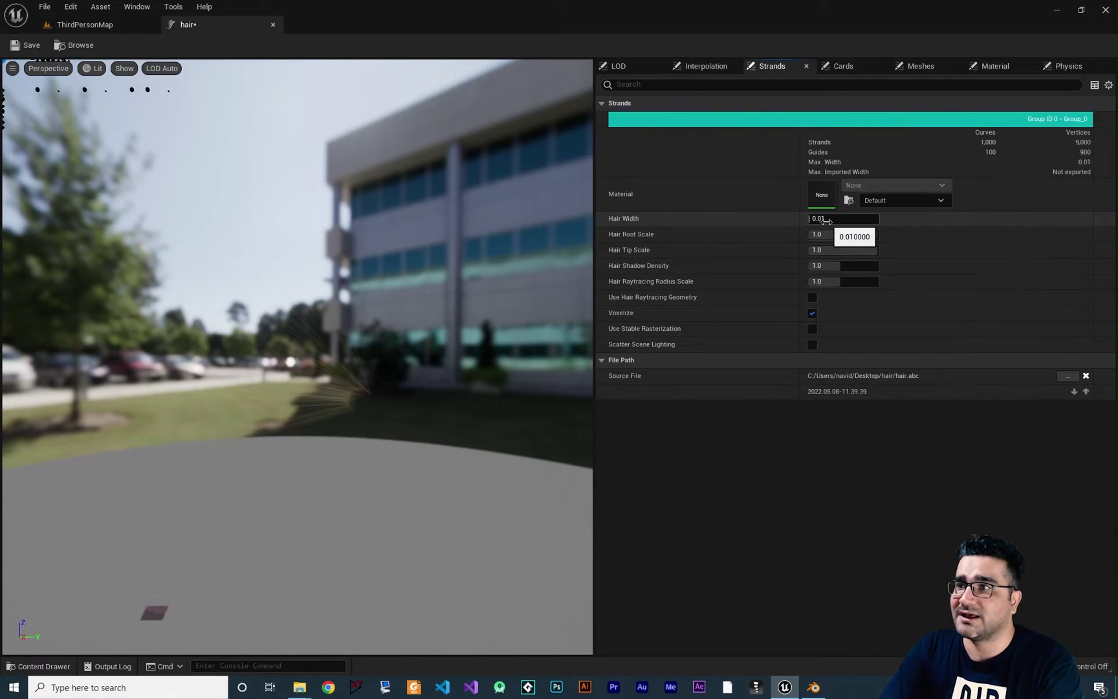
{"action": "left_click_drag", "start_coordinate": [826, 221], "coordinate": [860, 221]}
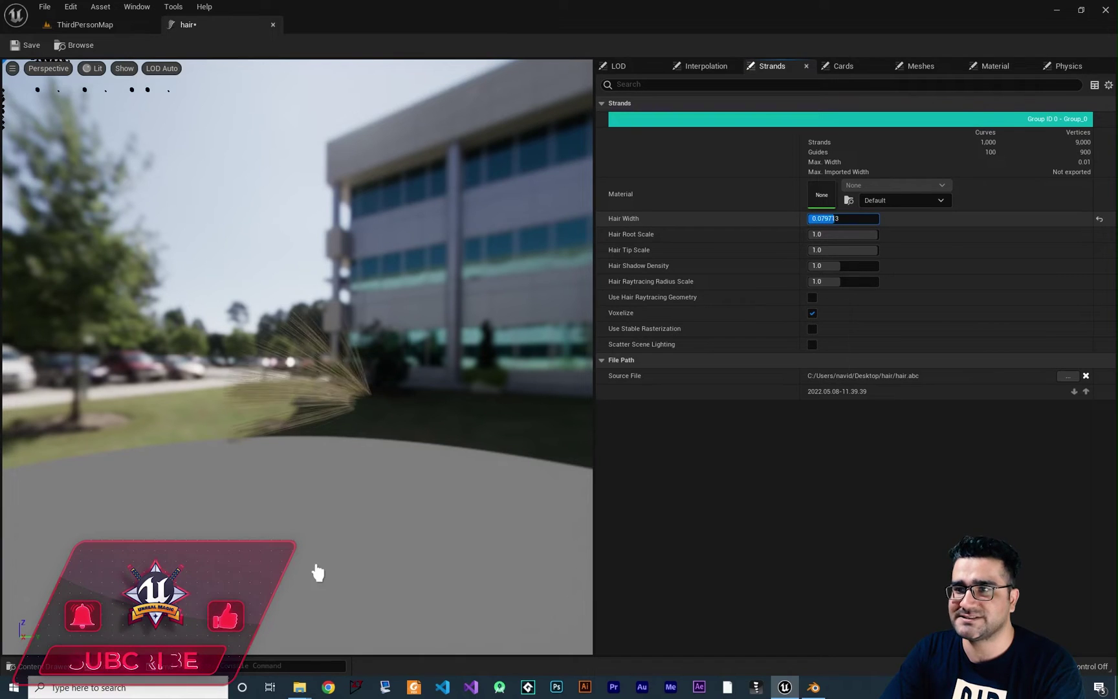
- Set the strands' Hair Width to 1.0 and reduce the Hair Tip Scale to about 0.05
{"action": "type", "text": "1"}
{"action": "key", "text": "Return"}
{"action": "left_click_drag", "start_coordinate": [297, 355], "coordinate": [375, 356]}
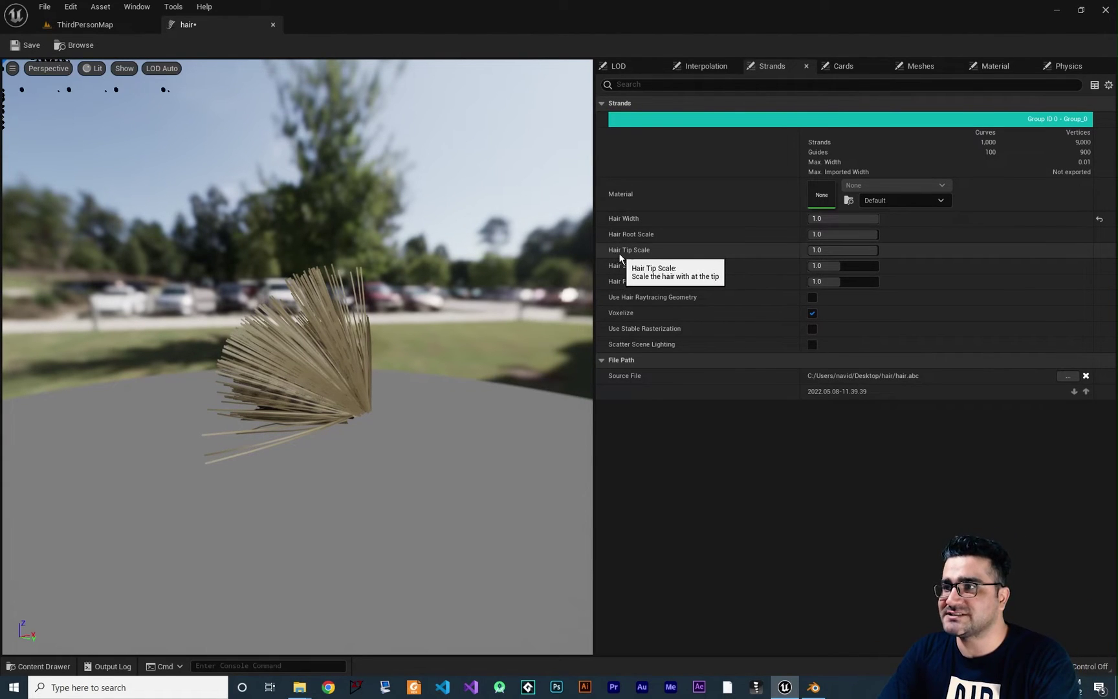
{"action": "left_click_drag", "start_coordinate": [841, 249], "coordinate": [822, 250]}
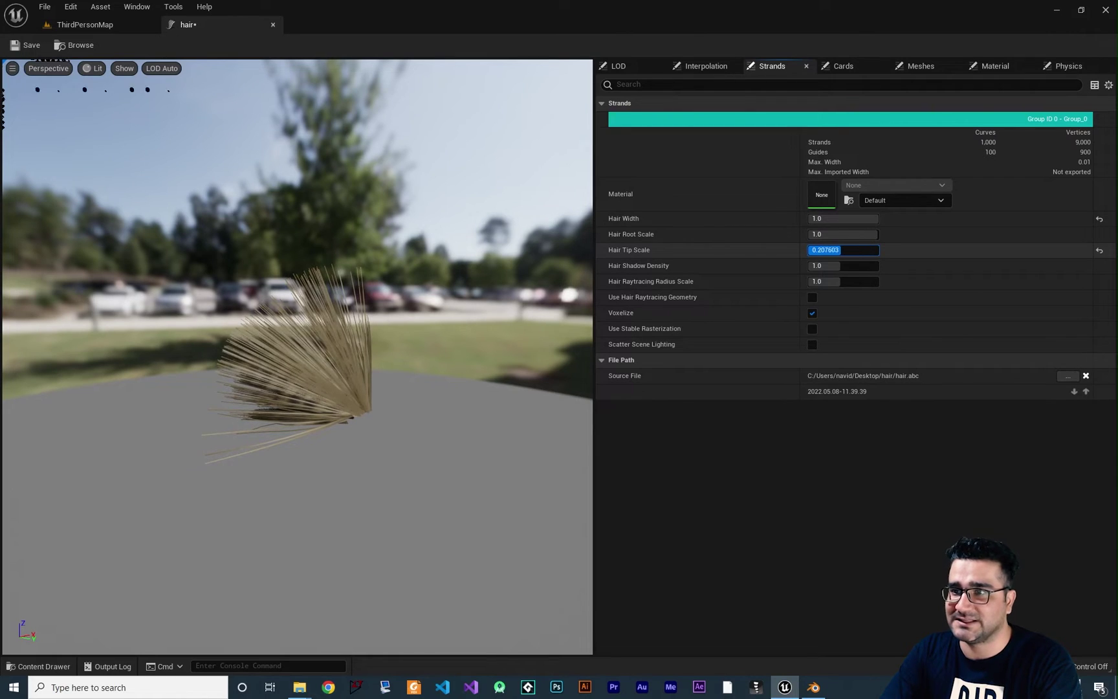
{"action": "scroll", "coordinate": [274, 302], "scroll_direction": "up", "scroll_amount": 3}
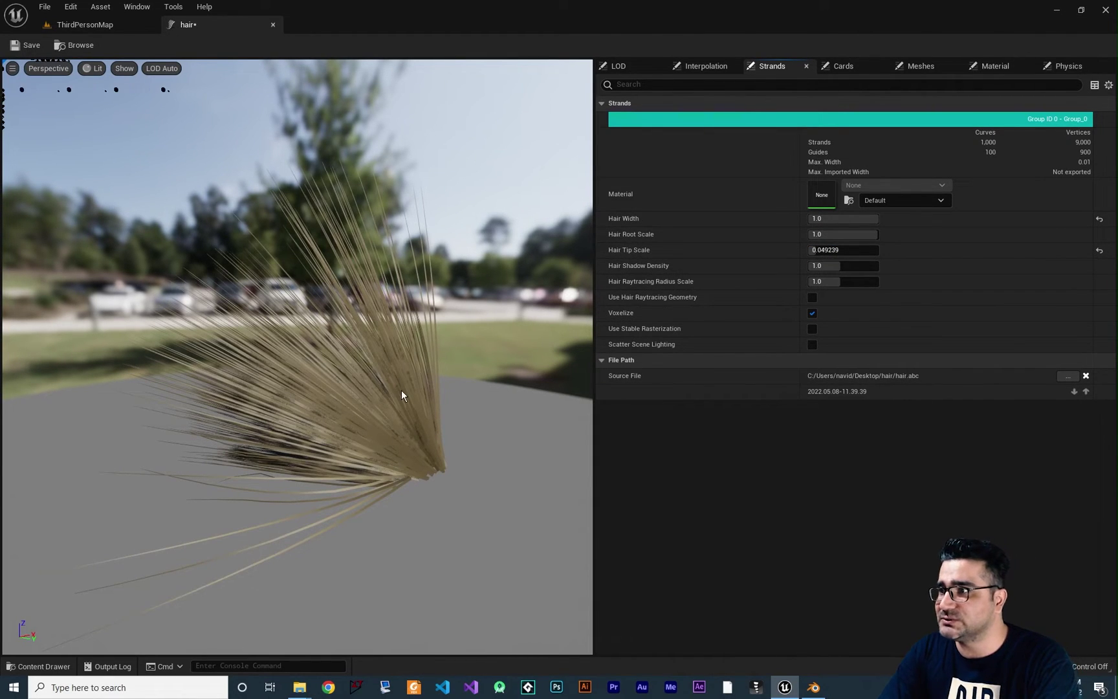
- Collapse the groom's other physics groups and enable simulation in its Solver Settings
{"action": "left_click", "coordinate": [1061, 66]}
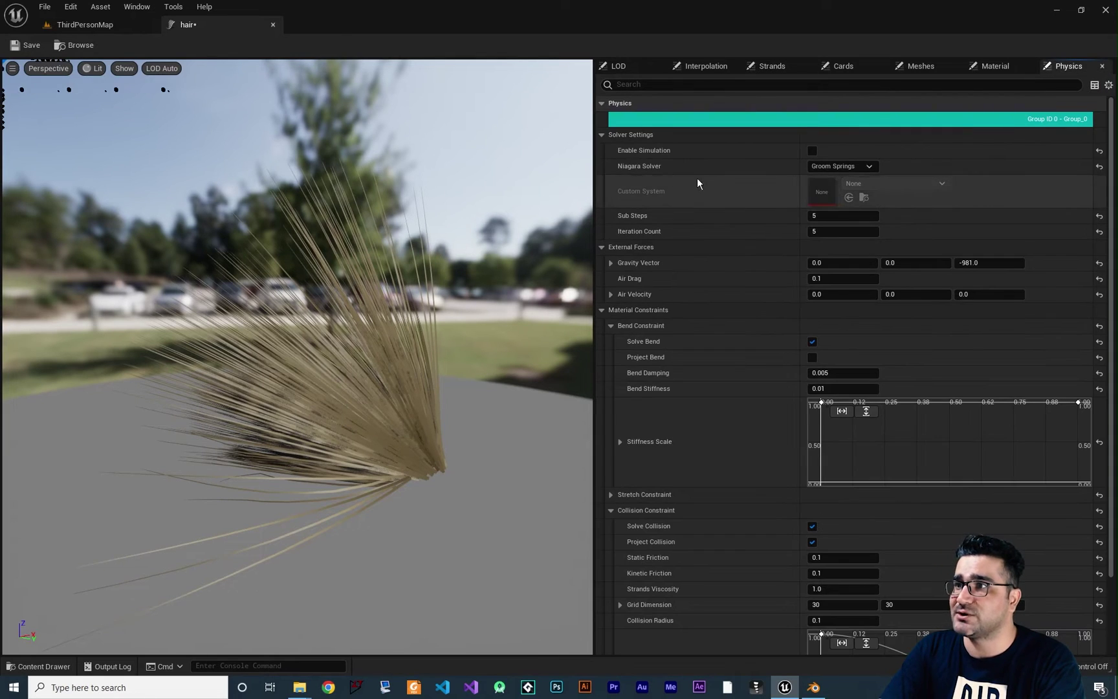
{"action": "left_click", "coordinate": [601, 135]}
{"action": "left_click", "coordinate": [601, 150]}
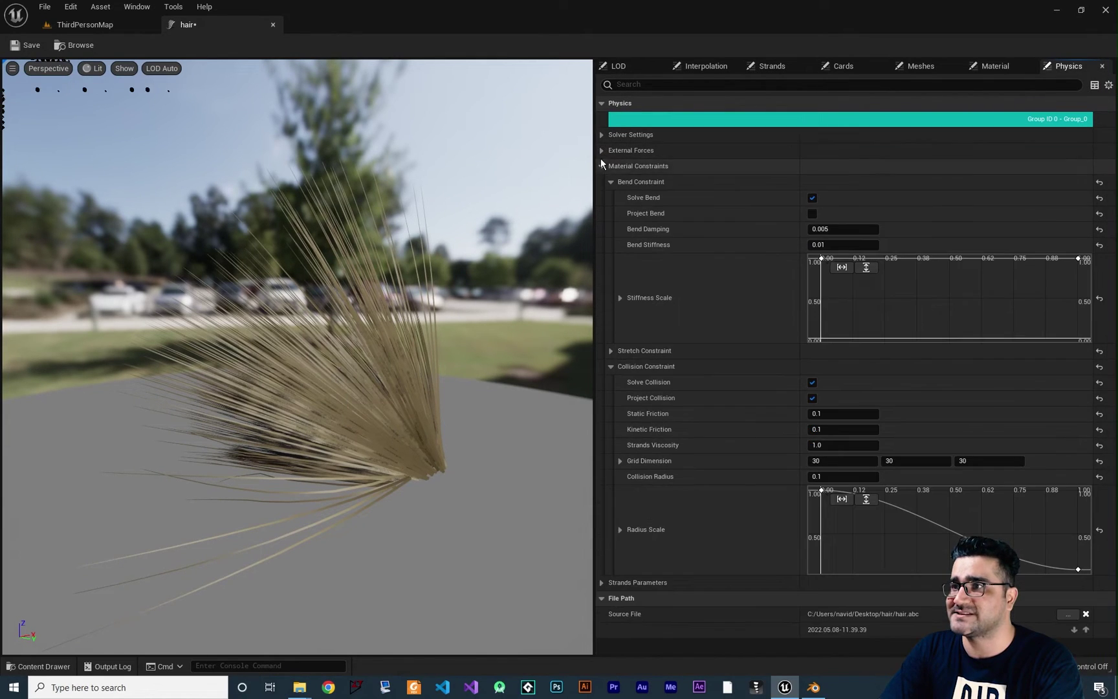
{"action": "left_click", "coordinate": [602, 166]}
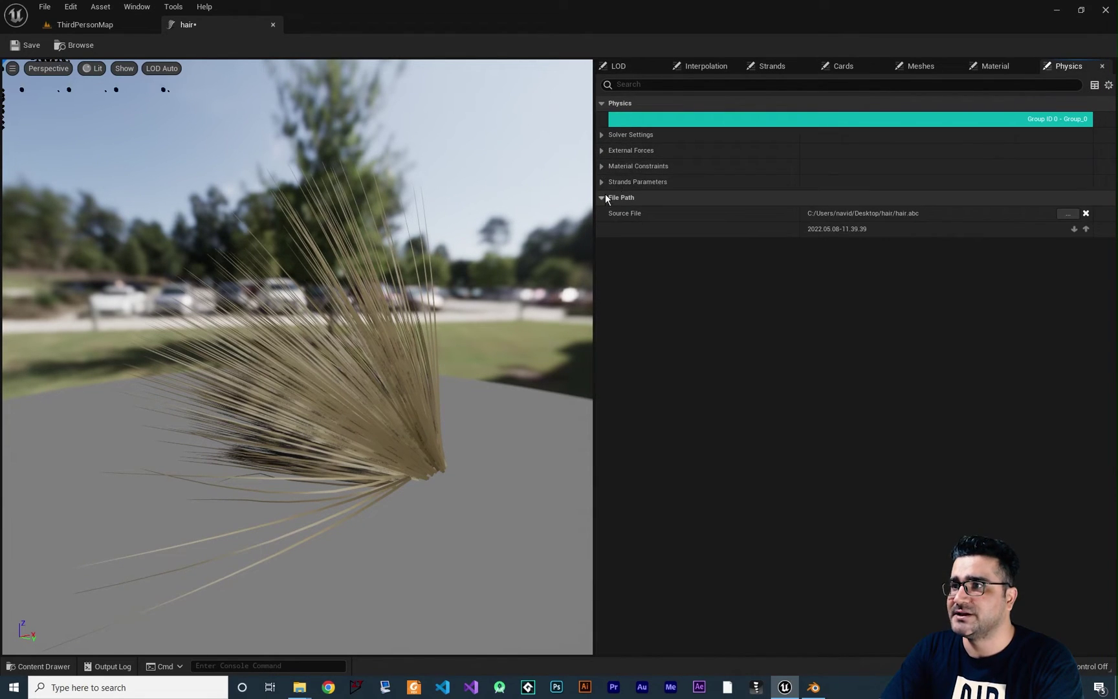
{"action": "left_click", "coordinate": [601, 135]}
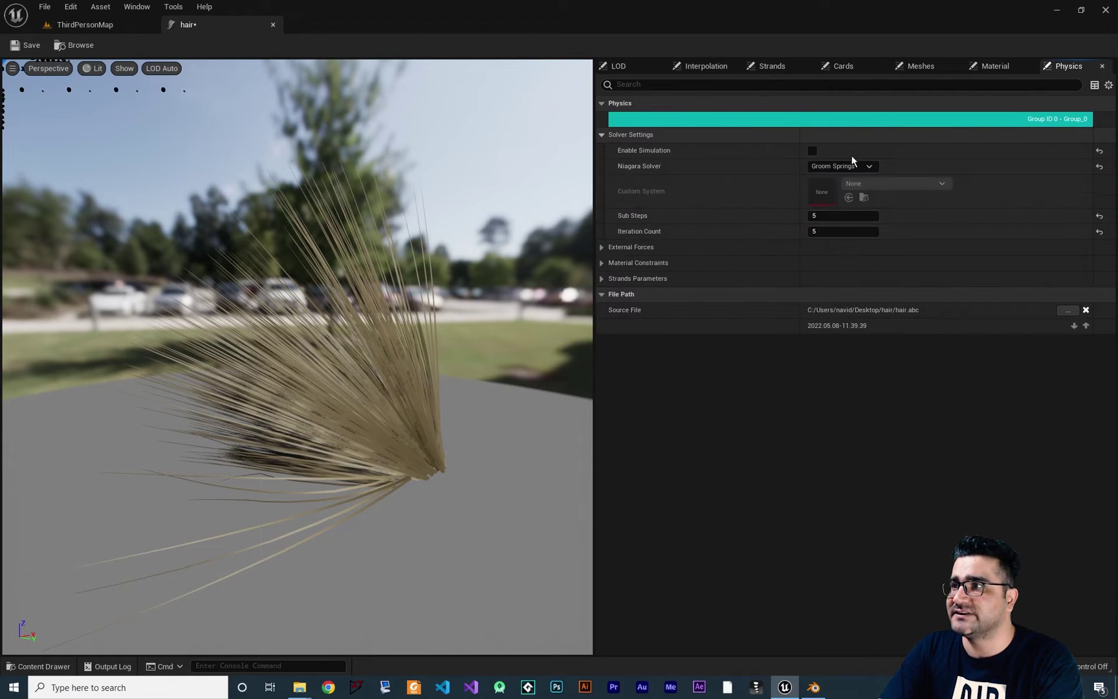
{"action": "left_click", "coordinate": [811, 151]}
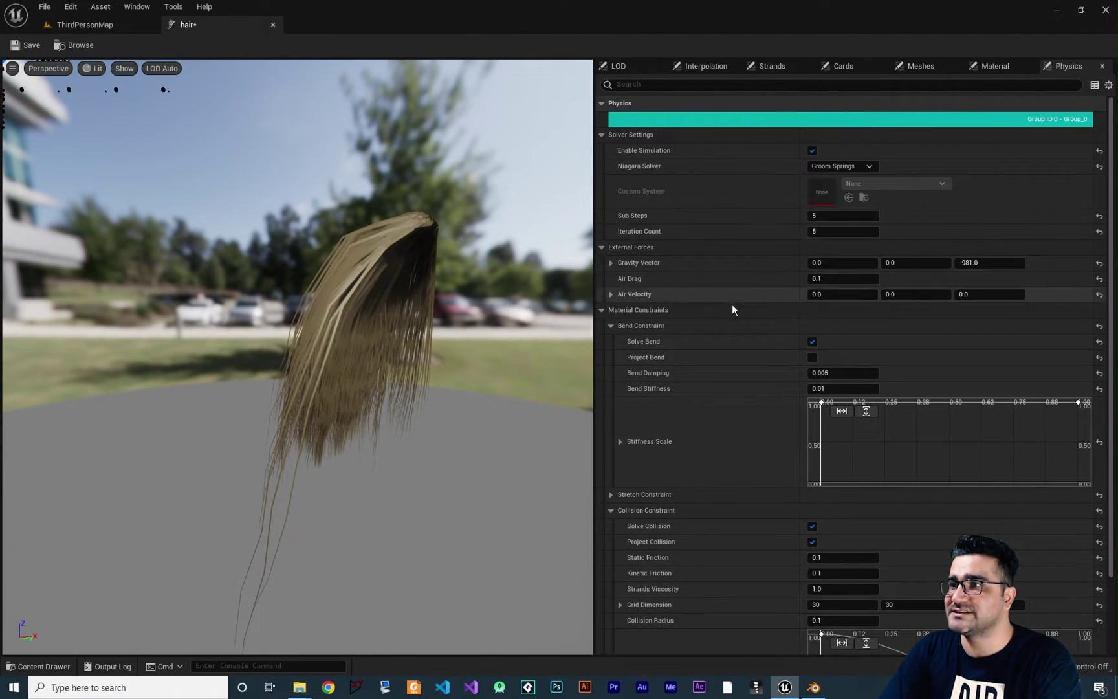
- Try a Y air velocity of about 0.73 in the hair's External Forces and collapse the physics groups
{"action": "left_click", "coordinate": [977, 250]}
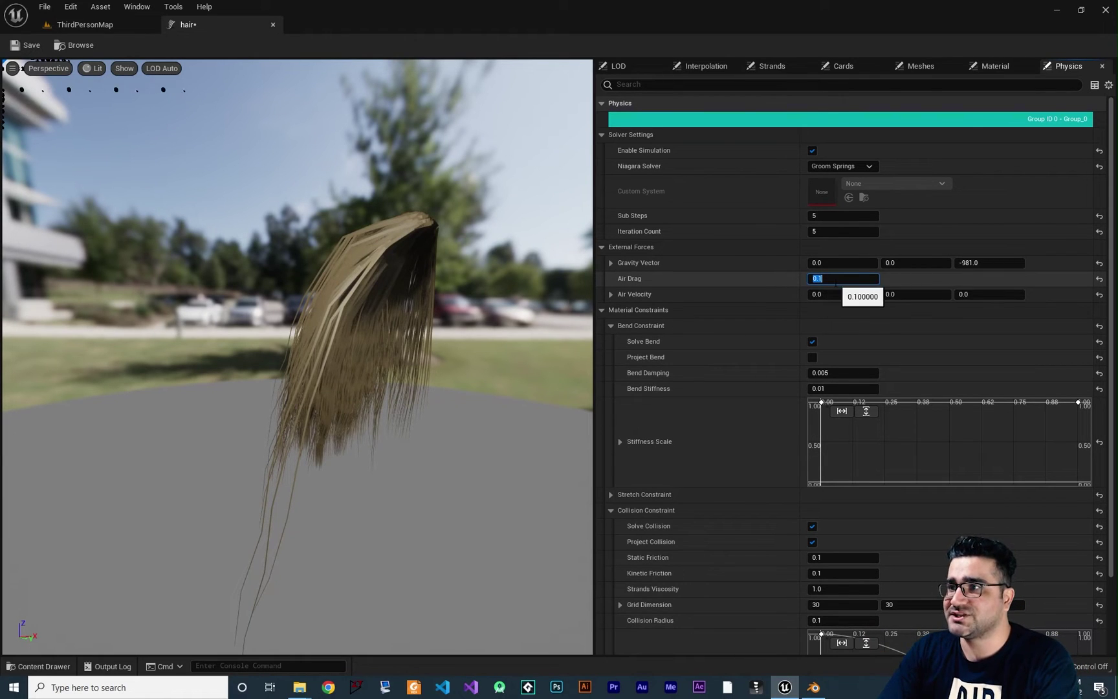
{"action": "left_click", "coordinate": [900, 295]}
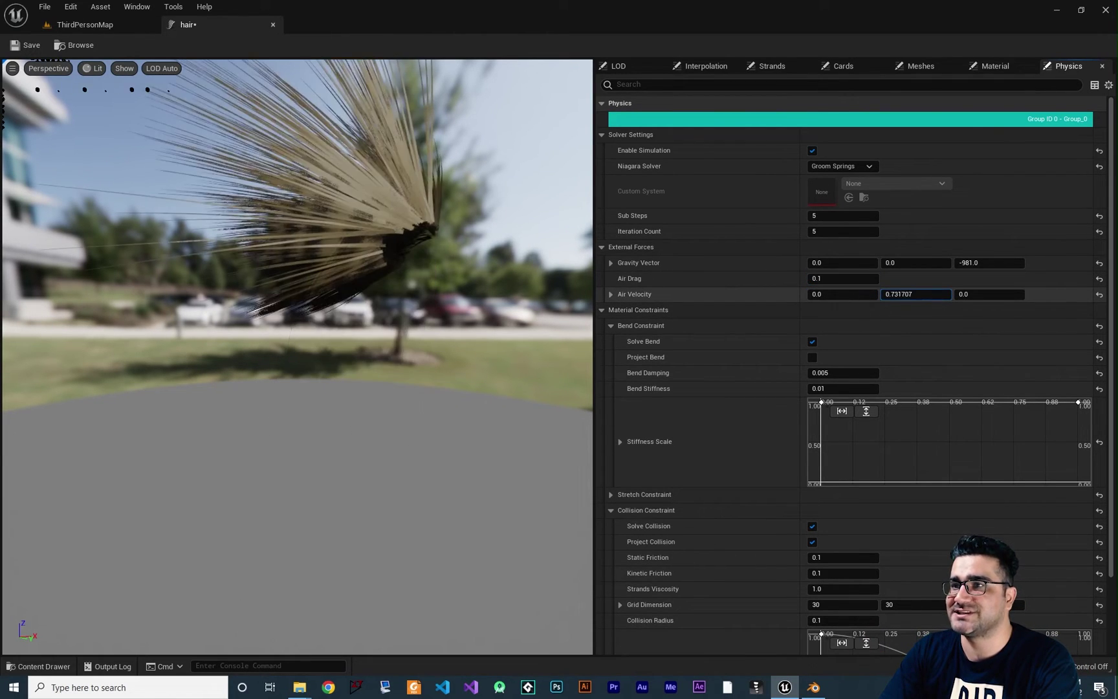
{"action": "left_click", "coordinate": [602, 311]}
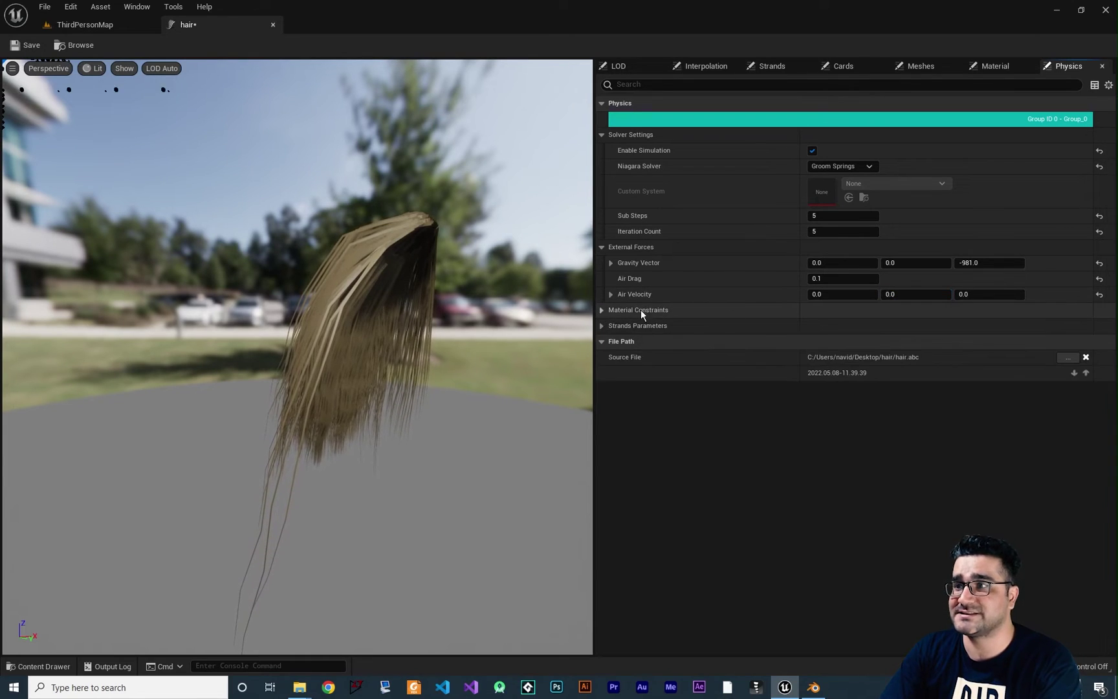
{"action": "left_click", "coordinate": [600, 247]}
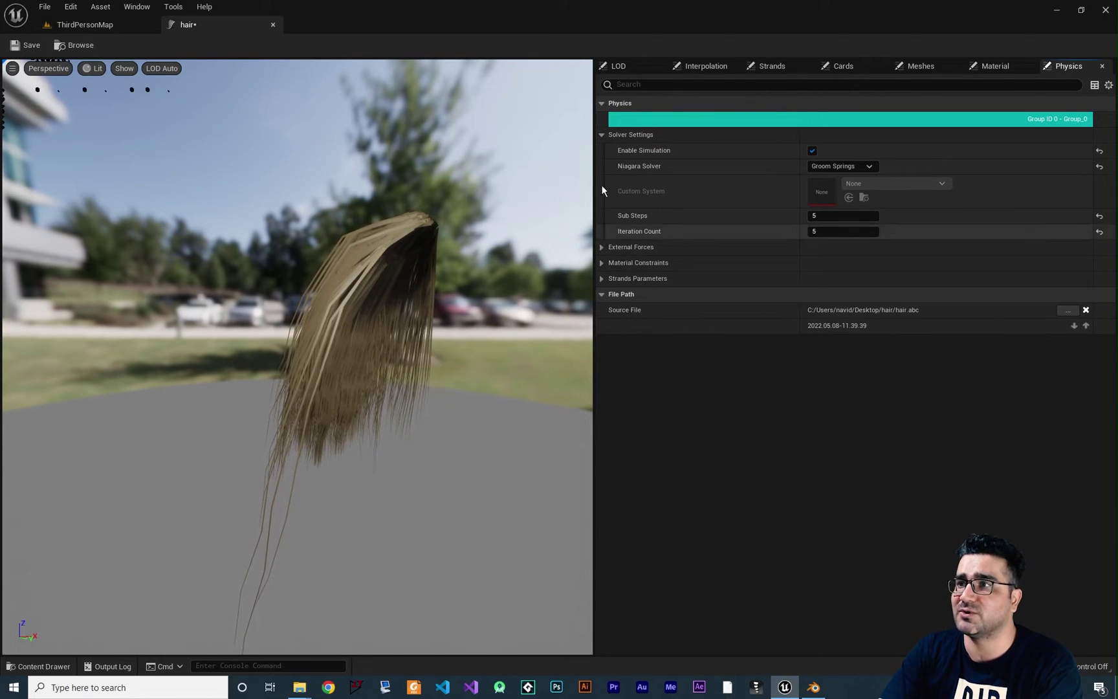
{"action": "left_click", "coordinate": [602, 136]}
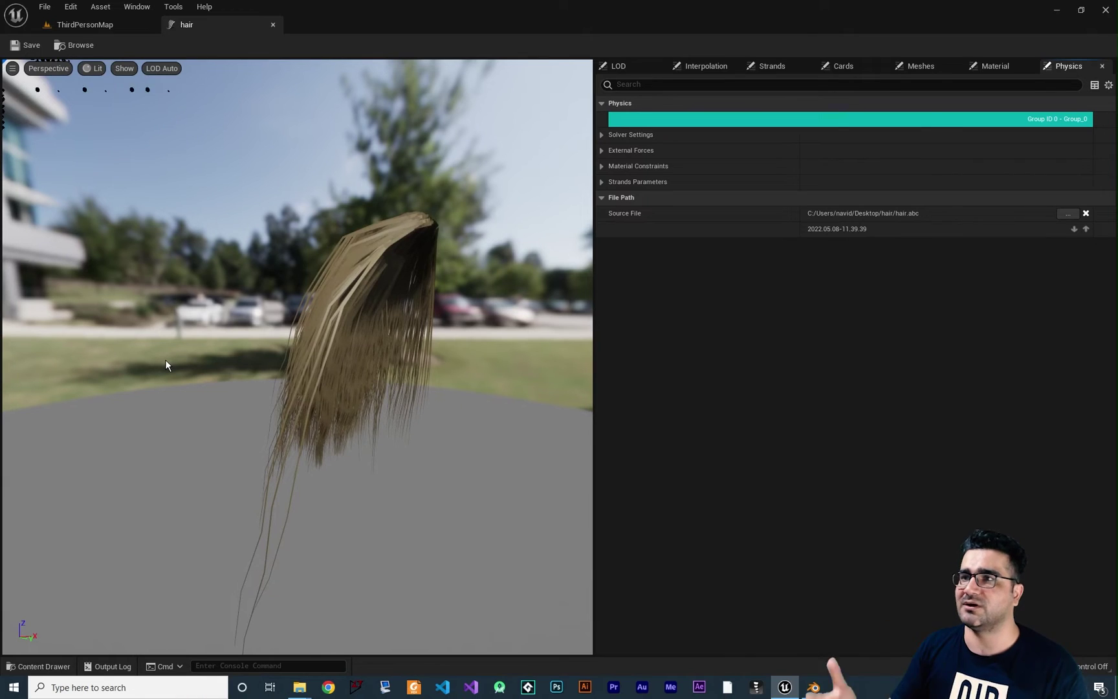
- Open the BP_ThirdPersonCharacter blueprint from the ThirdPerson Blueprints folder
{"action": "left_click", "coordinate": [39, 666]}
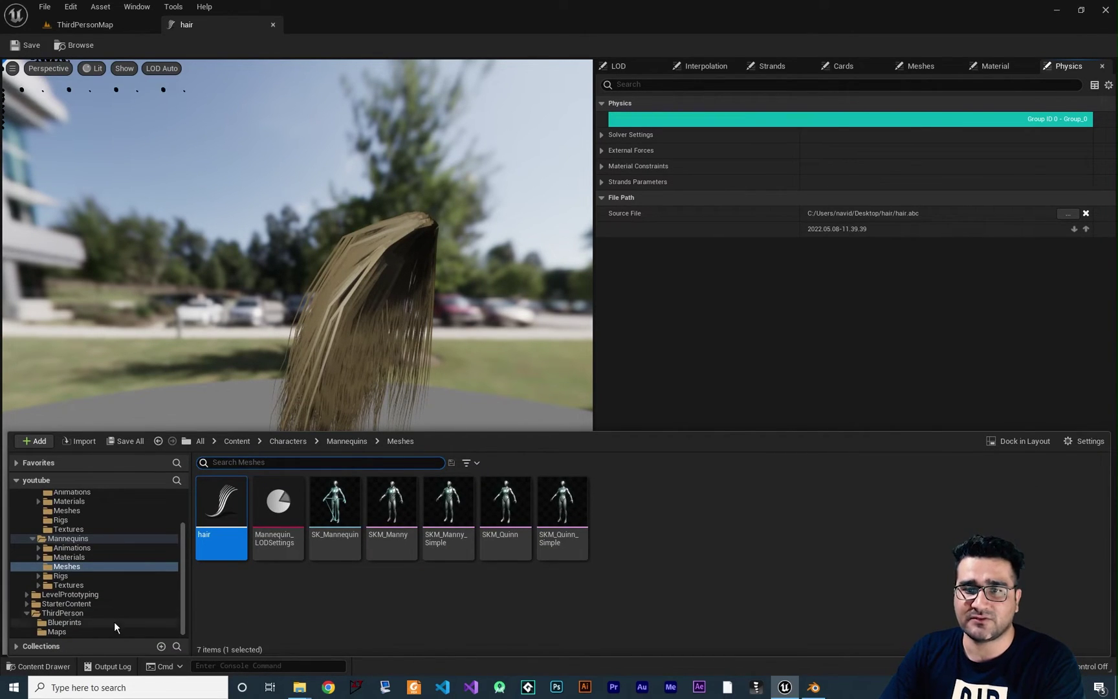
{"action": "left_click", "coordinate": [82, 622]}
{"action": "double_click", "coordinate": [217, 549]}
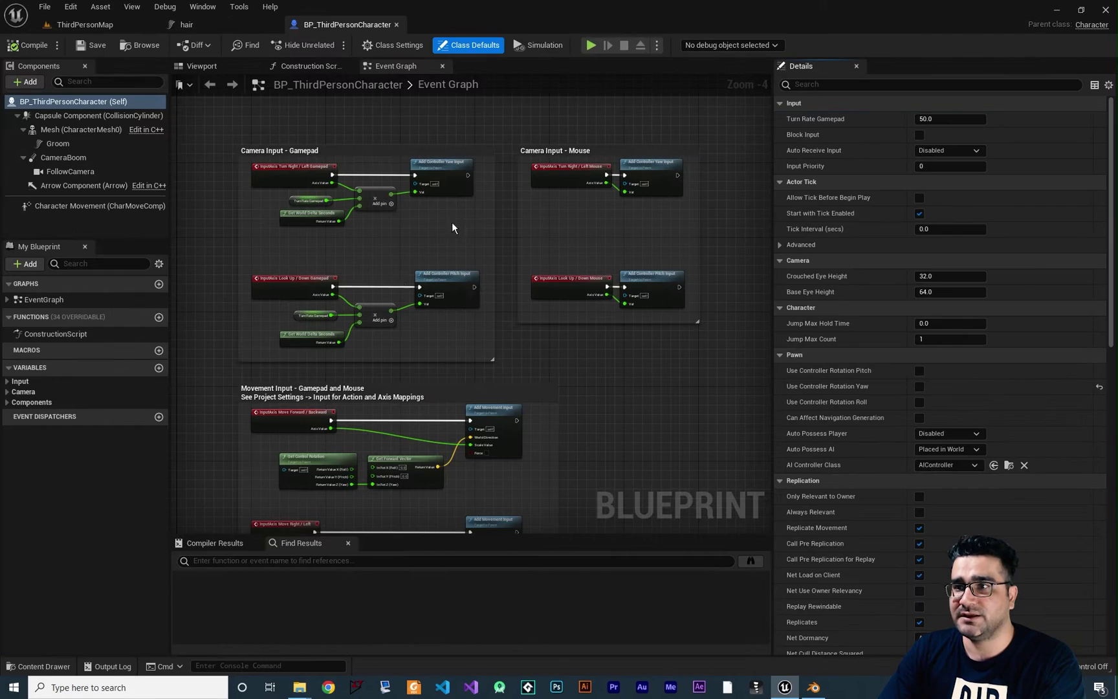
- Play-test ThirdPersonMap by running the character forward, and stop the session
{"action": "left_click", "coordinate": [84, 25]}
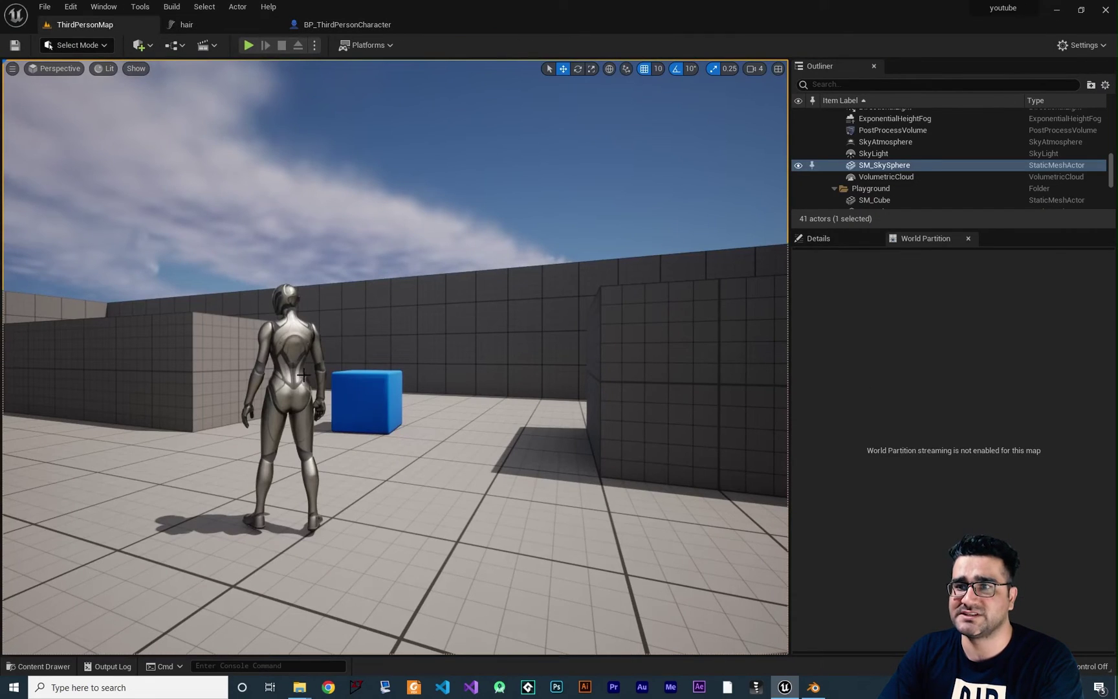
{"action": "left_click", "coordinate": [247, 45]}
{"action": "key", "text": "w"}
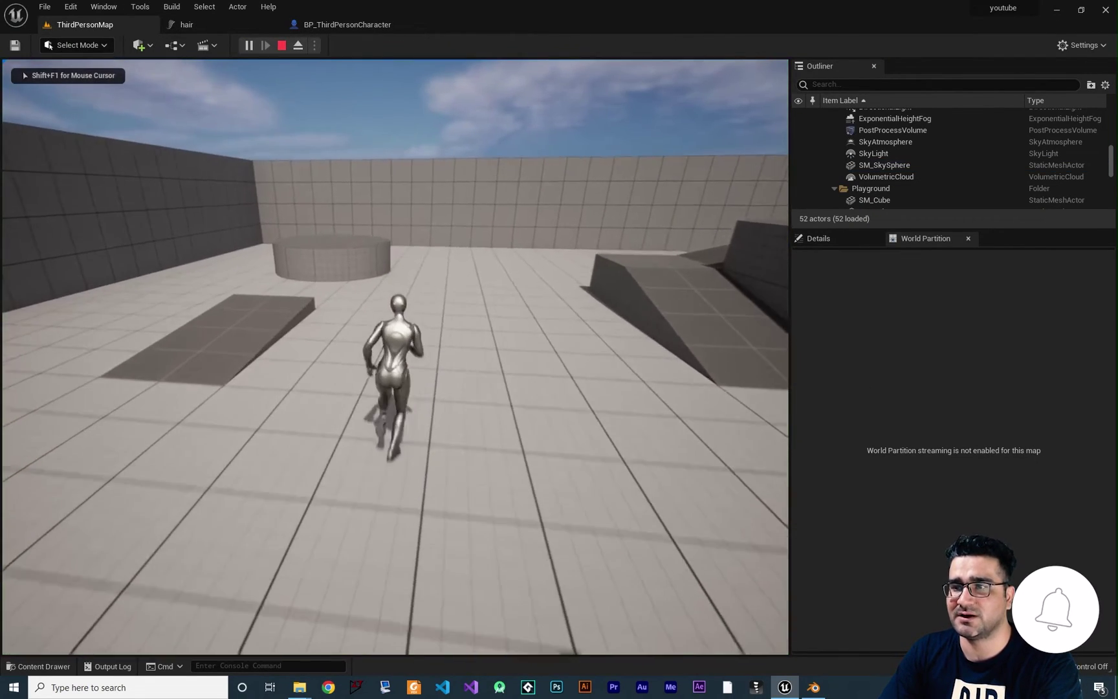
{"action": "key", "text": "Escape"}
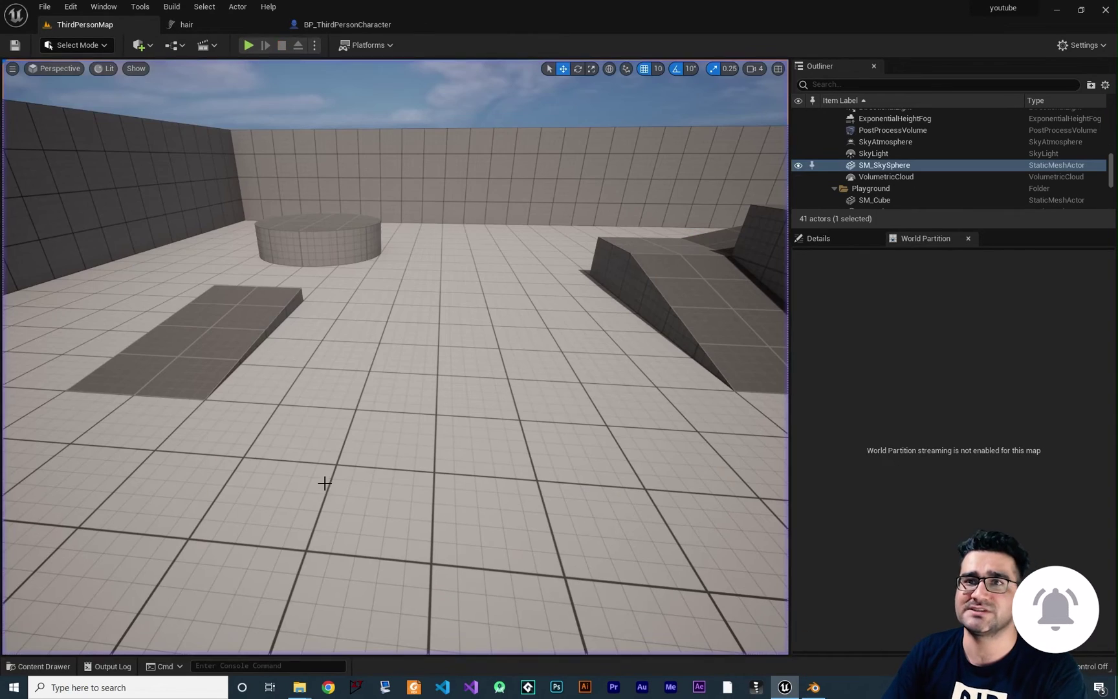
- Replace the existing Groom component in BP_ThirdPersonCharacter with a new Groom component under the character's Mesh
{"action": "left_click", "coordinate": [352, 25]}
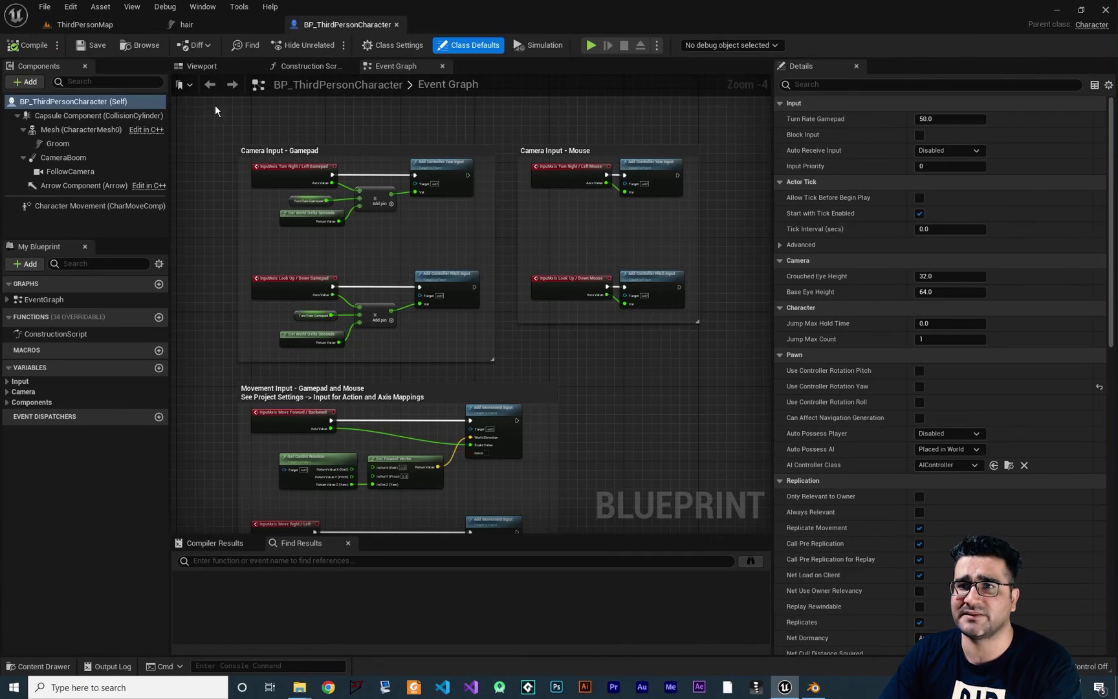
{"action": "left_click", "coordinate": [204, 65]}
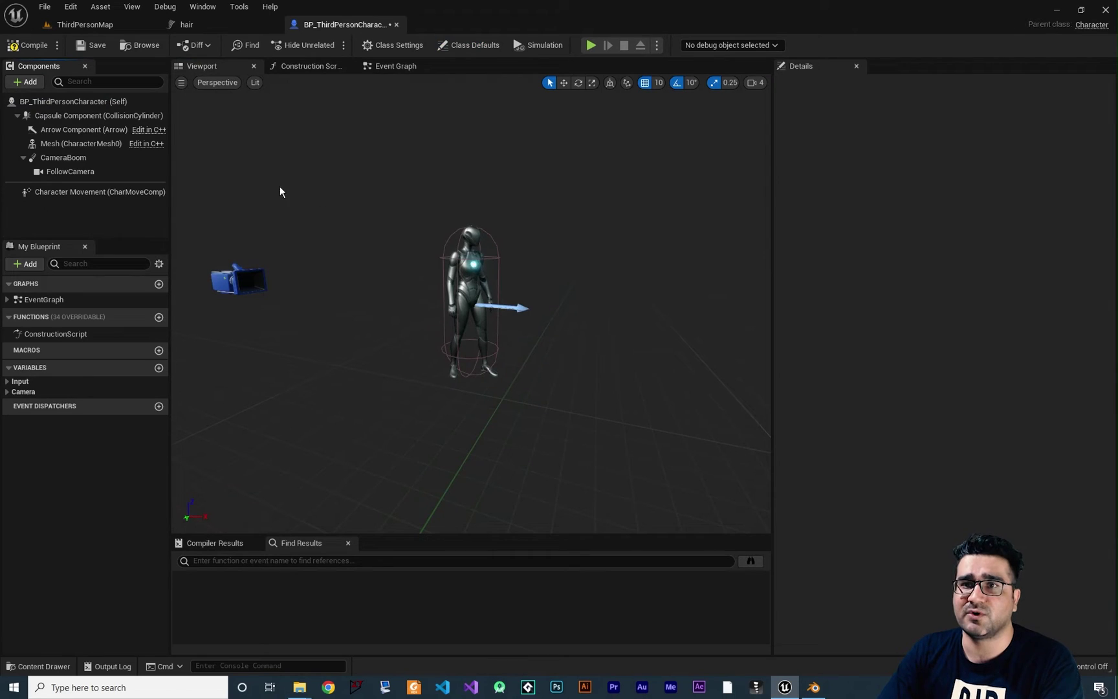
{"action": "left_click", "coordinate": [62, 146]}
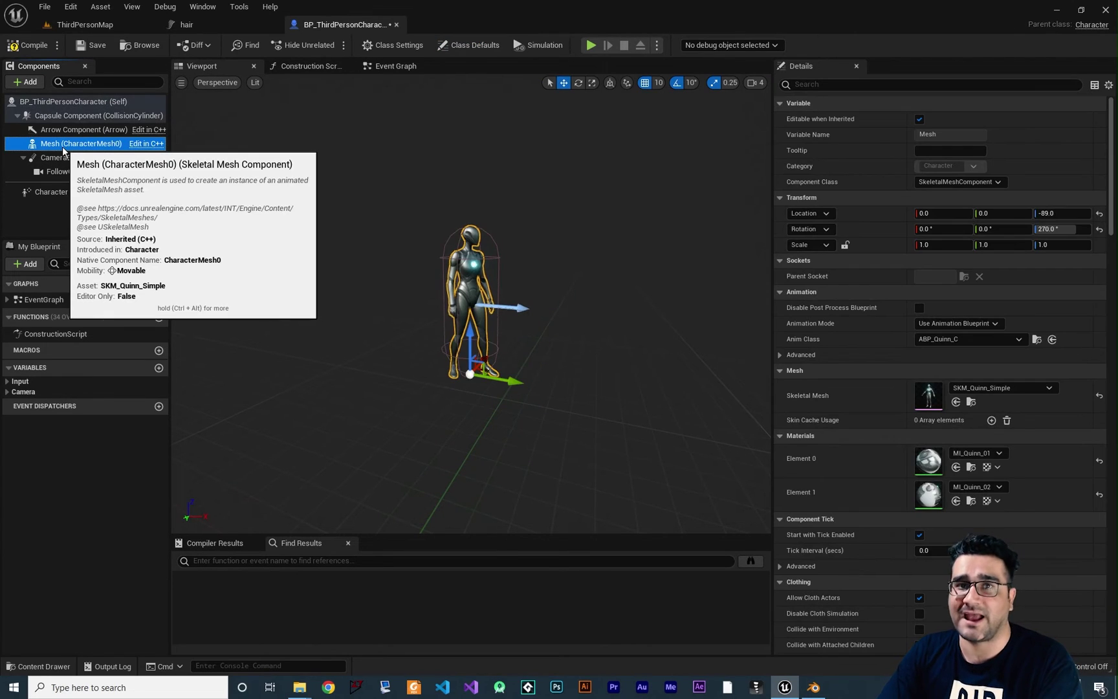
{"action": "left_click", "coordinate": [28, 81]}
{"action": "type", "text": "groo"}
{"action": "left_click", "coordinate": [30, 117]}
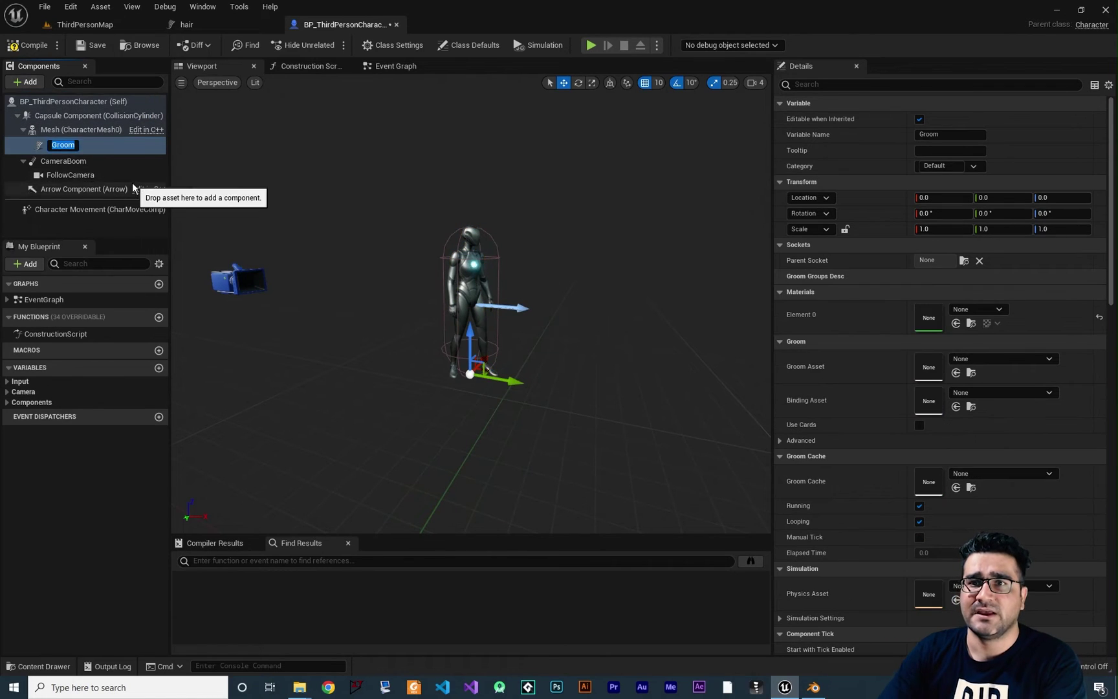
{"action": "left_click", "coordinate": [40, 147]}
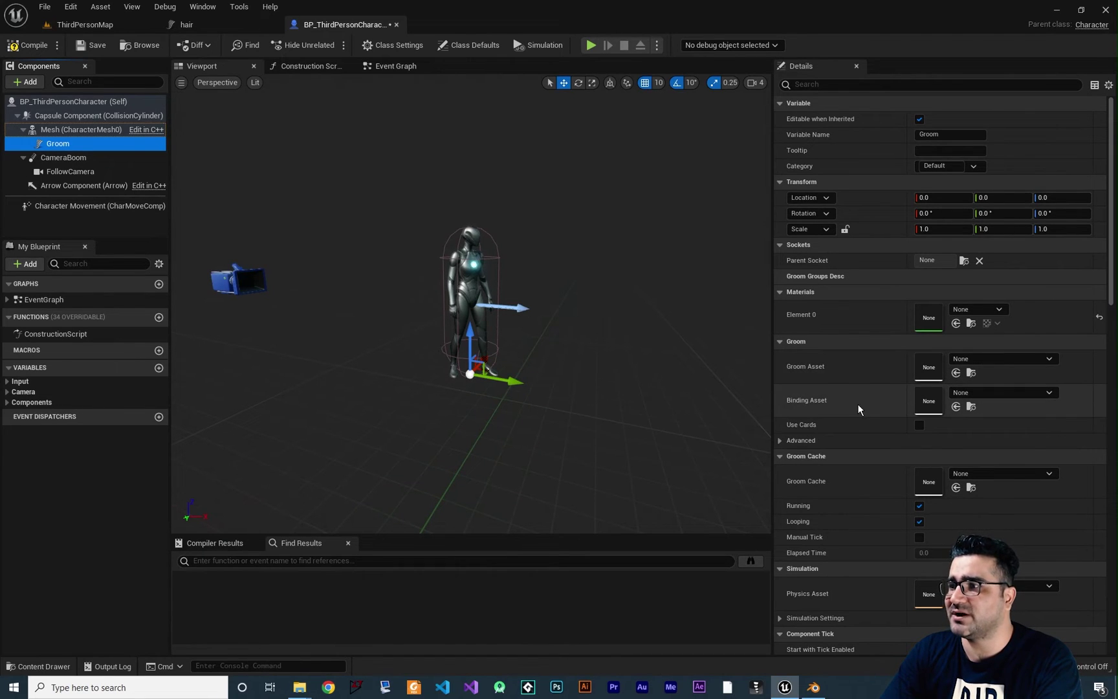
- Assign the hair asset from the Mannequins Meshes folder as the component's Groom Asset and compile the blueprint
{"action": "scroll", "coordinate": [944, 367], "scroll_direction": "down", "scroll_amount": 3}
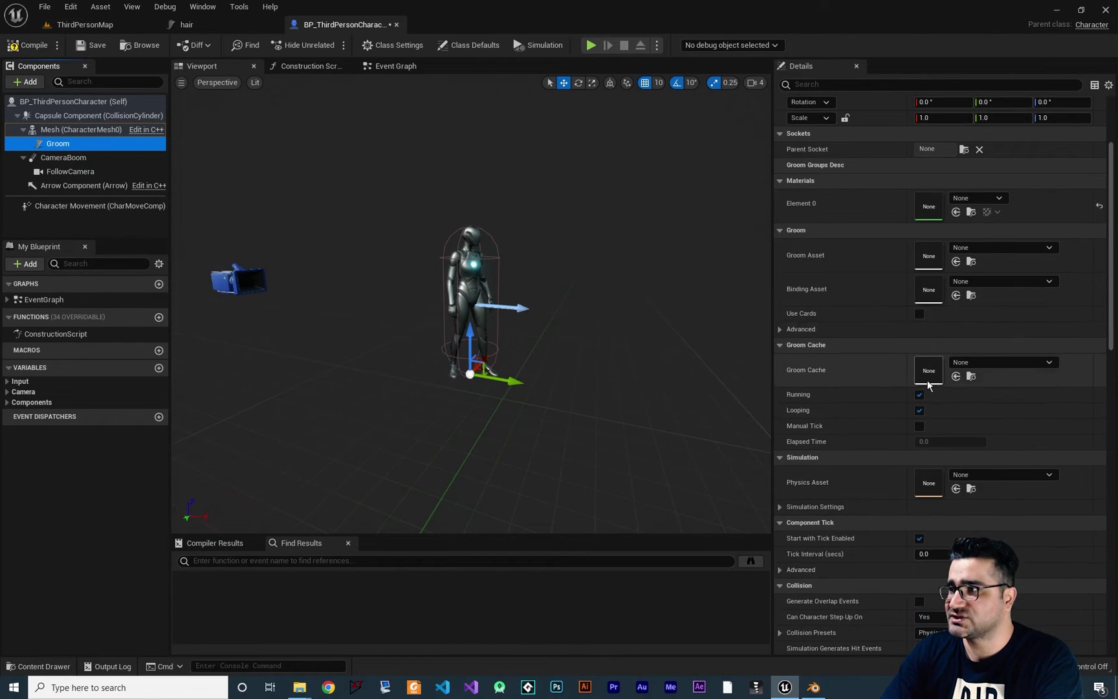
{"action": "left_click", "coordinate": [43, 666]}
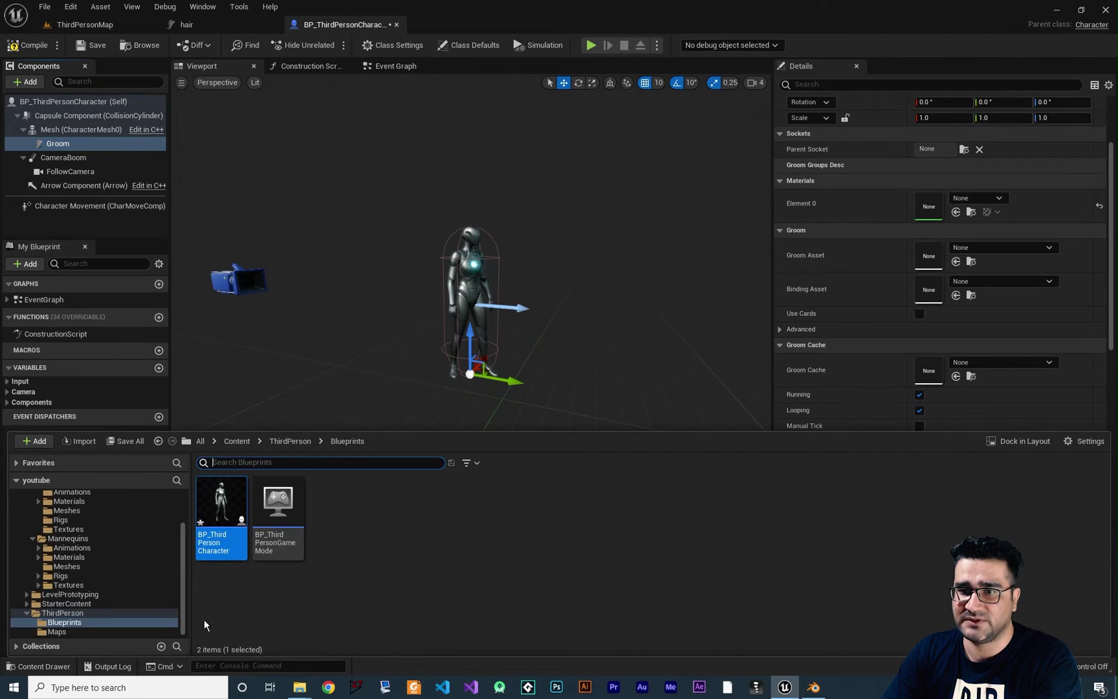
{"action": "left_click", "coordinate": [67, 566]}
{"action": "left_click_drag", "start_coordinate": [221, 513], "coordinate": [945, 247]}
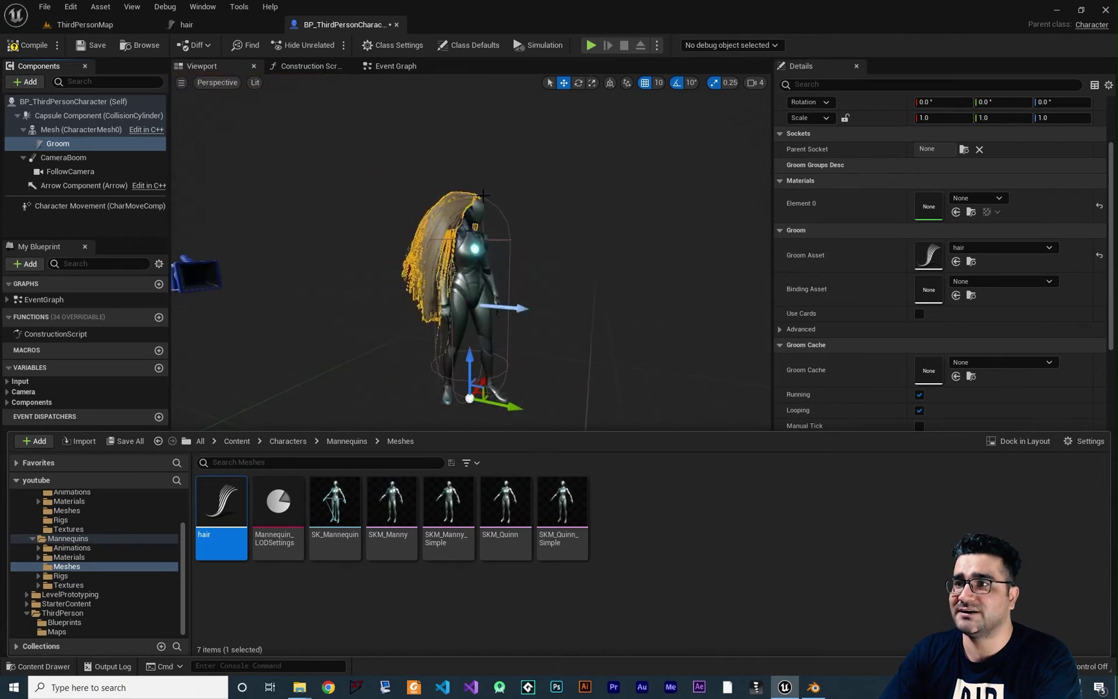
{"action": "left_click", "coordinate": [31, 47]}
- Play-test ThirdPersonMap, moving the character in several directions to check the hair's motion, and stop the session
{"action": "left_click", "coordinate": [88, 26]}
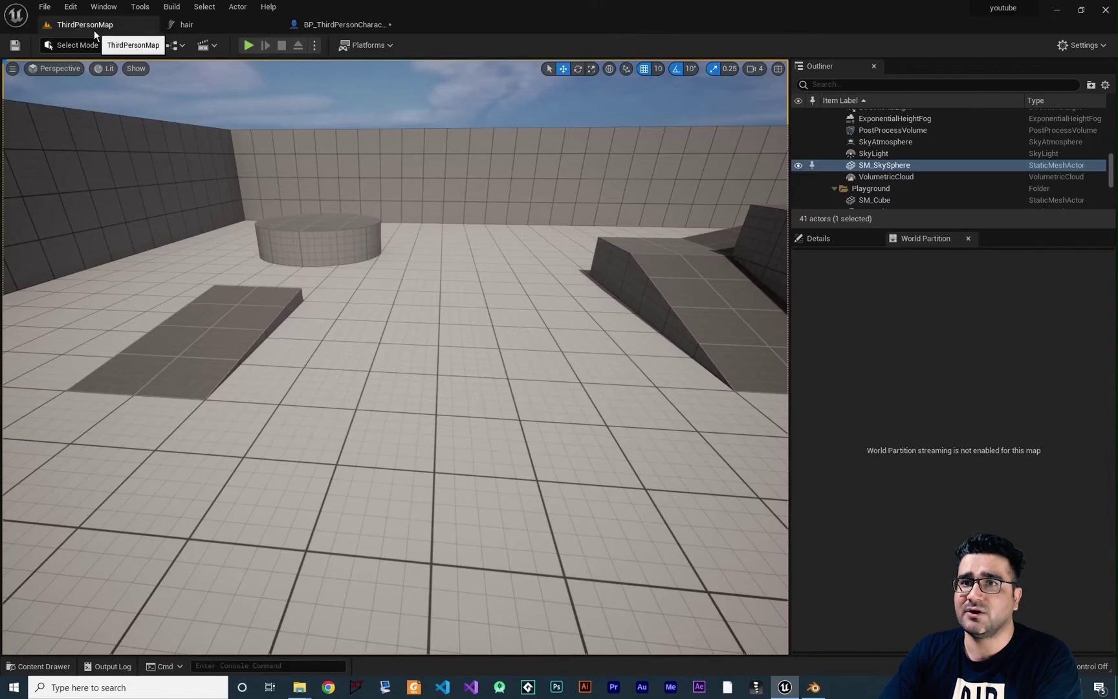
{"action": "left_click", "coordinate": [248, 46]}
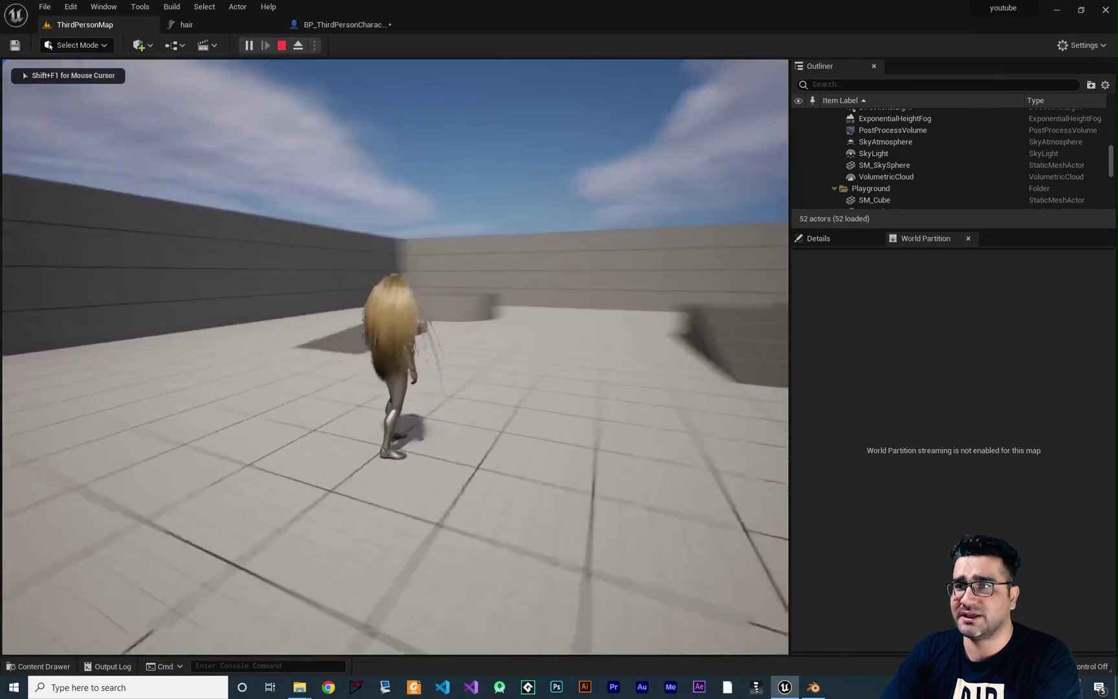
{"action": "key", "text": "a"}
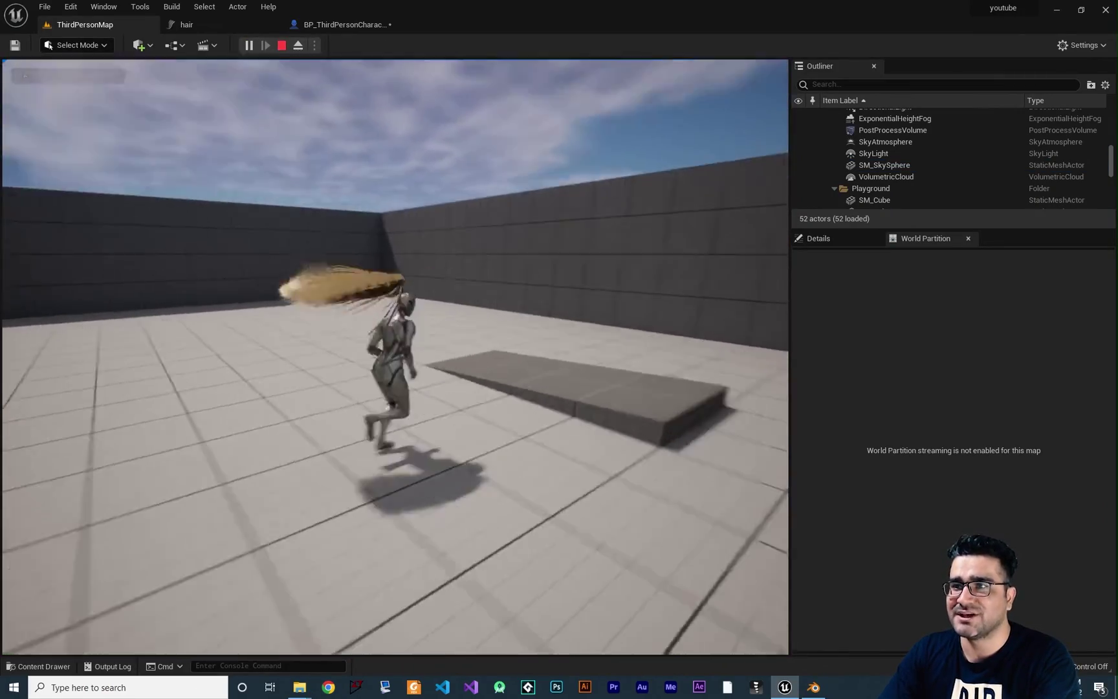
{"action": "key", "text": "w"}
{"action": "key", "text": "s"}
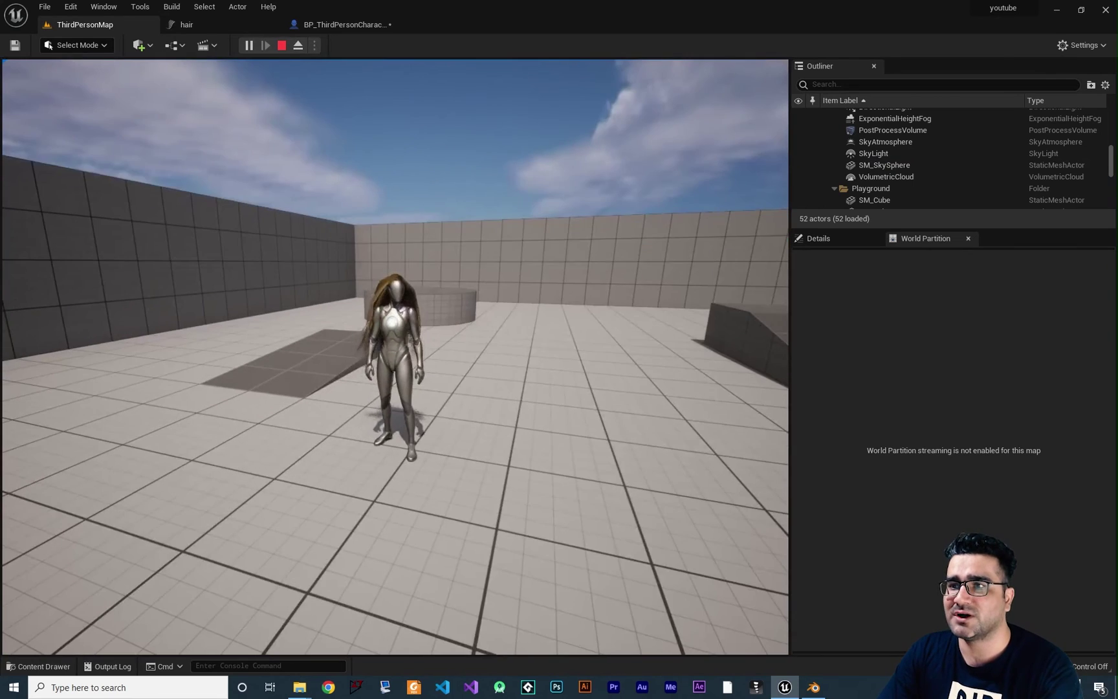
{"action": "key", "text": "Escape"}
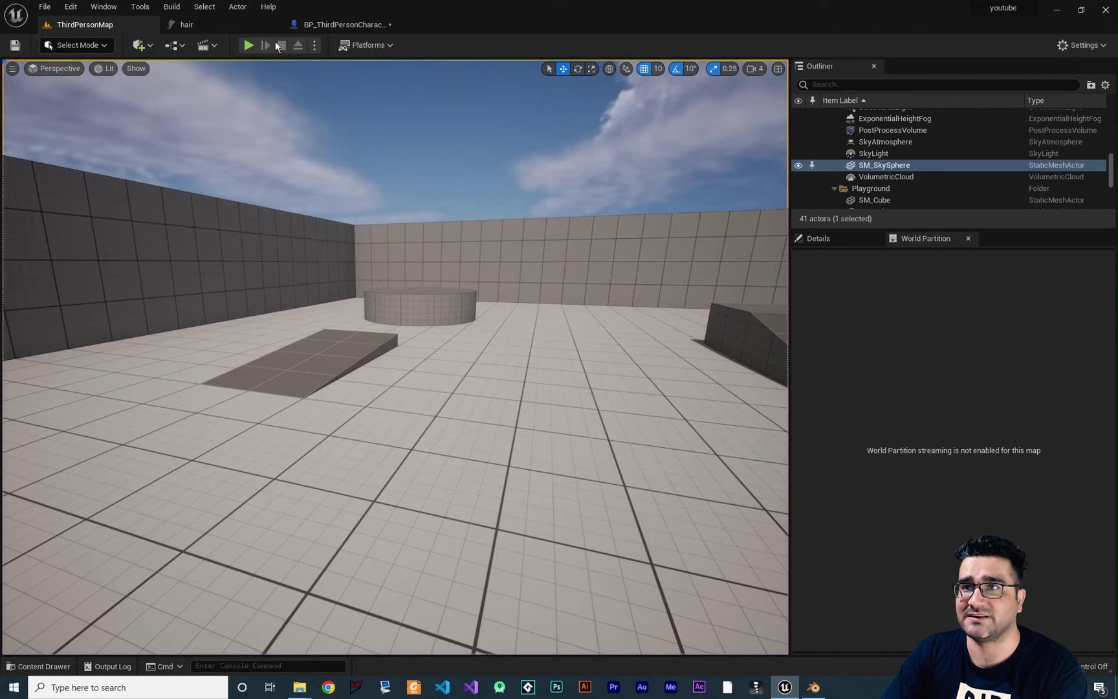
- Create a groom binding from the hair asset with SKM_Quinn_Simple as the target skeletal mesh, and close the binding's editor window
{"action": "left_click", "coordinate": [40, 666]}
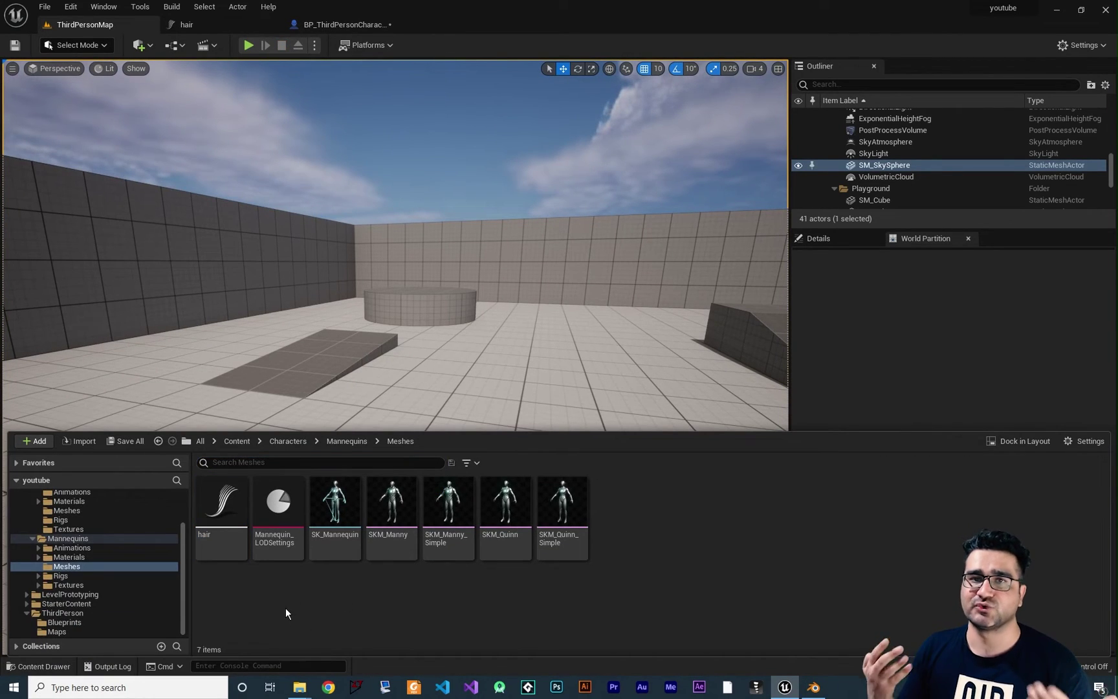
{"action": "right_click", "coordinate": [224, 511]}
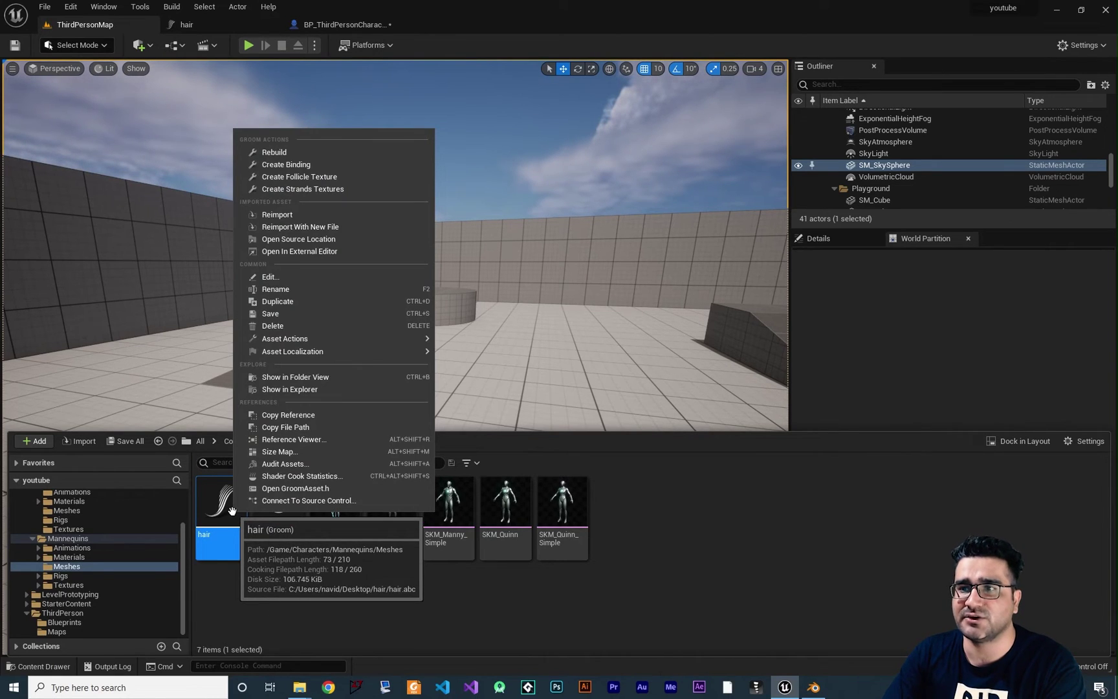
{"action": "left_click", "coordinate": [291, 165]}
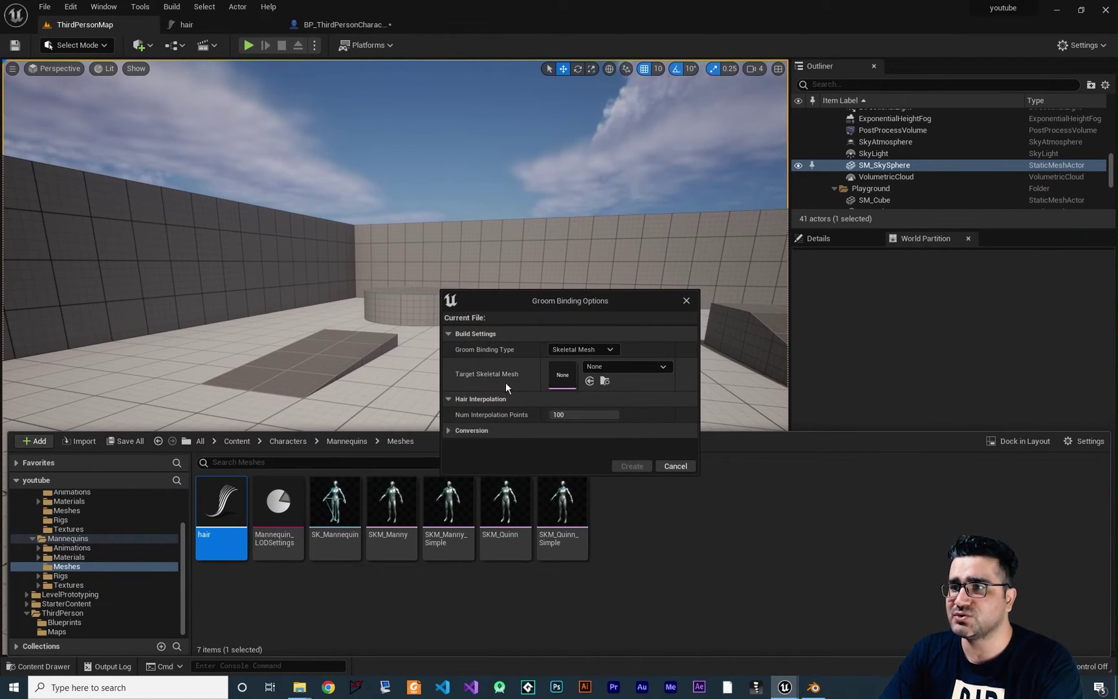
{"action": "left_click", "coordinate": [605, 366]}
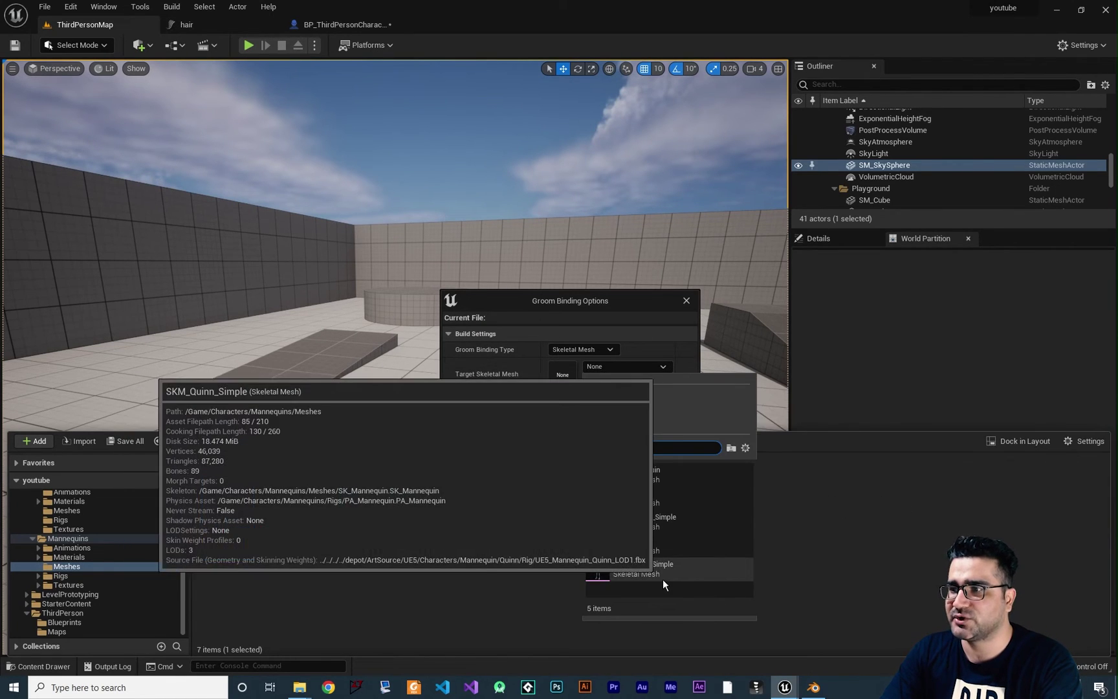
{"action": "left_click", "coordinate": [661, 573]}
{"action": "left_click", "coordinate": [632, 466]}
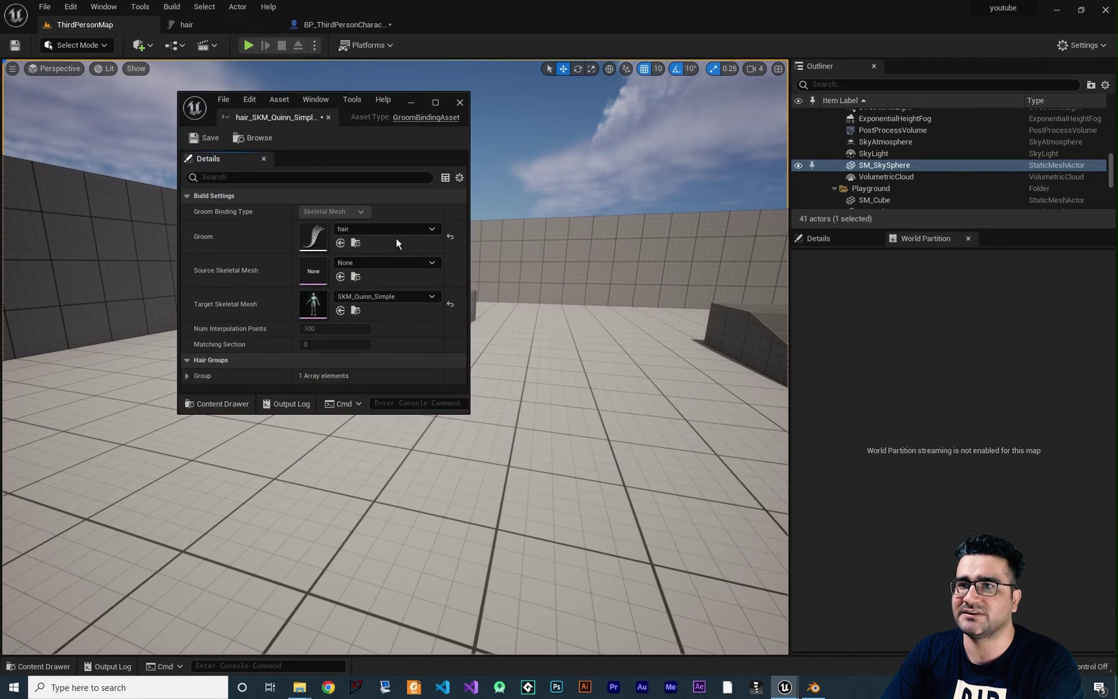
{"action": "left_click", "coordinate": [460, 103]}
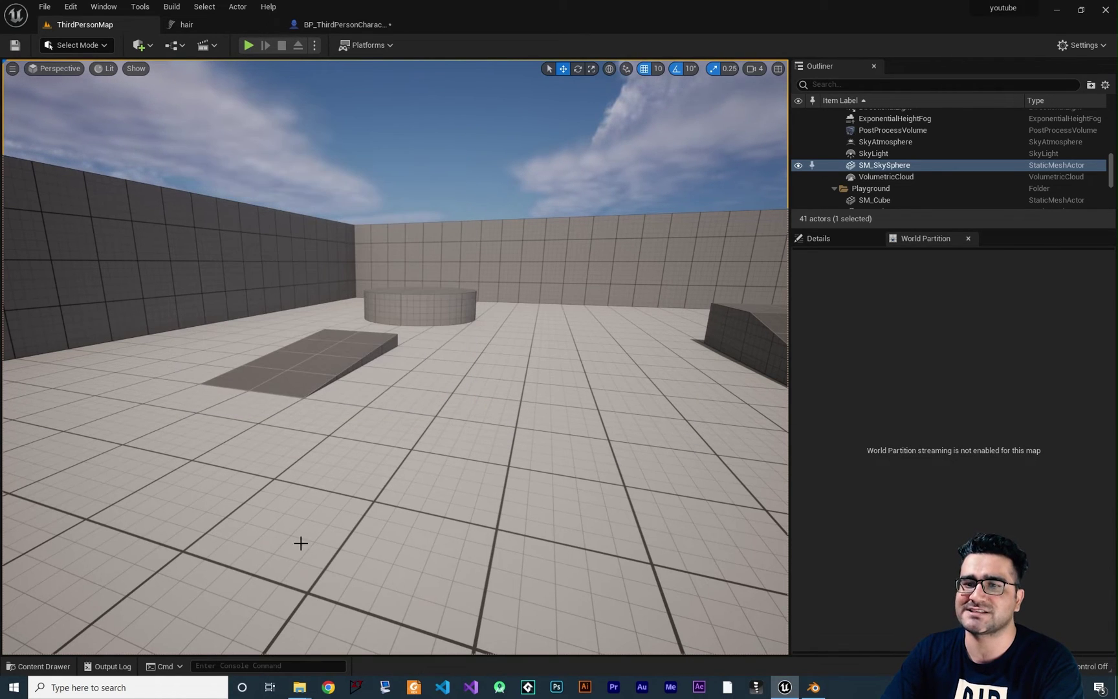
- Assign hair_SKM_Quinn_Simple_Binding as the Binding Asset of the Groom component in BP_ThirdPersonCharacter and compile the blueprint
{"action": "left_click", "coordinate": [343, 24]}
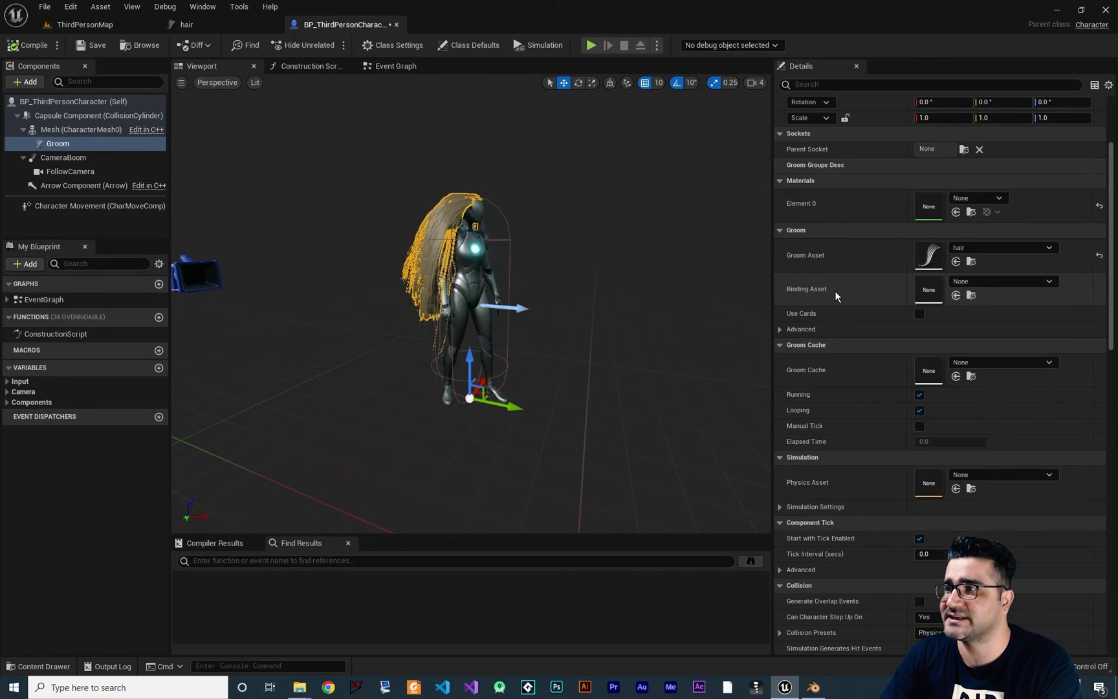
{"action": "left_click", "coordinate": [40, 665]}
{"action": "left_click_drag", "start_coordinate": [290, 520], "coordinate": [970, 290]}
{"action": "left_click", "coordinate": [39, 47]}
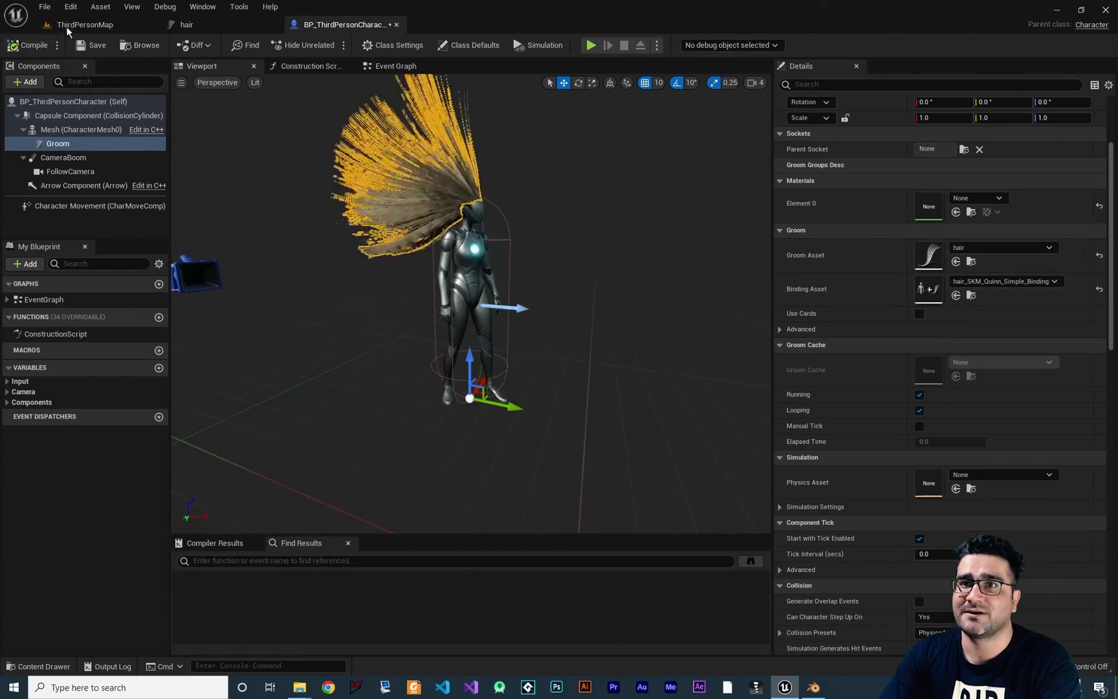
- Play-test ThirdPersonMap, running and jumping with the character to check how the bound hair moves, and stop the session
{"action": "left_click", "coordinate": [81, 25]}
{"action": "left_click", "coordinate": [253, 46]}
{"action": "left_click", "coordinate": [441, 303]}
{"action": "key", "text": "w"}
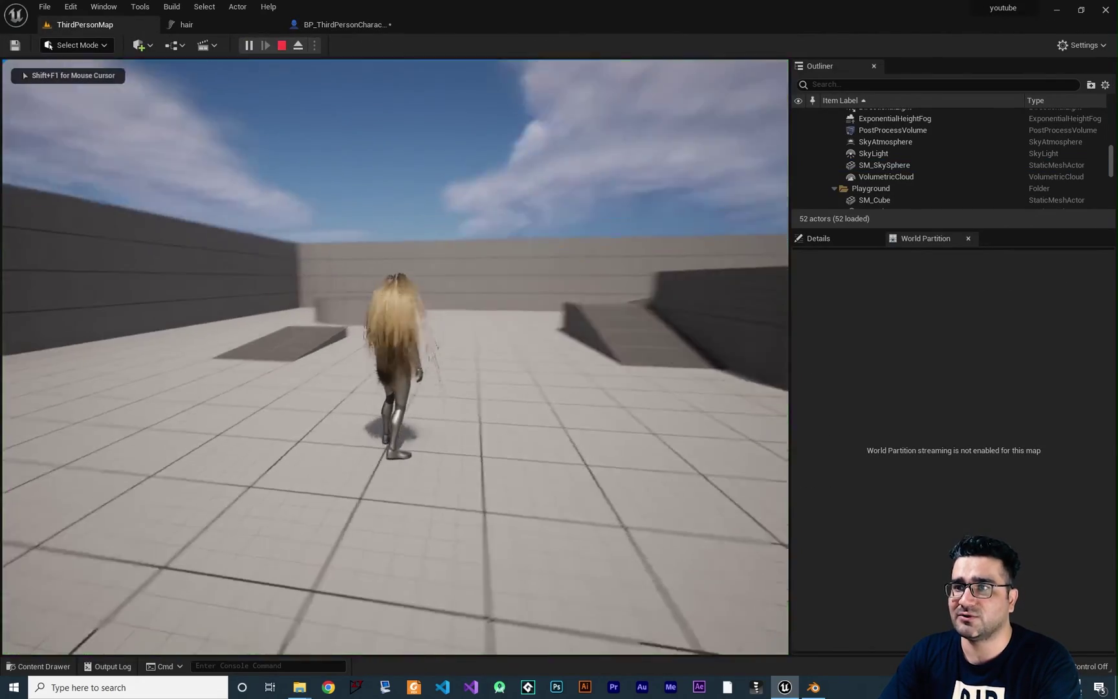
{"action": "key", "text": "w"}
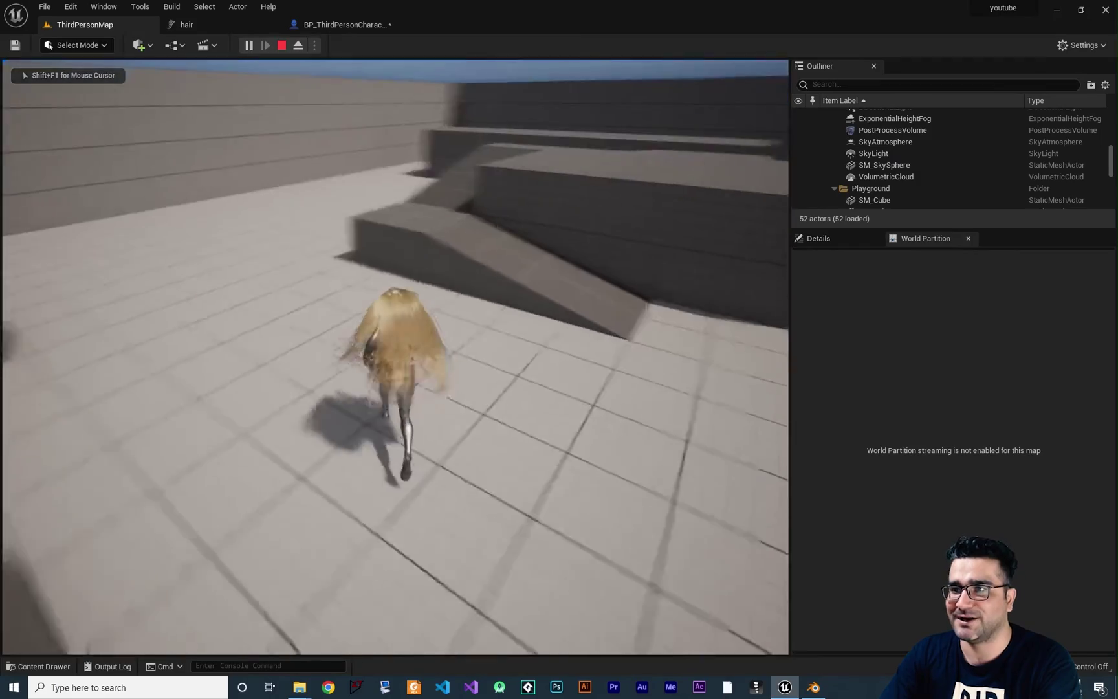
{"action": "key", "text": "w"}
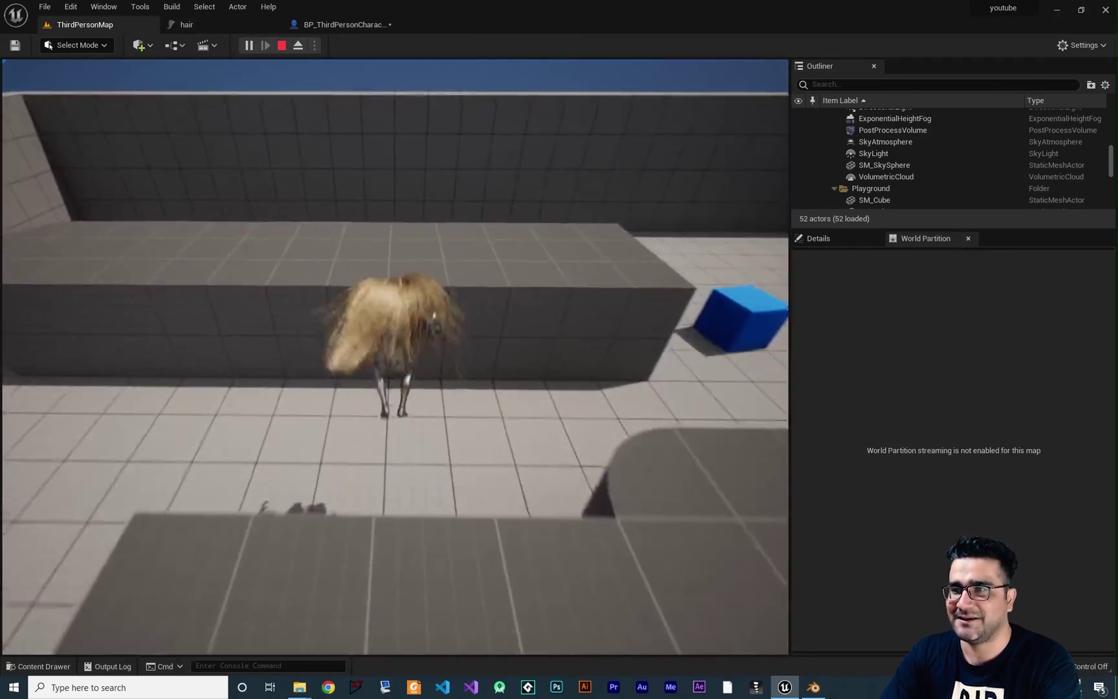
{"action": "key", "text": "w"}
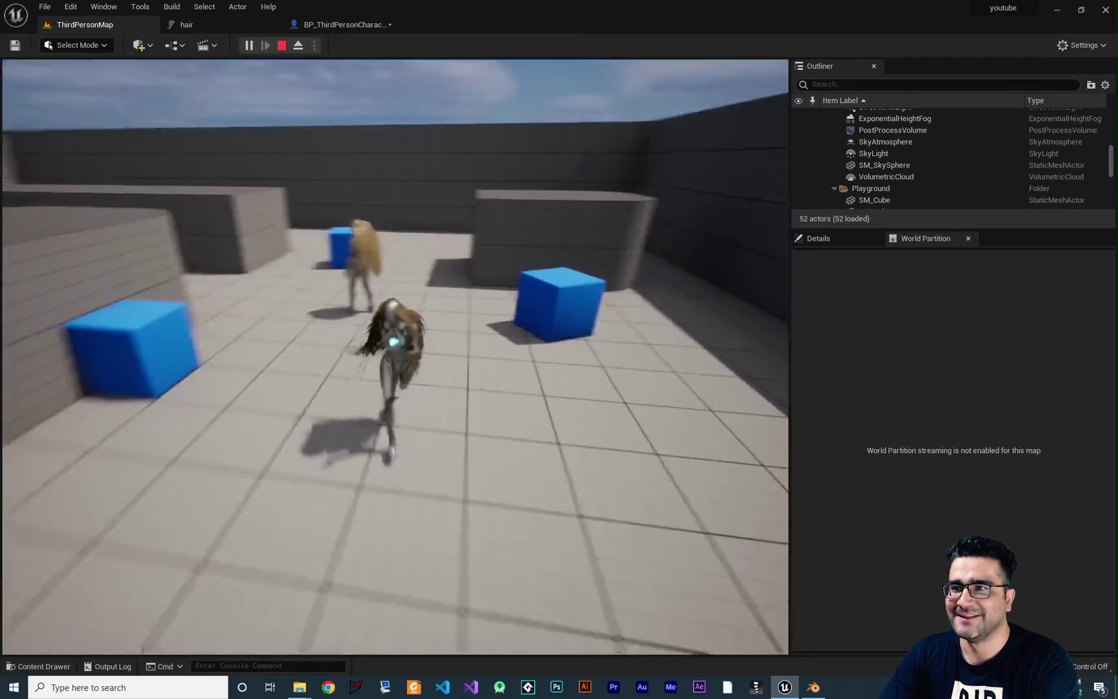
{"action": "key", "text": "w"}
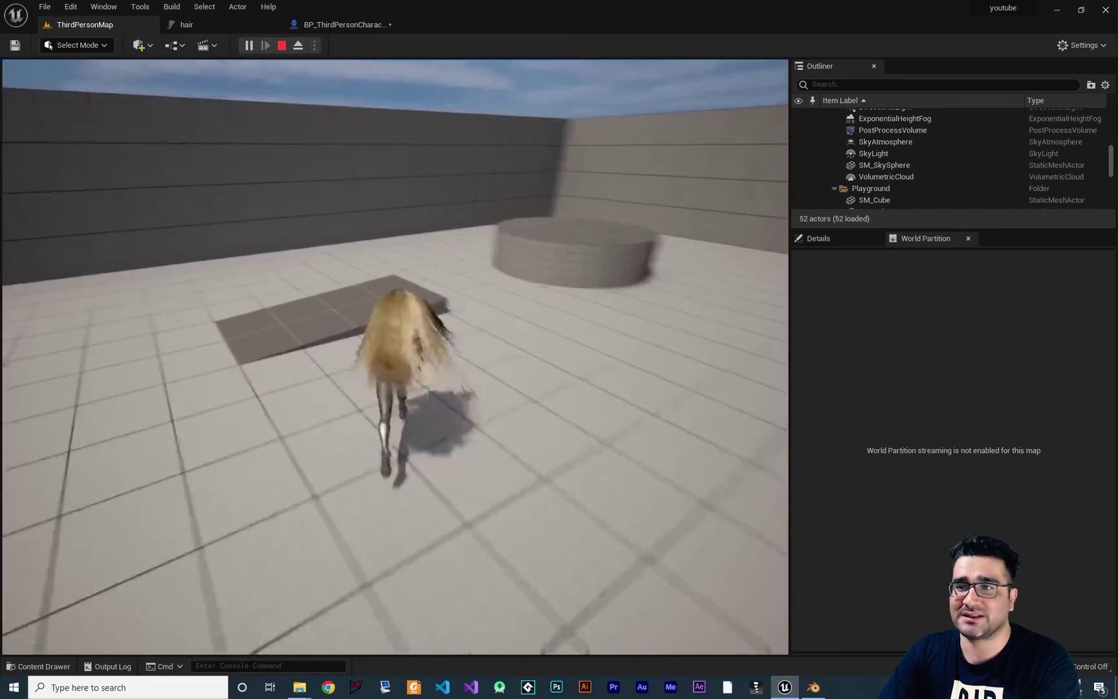
{"action": "key", "text": "w"}
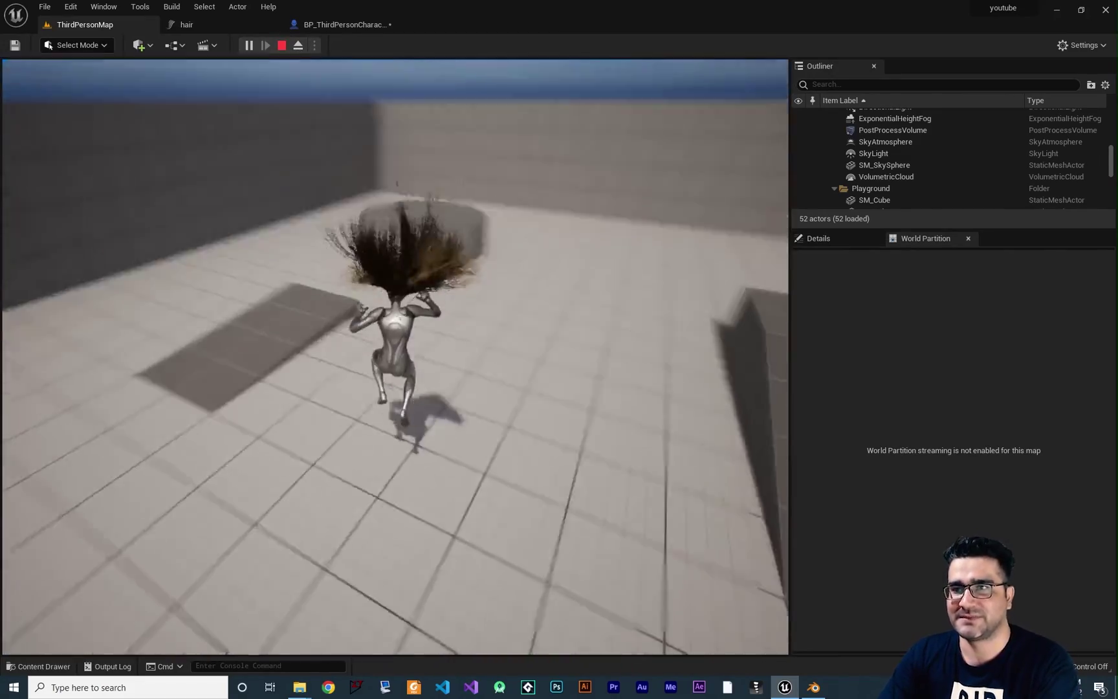
{"action": "key", "text": "Escape"}
- Save BP_ThirdPersonCharacter and create a material named M_hair in the Mannequins Meshes folder
{"action": "left_click", "coordinate": [377, 29]}
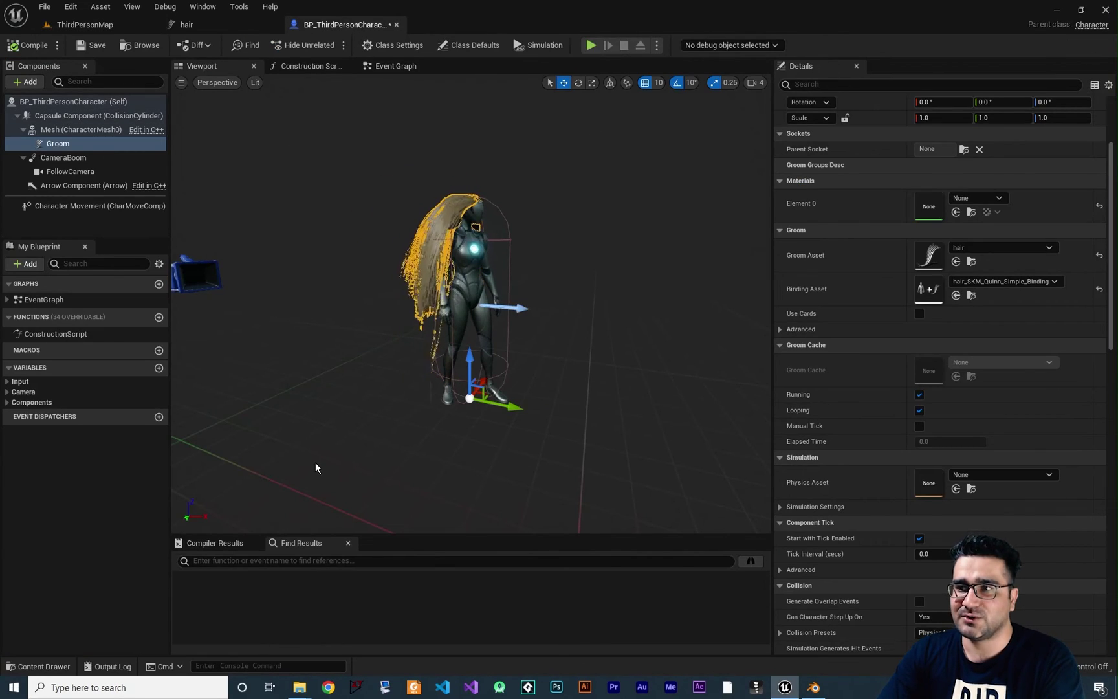
{"action": "key", "text": "ctrl+s"}
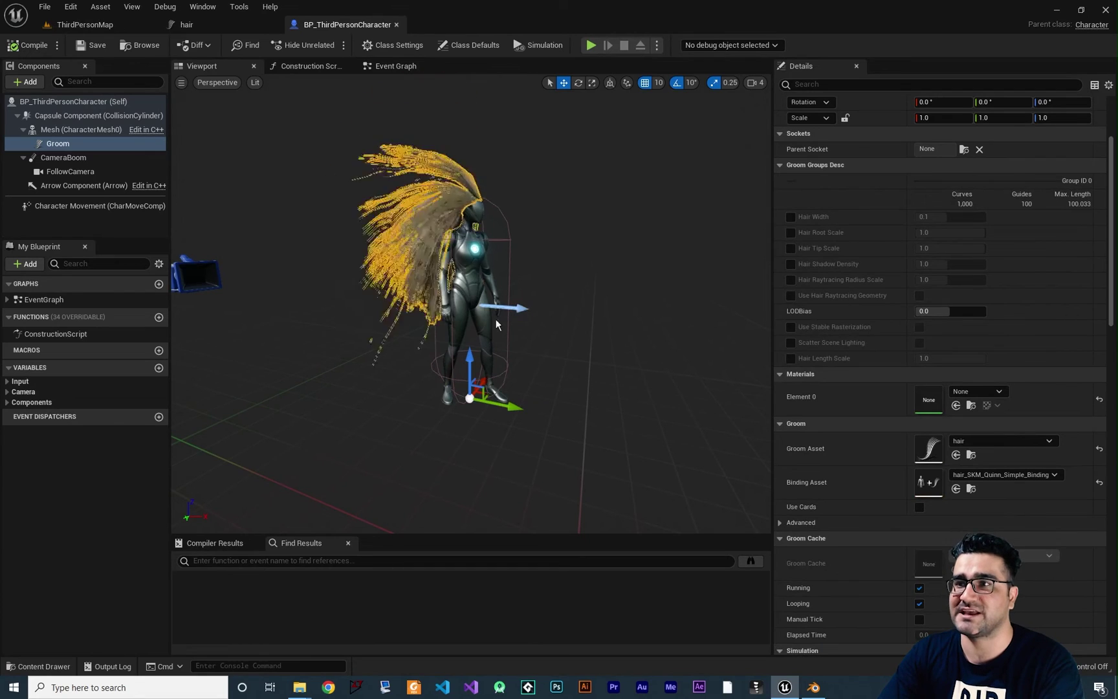
{"action": "left_click", "coordinate": [40, 666]}
{"action": "right_click", "coordinate": [406, 616]}
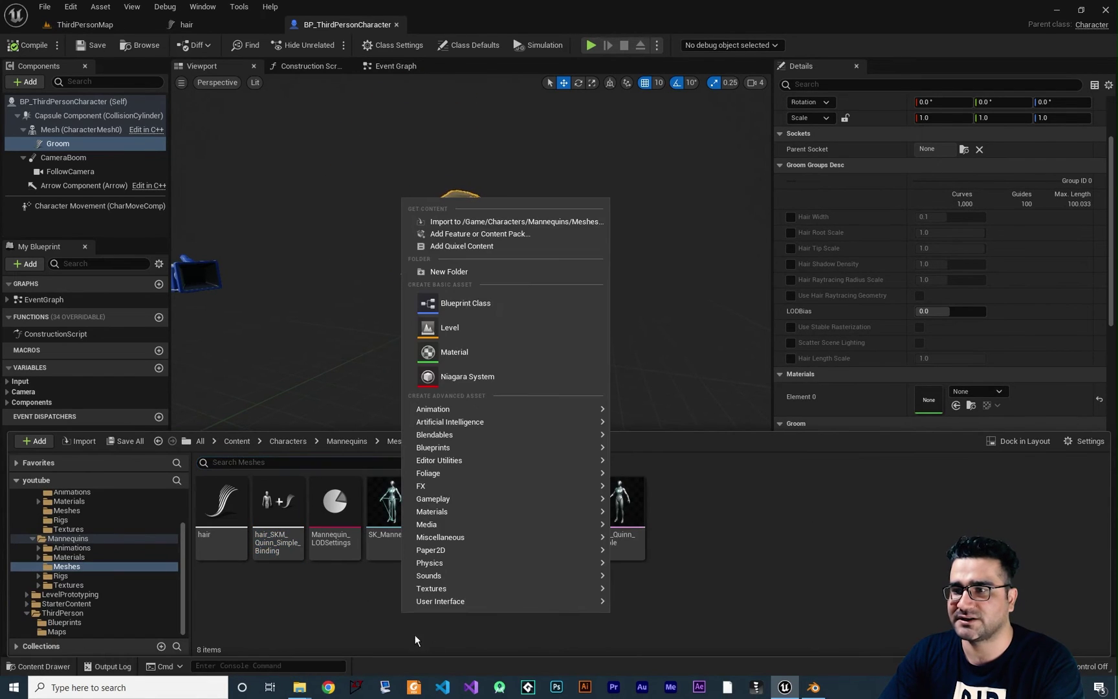
{"action": "left_click", "coordinate": [486, 350]}
{"action": "type", "text": "M"}
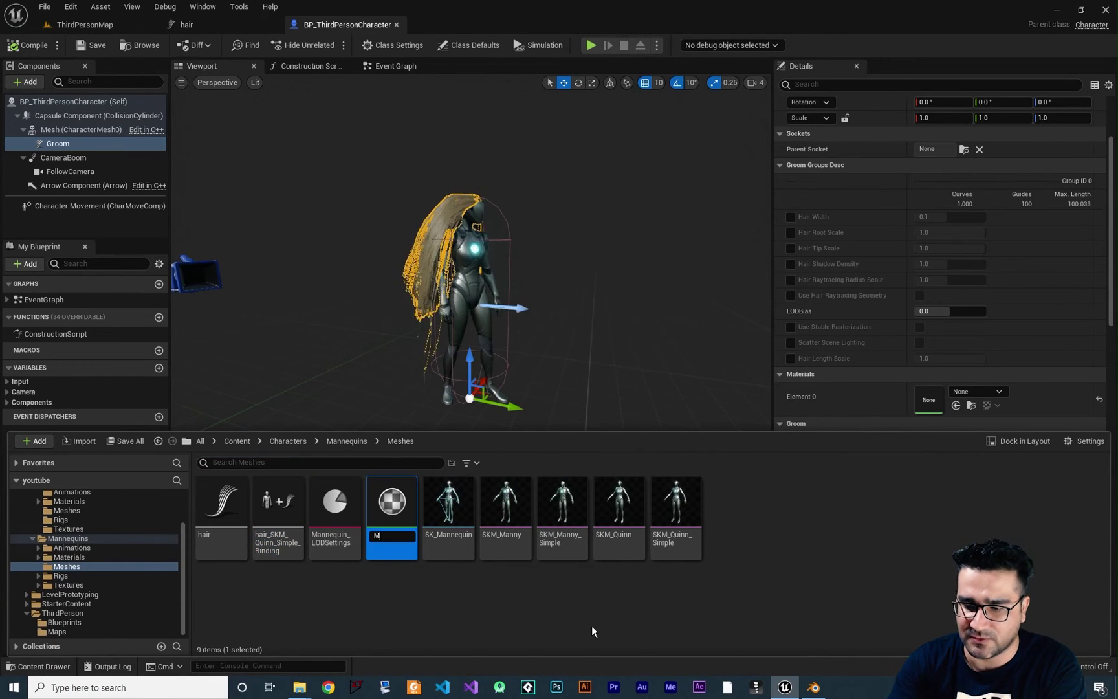
{"action": "type", "text": "_hair"}
{"action": "key", "text": "Return"}
- Open M_hair in the material editor and set its Shading Model to Hair
{"action": "double_click", "coordinate": [392, 504]}
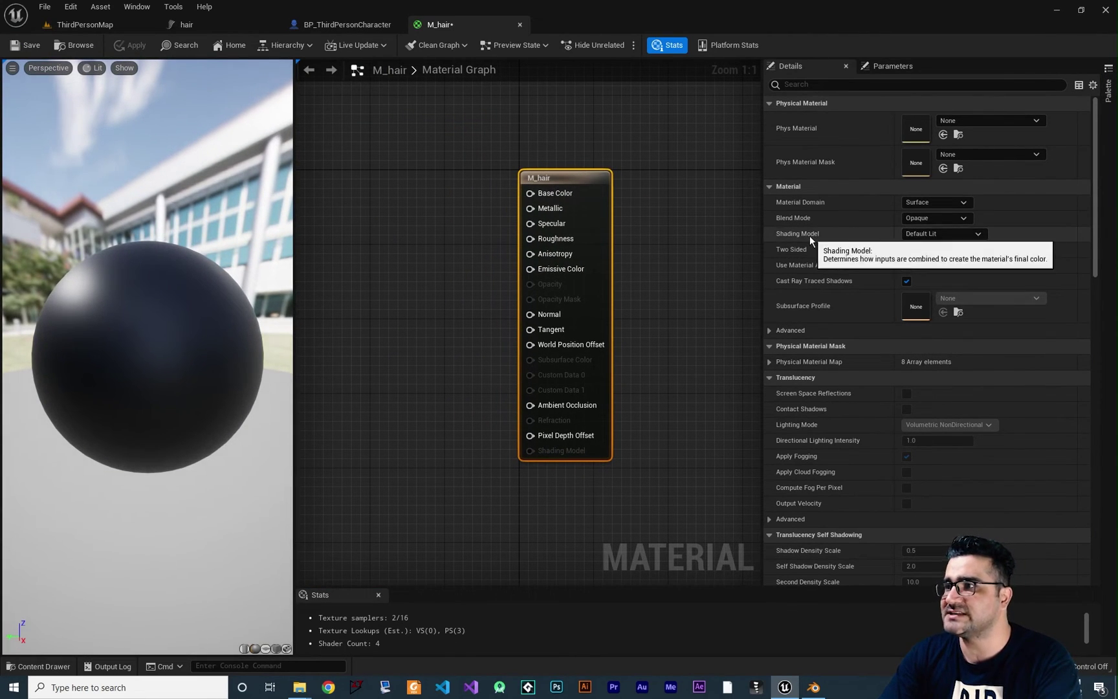
{"action": "left_click", "coordinate": [944, 233]}
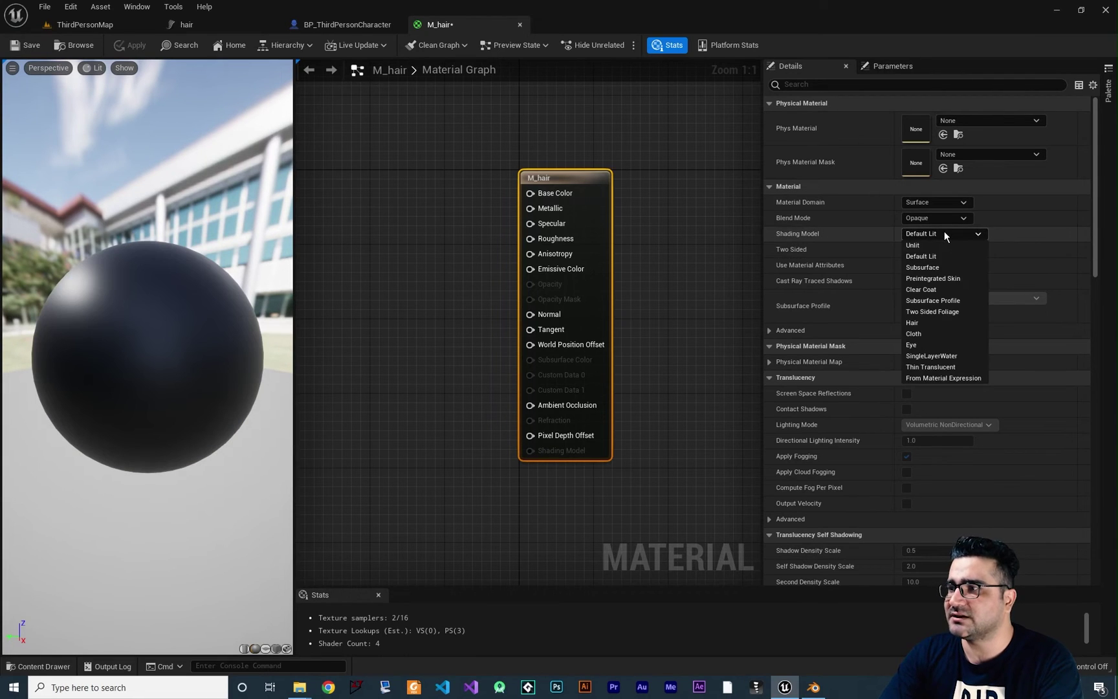
{"action": "left_click", "coordinate": [918, 325]}
{"action": "right_click_drag", "start_coordinate": [641, 302], "coordinate": [663, 305]}
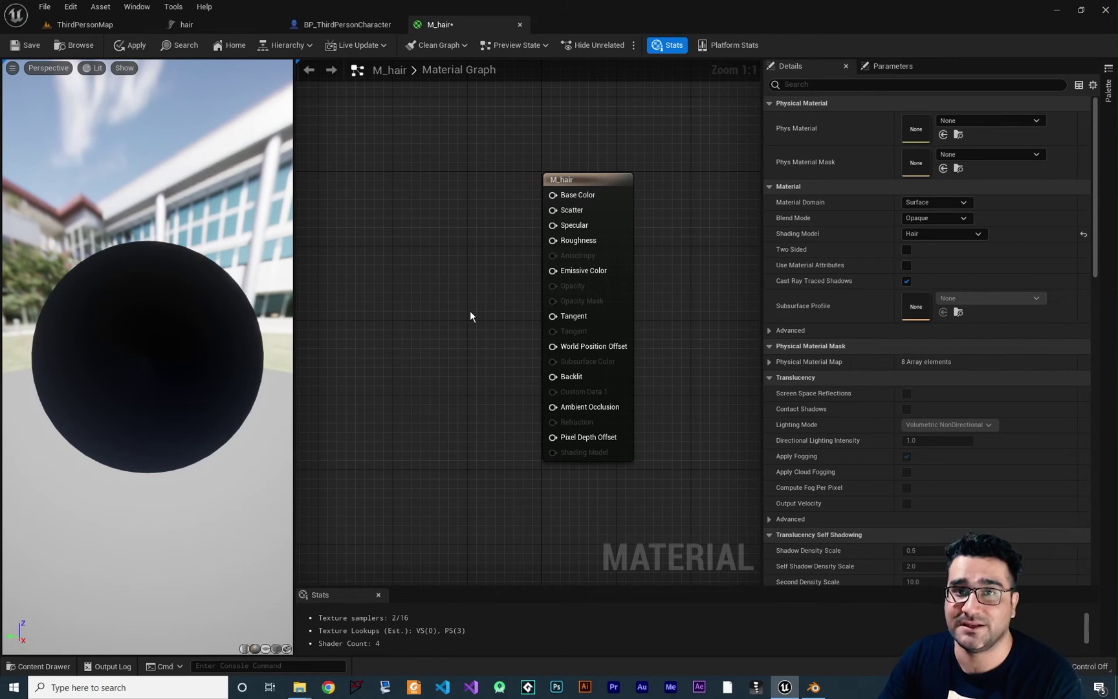
- Enable Used with Hair Strands in the usage settings of the M_hair material
{"action": "right_click_drag", "start_coordinate": [472, 333], "coordinate": [488, 318]}
{"action": "left_click", "coordinate": [624, 189]}
{"action": "scroll", "coordinate": [863, 375], "scroll_direction": "down", "scroll_amount": 10}
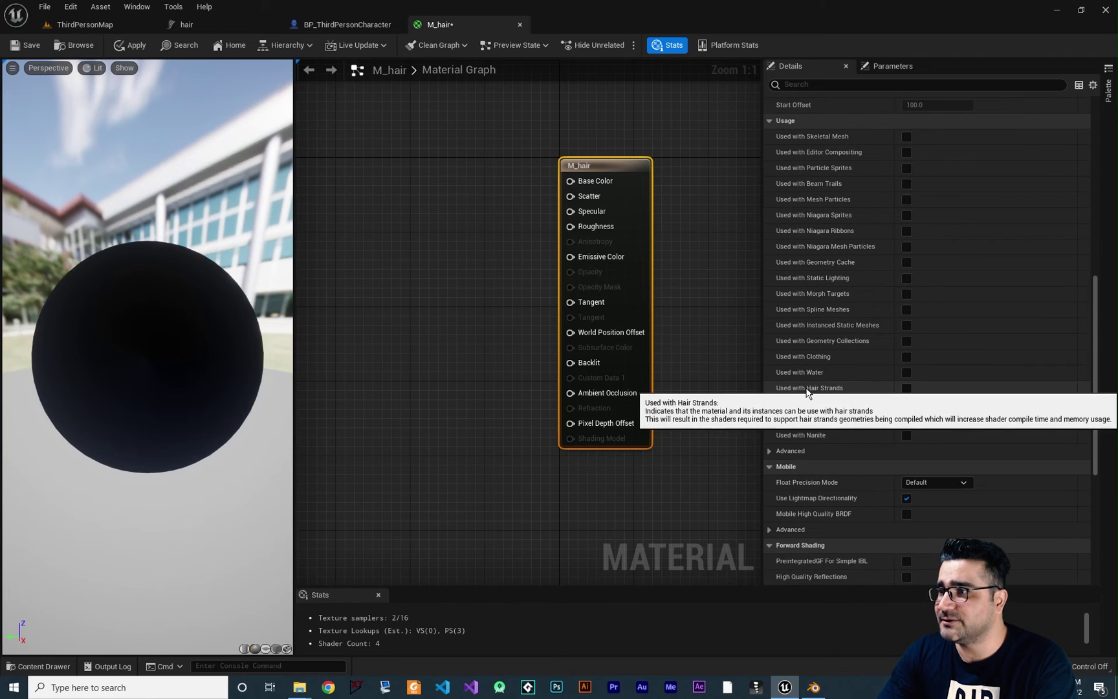
{"action": "left_click", "coordinate": [906, 388]}
{"action": "right_click_drag", "start_coordinate": [716, 379], "coordinate": [731, 416]}
{"action": "right_click_drag", "start_coordinate": [532, 304], "coordinate": [512, 285]}
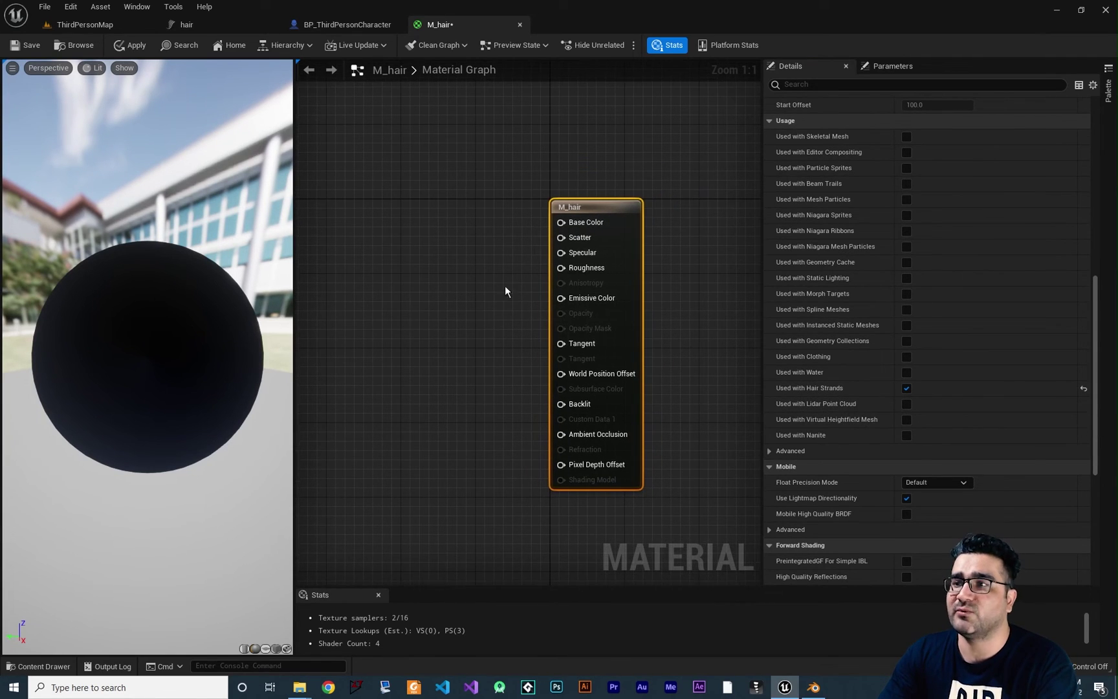
- Add a Constant3Vector node to the M_hair graph and connect it to Base Color
{"action": "right_click_drag", "start_coordinate": [441, 257], "coordinate": [473, 324]}
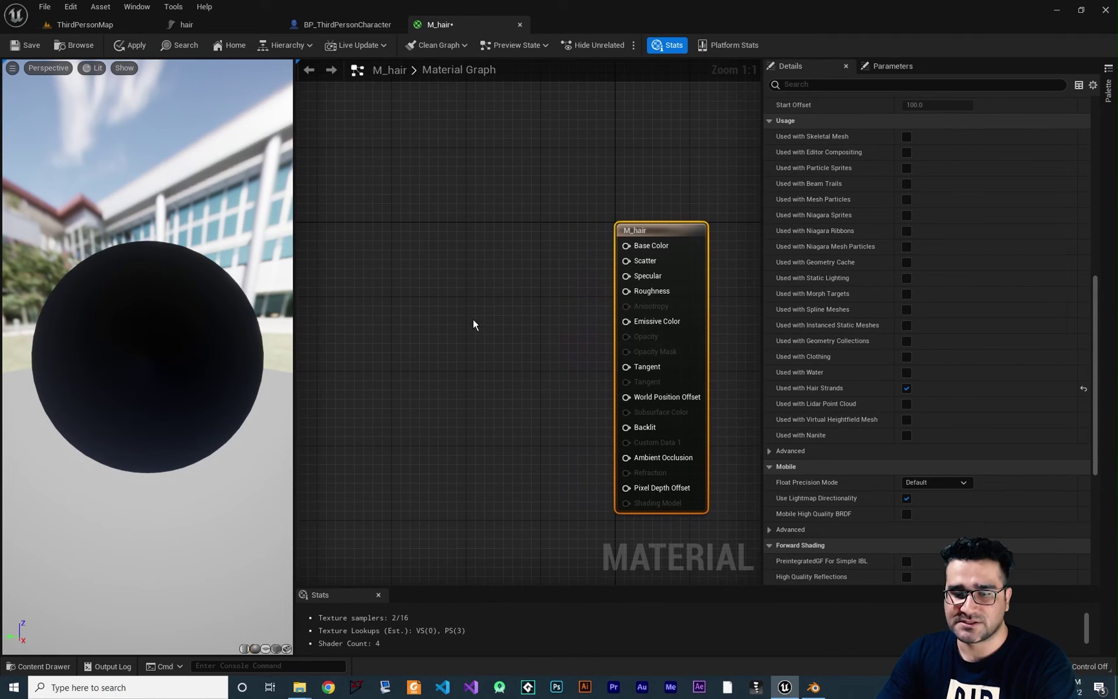
{"action": "left_click", "coordinate": [389, 225]}
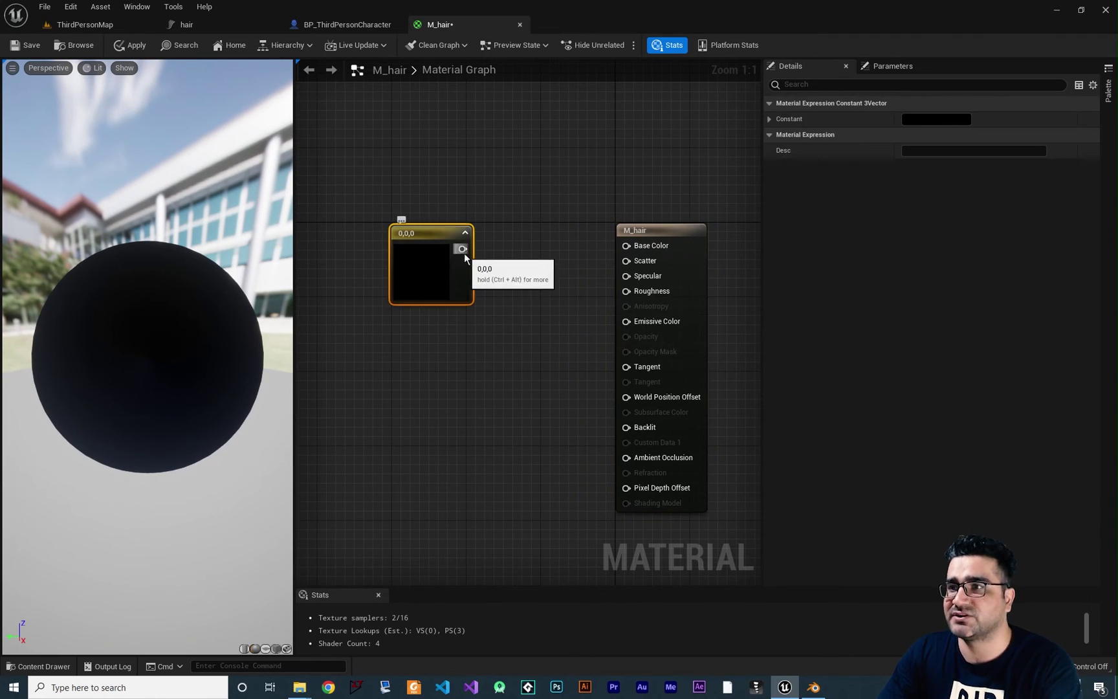
{"action": "left_click_drag", "start_coordinate": [499, 259], "coordinate": [461, 241]}
- Set the Constant3Vector color to pure red (1,0,0) and save the M_hair material
{"action": "double_click", "coordinate": [414, 248]}
{"action": "key", "text": "Escape"}
{"action": "double_click", "coordinate": [415, 248]}
{"action": "left_click", "coordinate": [542, 352]}
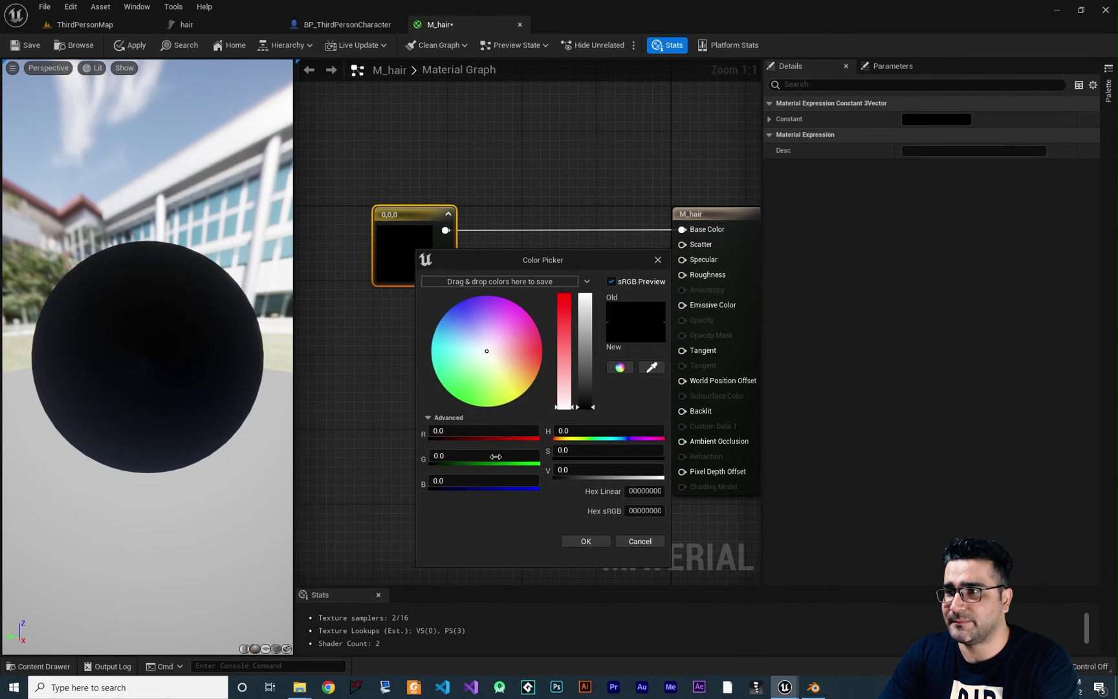
{"action": "left_click", "coordinate": [586, 541]}
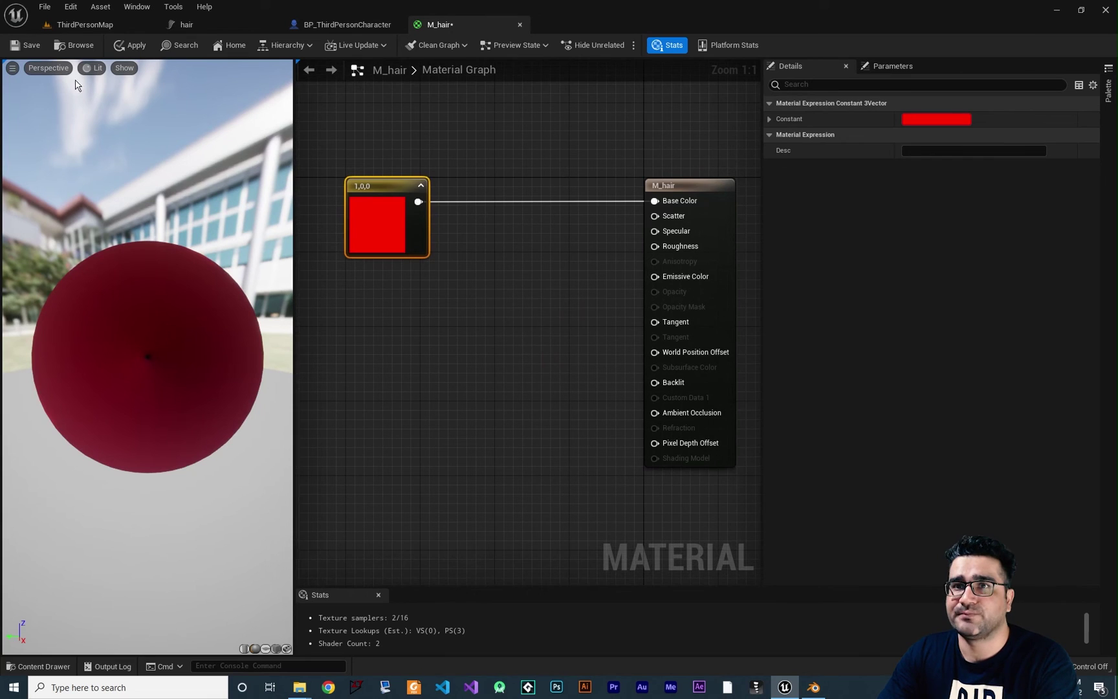
{"action": "left_click", "coordinate": [24, 47]}
- Add a material slot to the hair groom asset, assign M_hair to it, and save the asset
{"action": "left_click", "coordinate": [188, 24]}
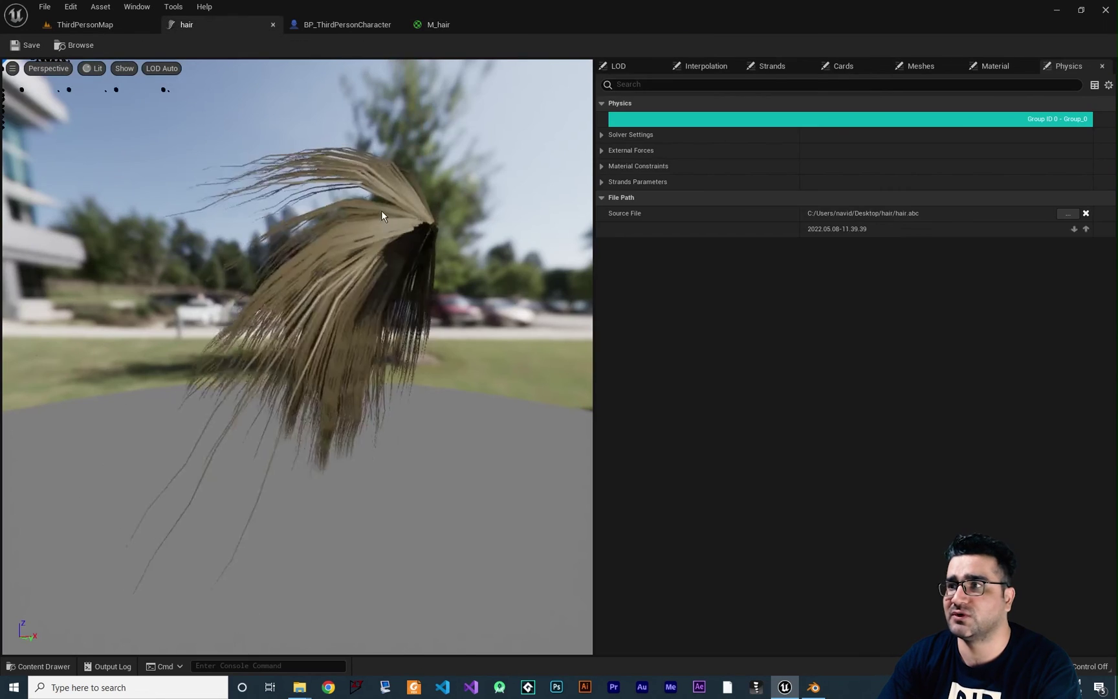
{"action": "left_click", "coordinate": [994, 66]}
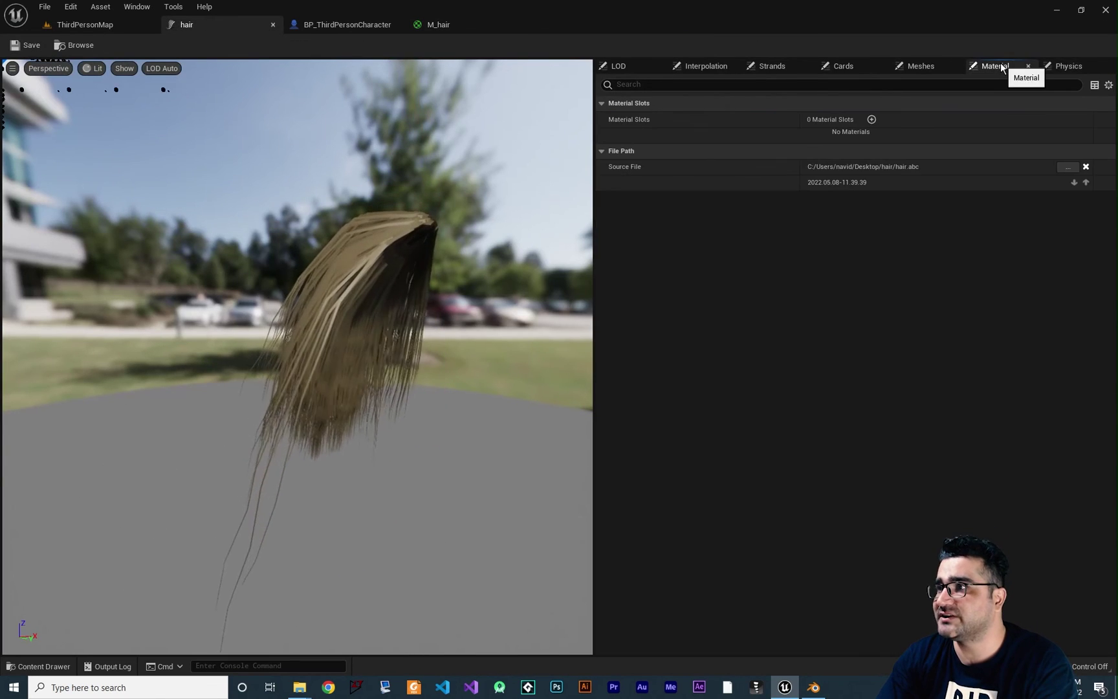
{"action": "left_click", "coordinate": [871, 119]}
{"action": "left_click", "coordinate": [911, 135]}
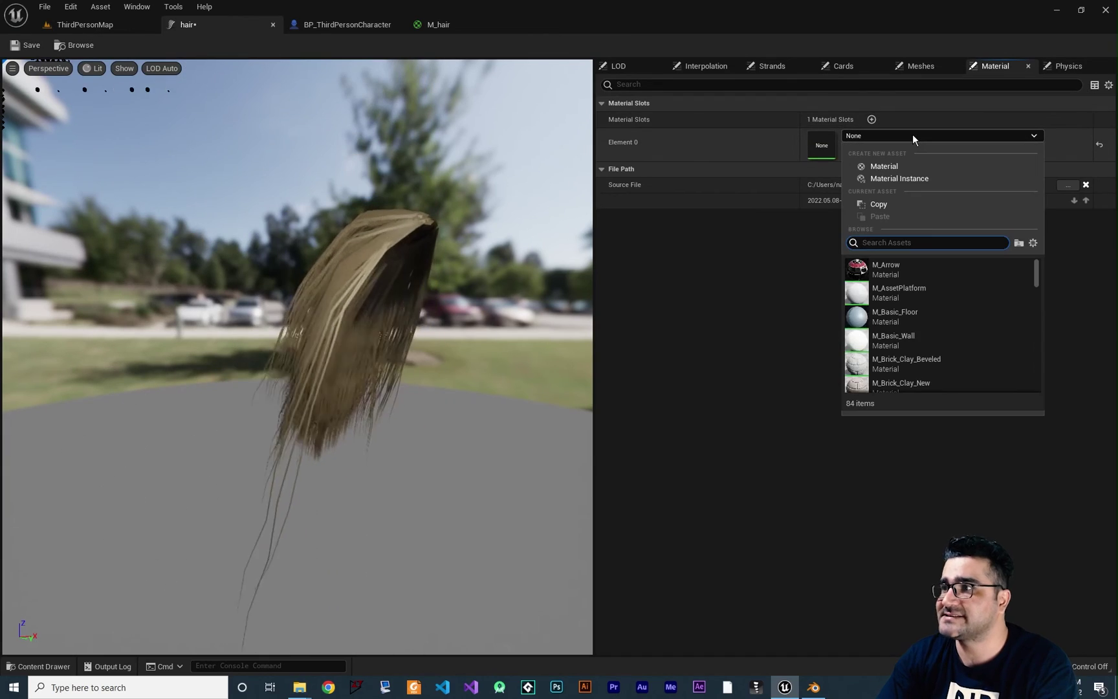
{"action": "type", "text": "hair"}
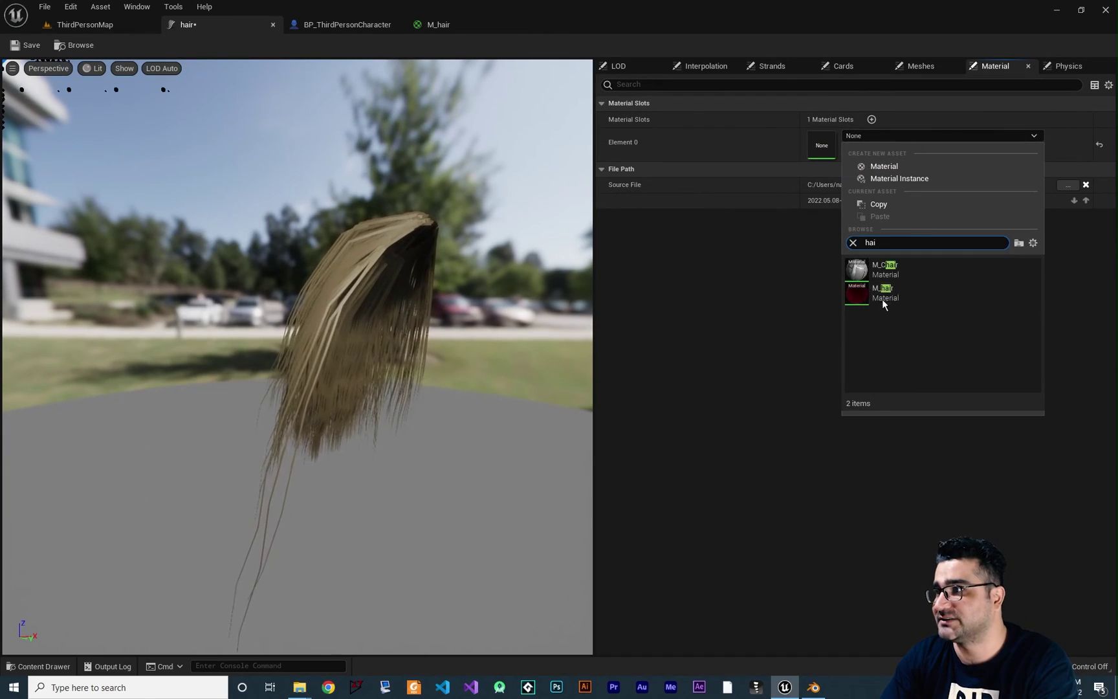
{"action": "left_click", "coordinate": [881, 301]}
{"action": "mouse_move", "coordinate": [394, 320]}
{"action": "left_mouse_down"}
{"action": "mouse_move", "coordinate": [421, 320]}
{"action": "mouse_move", "coordinate": [296, 232]}
{"action": "left_mouse_up"}
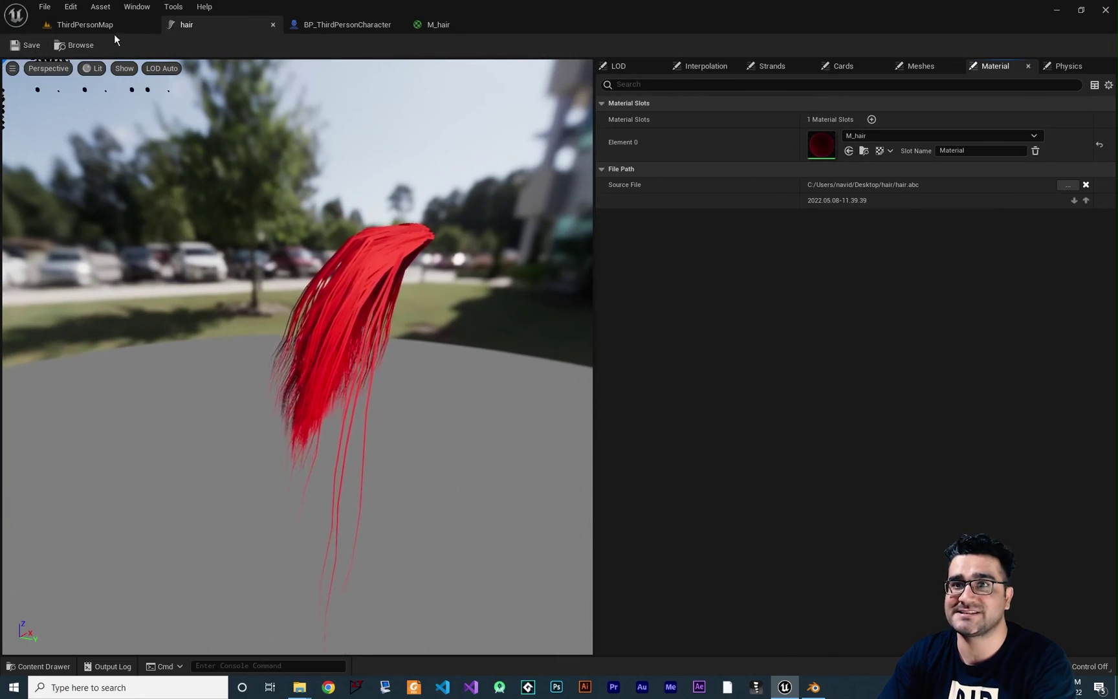
- Play-test ThirdPersonMap, running and jumping with the character to check the red hair material, and stop the session
{"action": "left_click", "coordinate": [110, 26]}
{"action": "left_click", "coordinate": [248, 44]}
{"action": "key", "text": "w"}
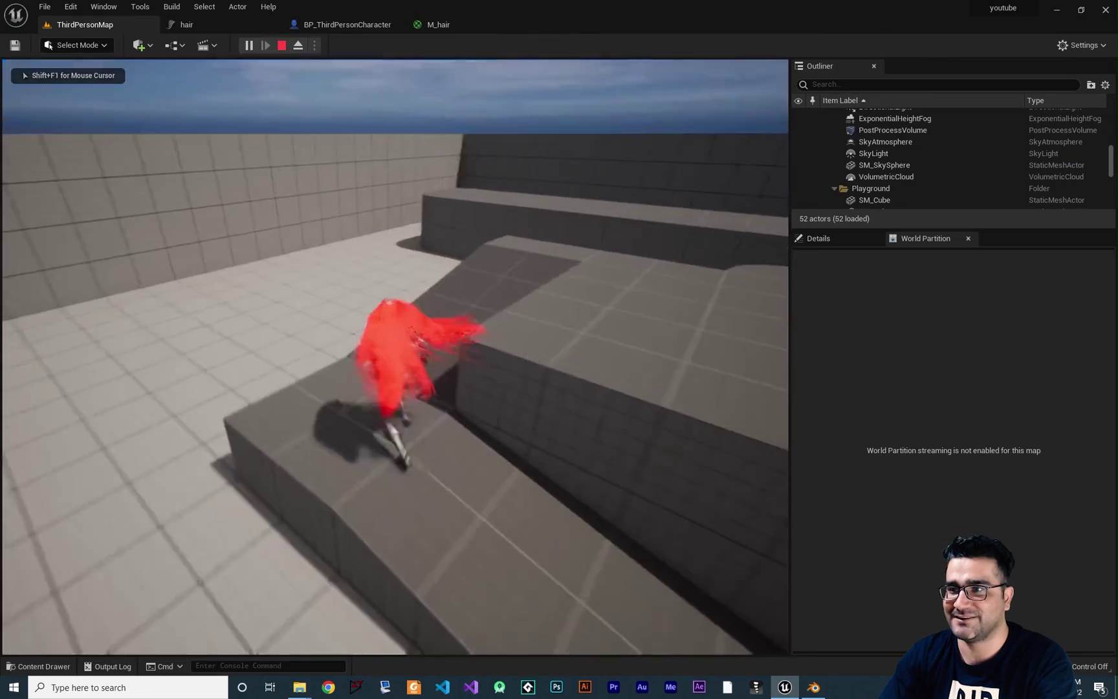
{"action": "key", "text": "space"}
{"action": "key", "text": "space"}
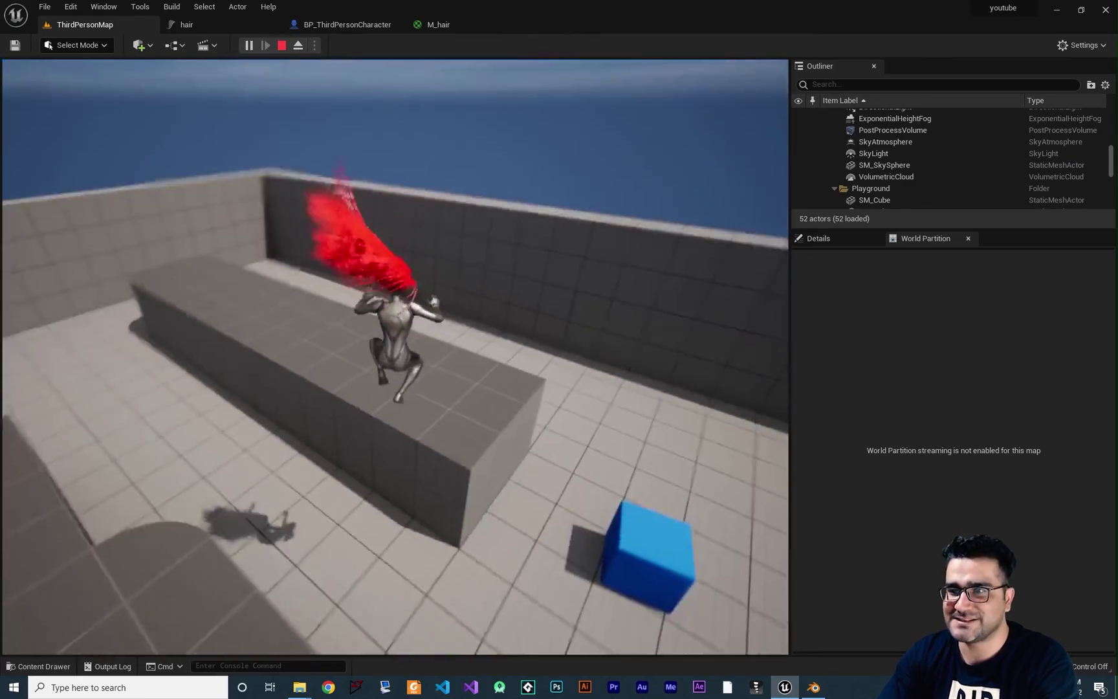
{"action": "key", "text": "Escape"}
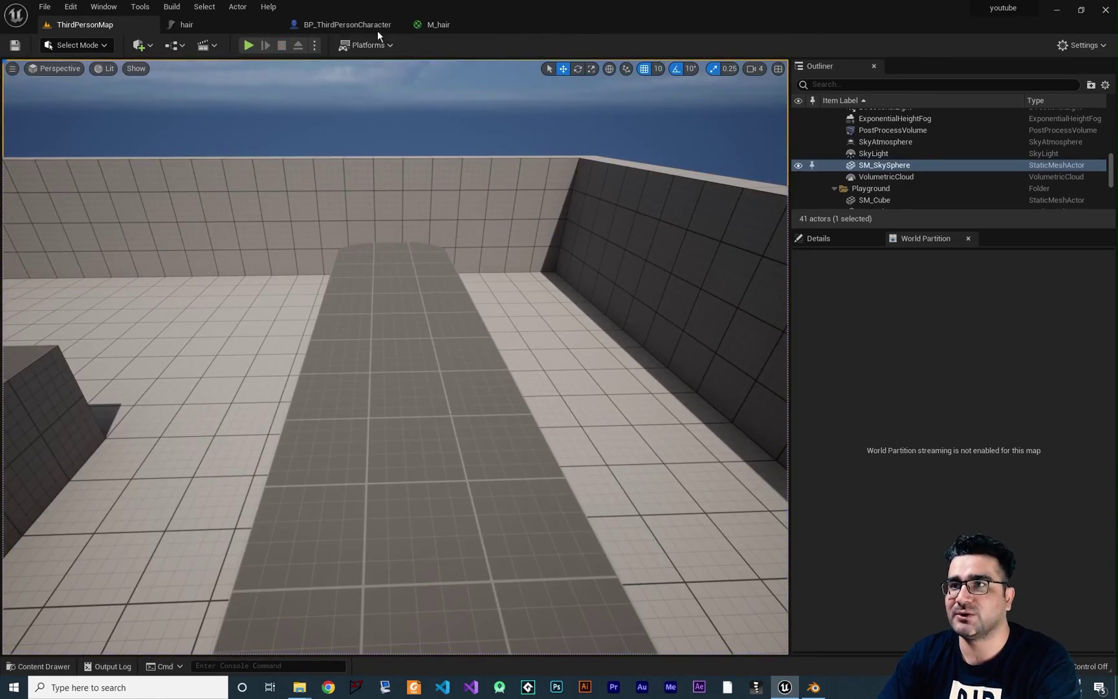
- In the M_hair graph, add a Multiply node fed by the red Constant3Vector, moving the color node aside to make room
{"action": "left_click", "coordinate": [432, 26]}
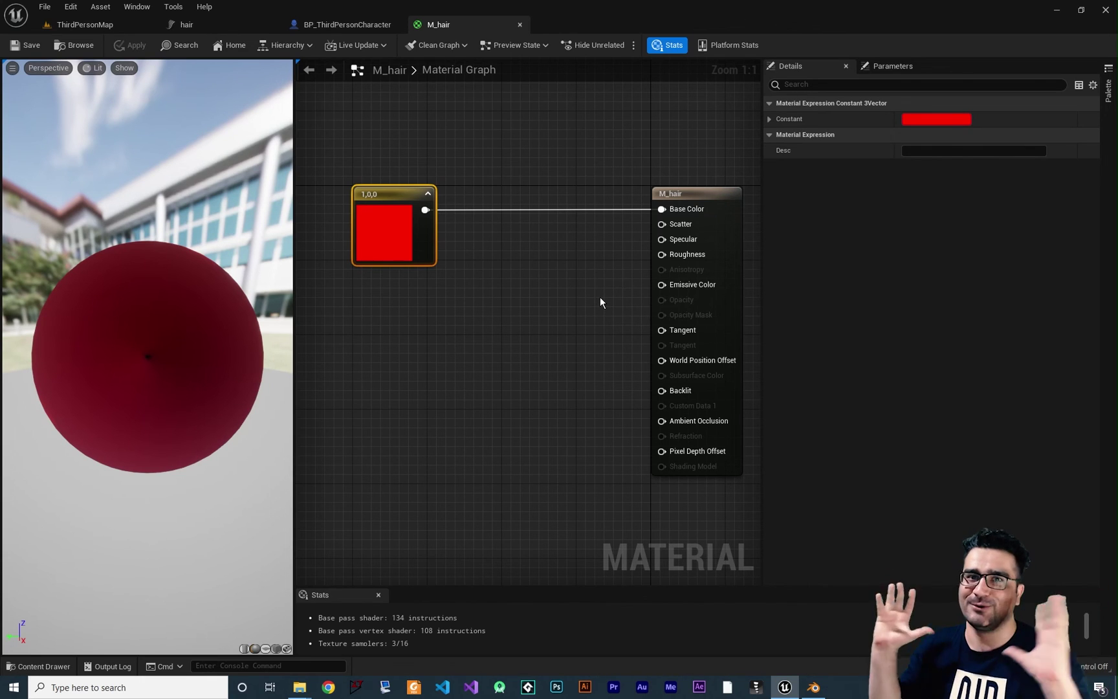
{"action": "right_click_drag", "start_coordinate": [670, 297], "coordinate": [685, 270]}
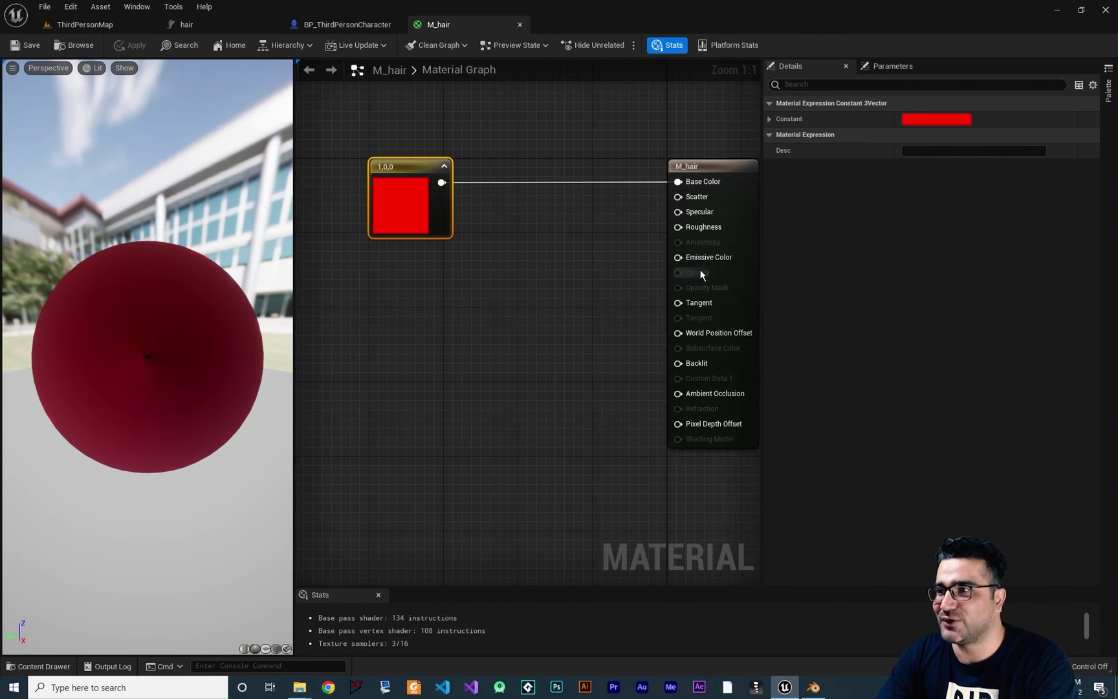
{"action": "left_click_drag", "start_coordinate": [417, 166], "coordinate": [460, 226]}
{"action": "type", "text": "multiply"}
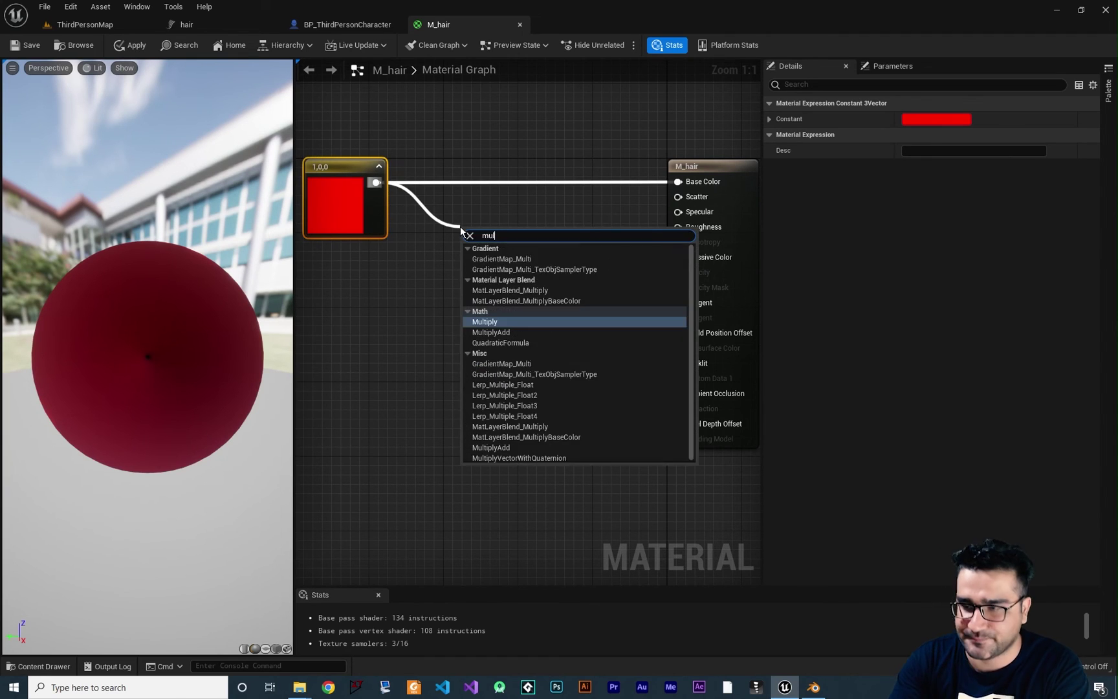
{"action": "key", "text": "Return"}
- Feed a constant of 10 into Multiply's B input, connect the Multiply output to Emissive Color, and save M_hair
{"action": "left_click", "coordinate": [393, 321]}
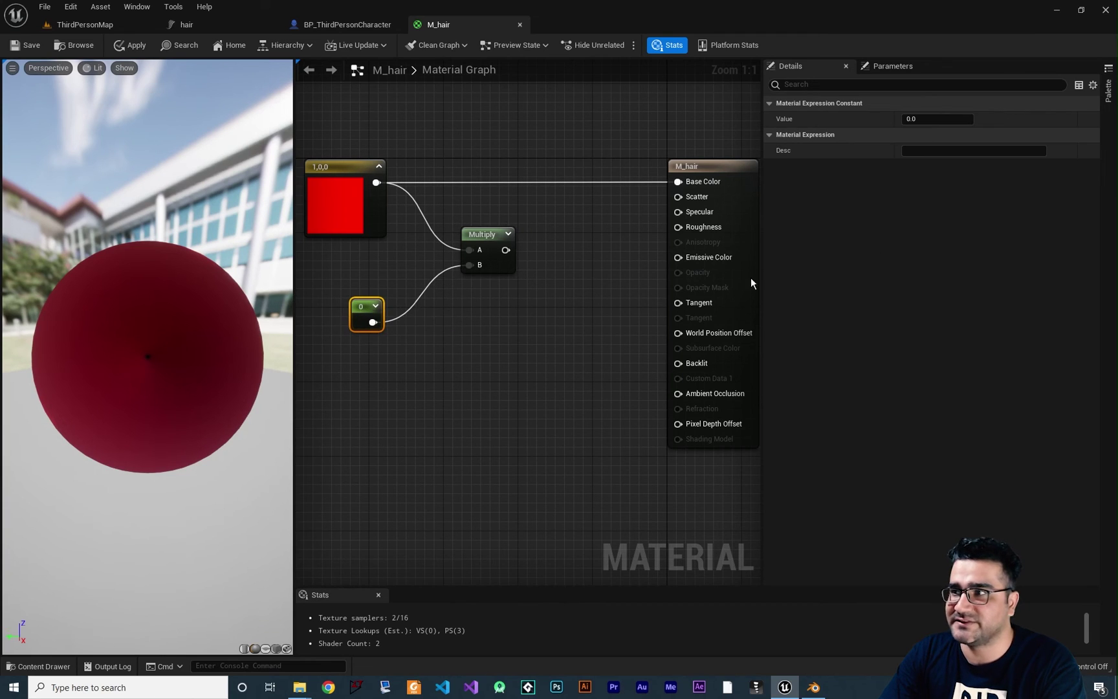
{"action": "type", "text": "10"}
{"action": "key", "text": "Return"}
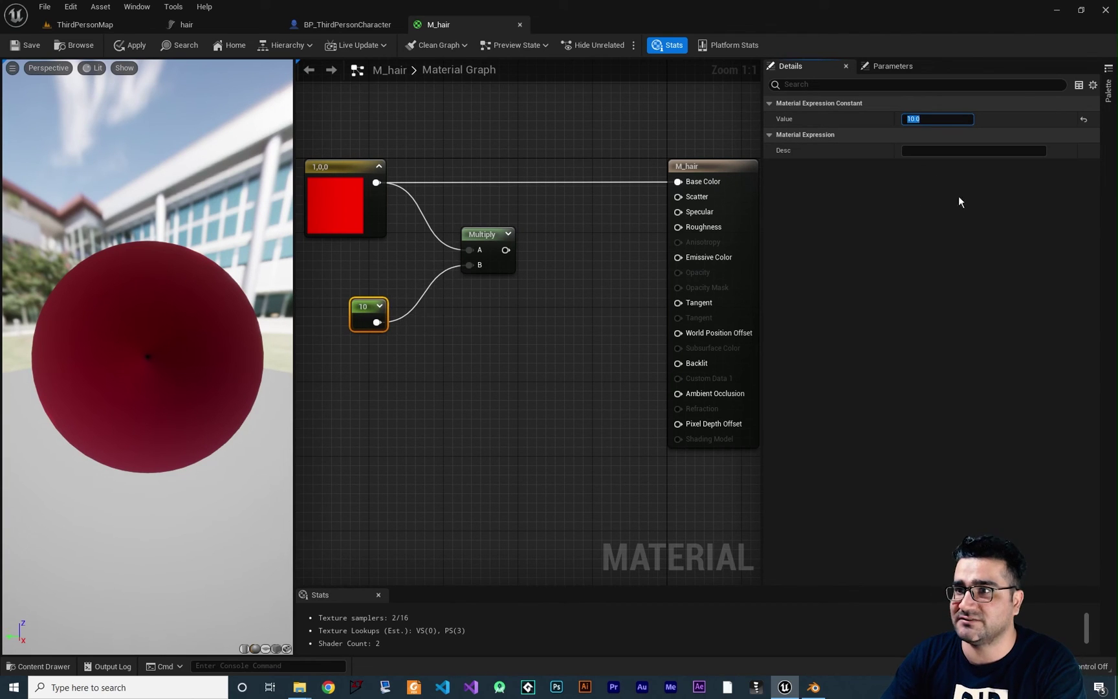
{"action": "left_click_drag", "start_coordinate": [673, 260], "coordinate": [677, 257]}
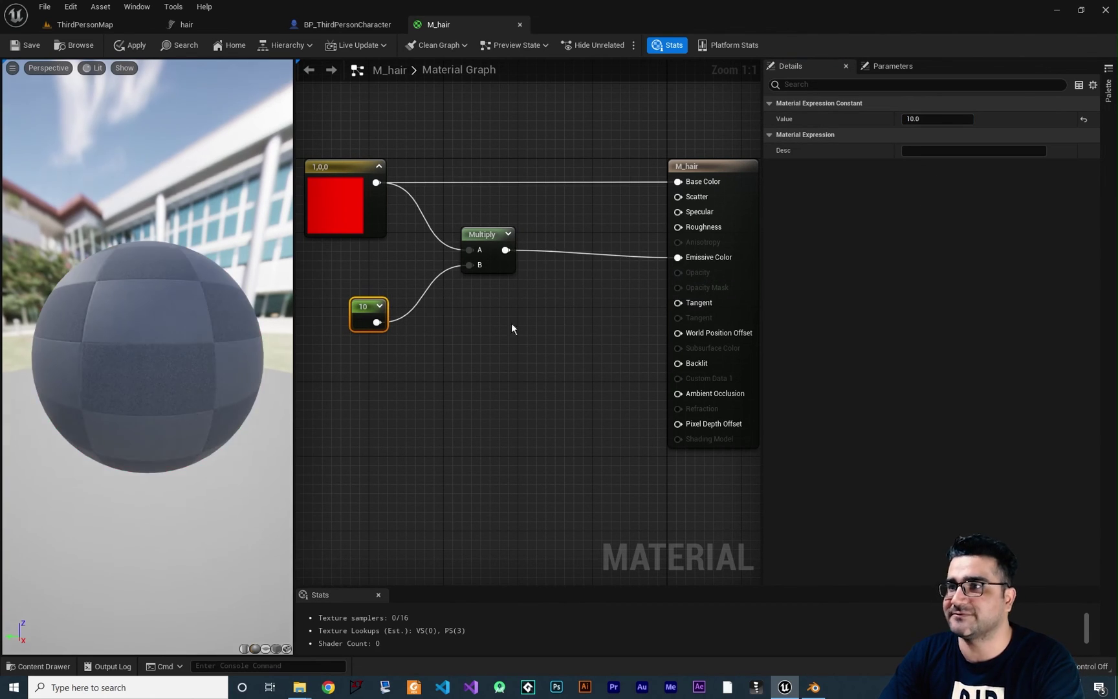
{"action": "left_click", "coordinate": [26, 52]}
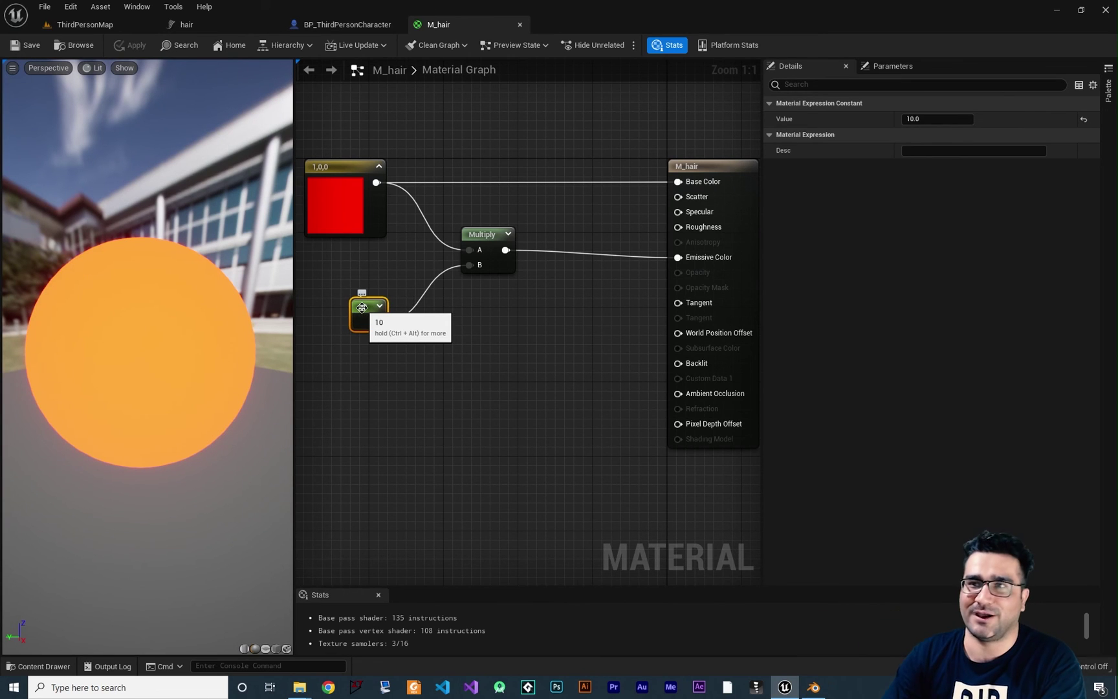
- Play-test ThirdPersonMap, running and jumping with the character to check the emissive hair, and stop the session
{"action": "left_click", "coordinate": [80, 27]}
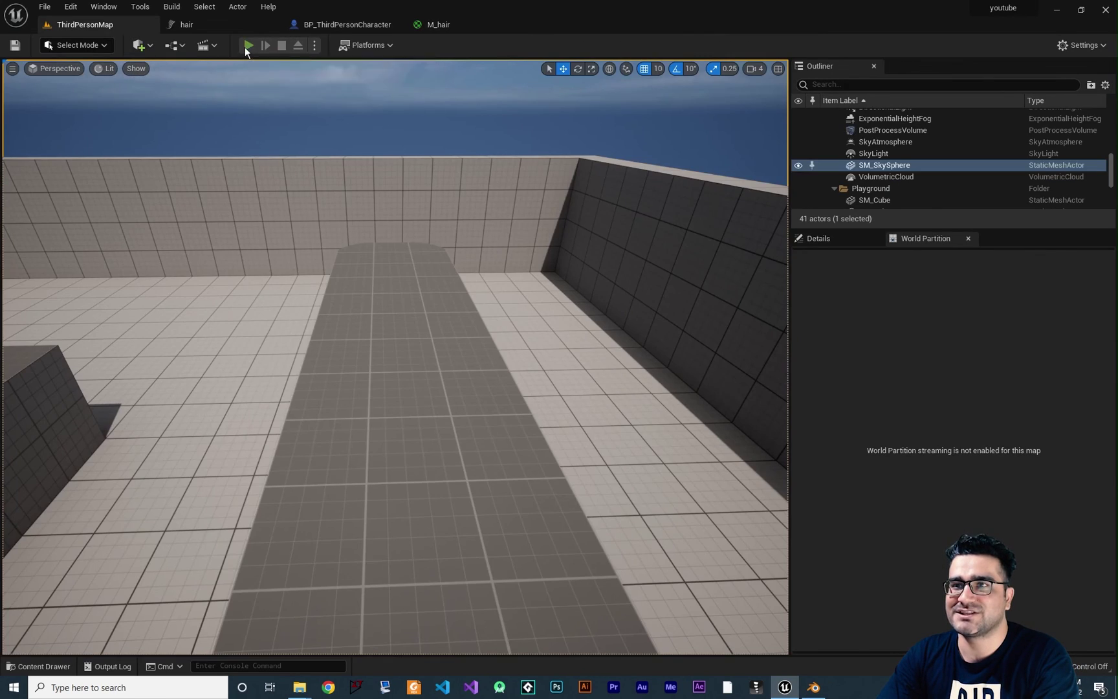
{"action": "left_click", "coordinate": [245, 46]}
{"action": "key", "text": "w"}
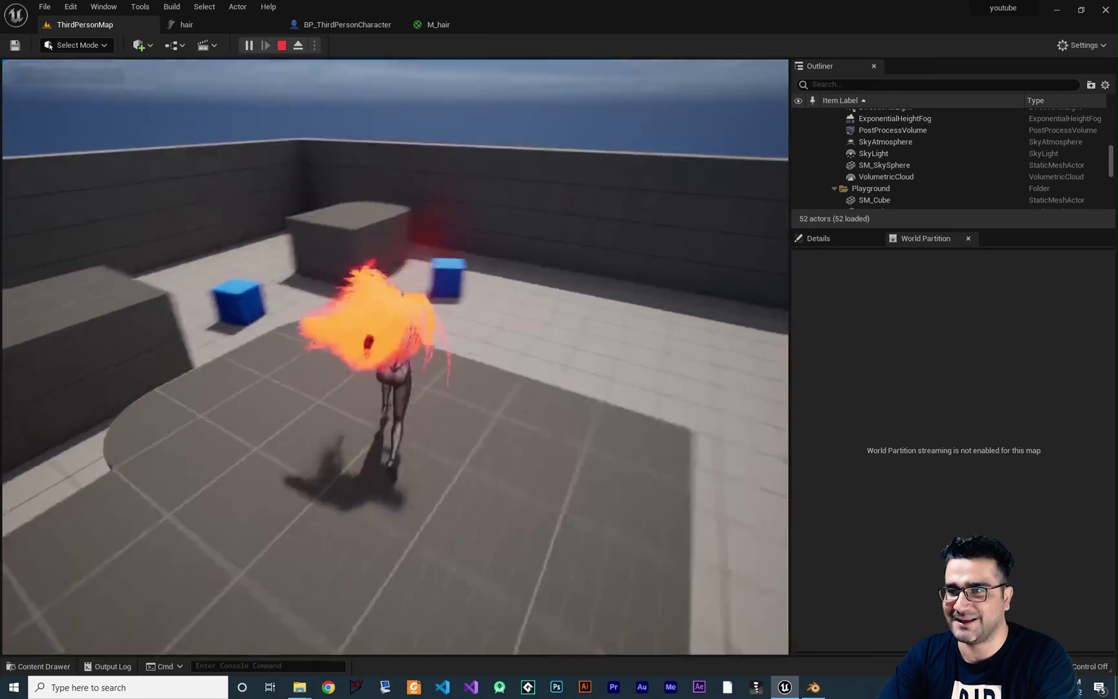
{"action": "key", "text": "space"}
{"action": "key", "text": "Escape"}
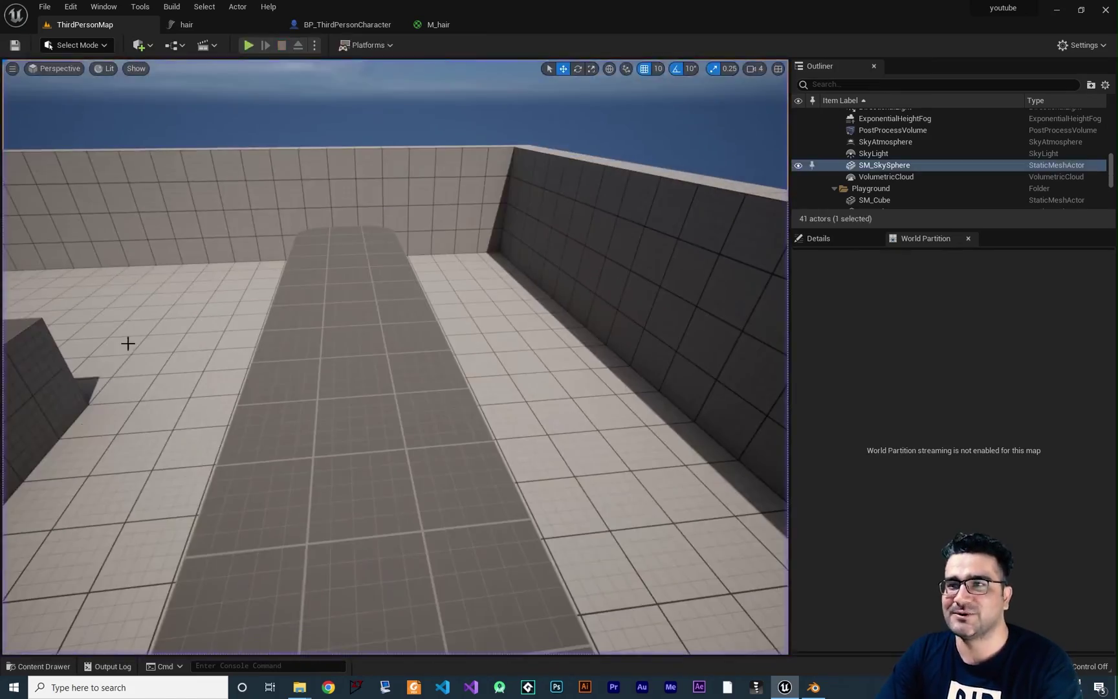
- Set the constant feeding the Multiply node in M_hair to 100 and save the material
{"action": "left_click", "coordinate": [438, 24]}
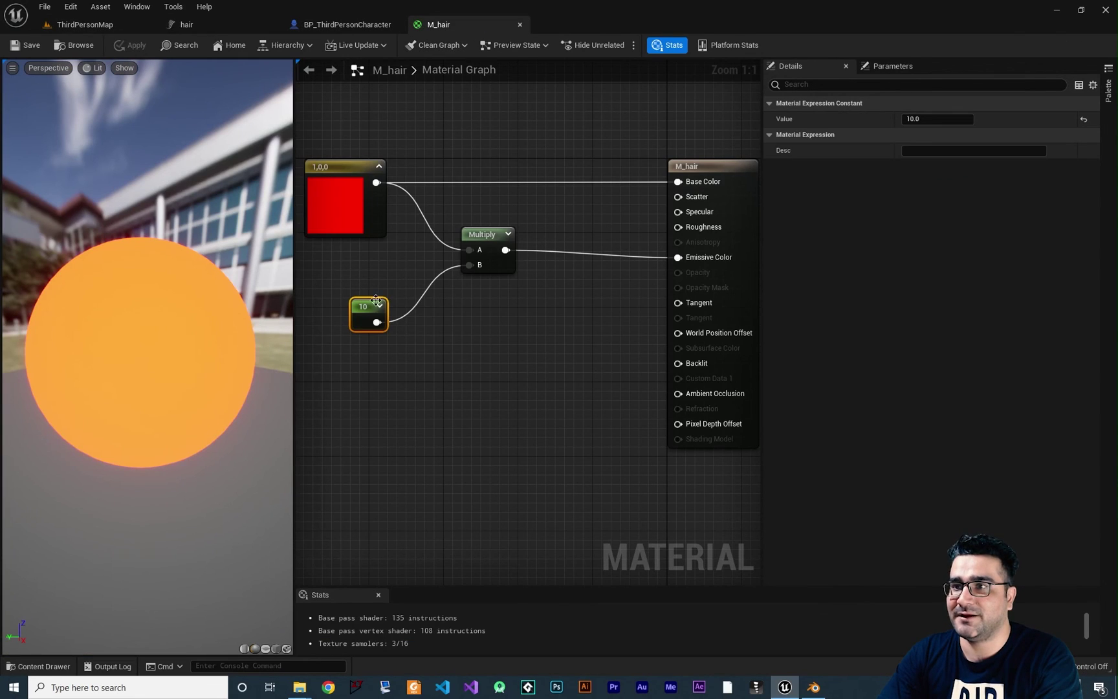
{"action": "left_click", "coordinate": [938, 119]}
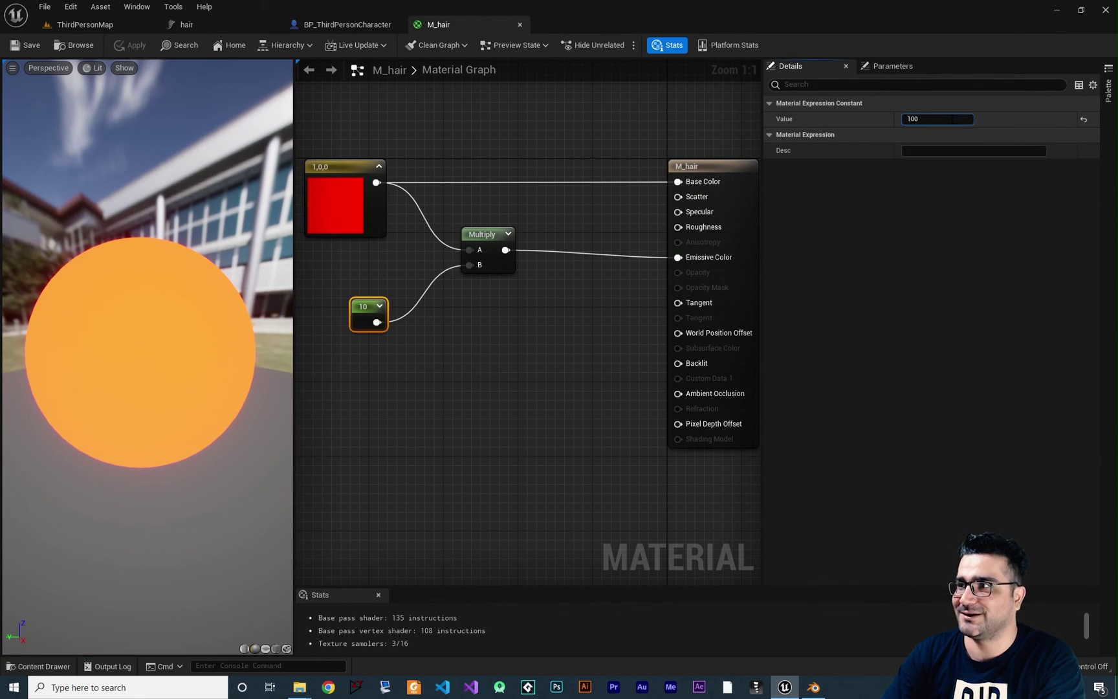
{"action": "key", "text": "Return"}
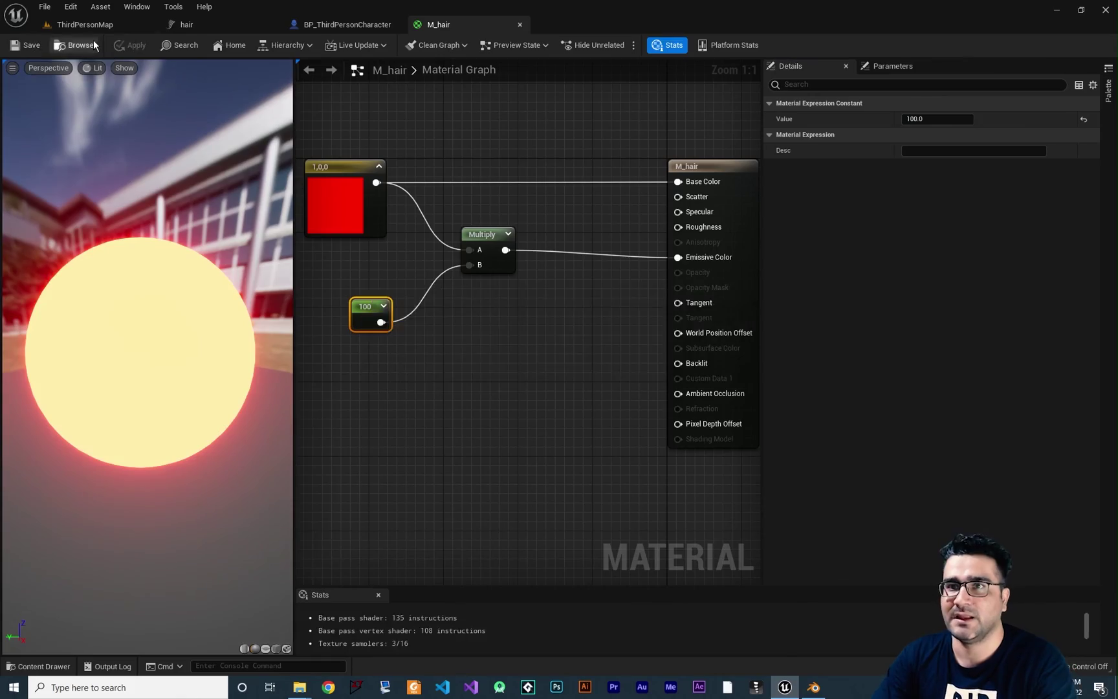
- Play-test ThirdPersonMap again, running forward with the character to check the stronger hair glow
{"action": "left_click", "coordinate": [84, 25]}
{"action": "left_click", "coordinate": [249, 45]}
{"action": "key", "text": "w"}
{"action": "key", "text": "w"}
{"action": "key", "text": "w"}
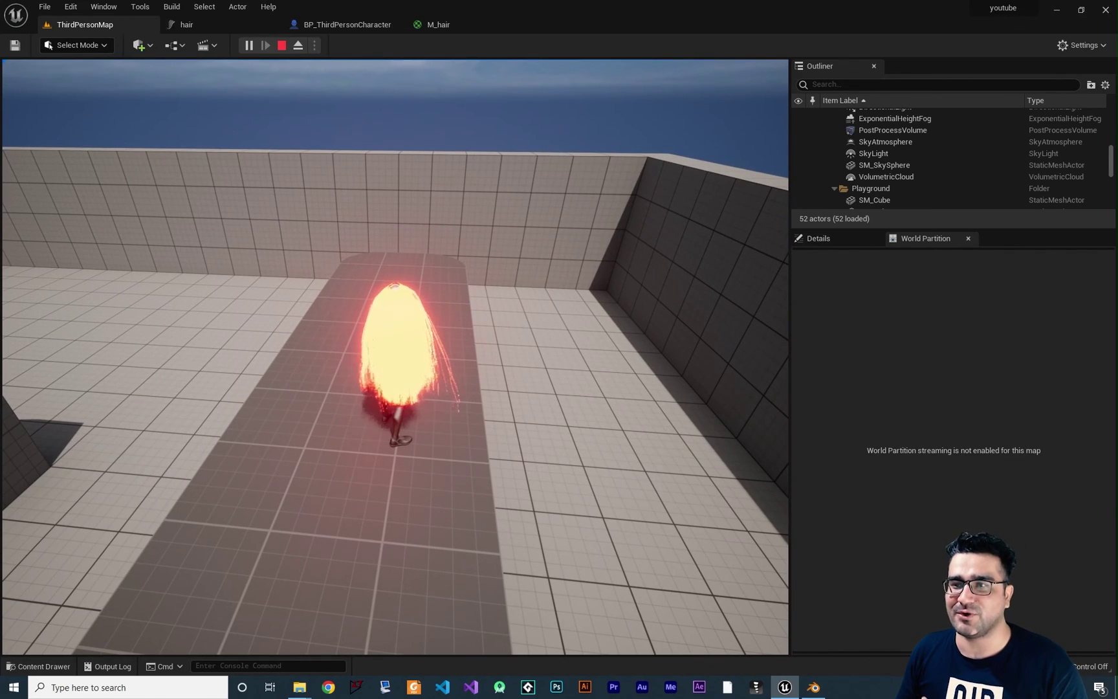